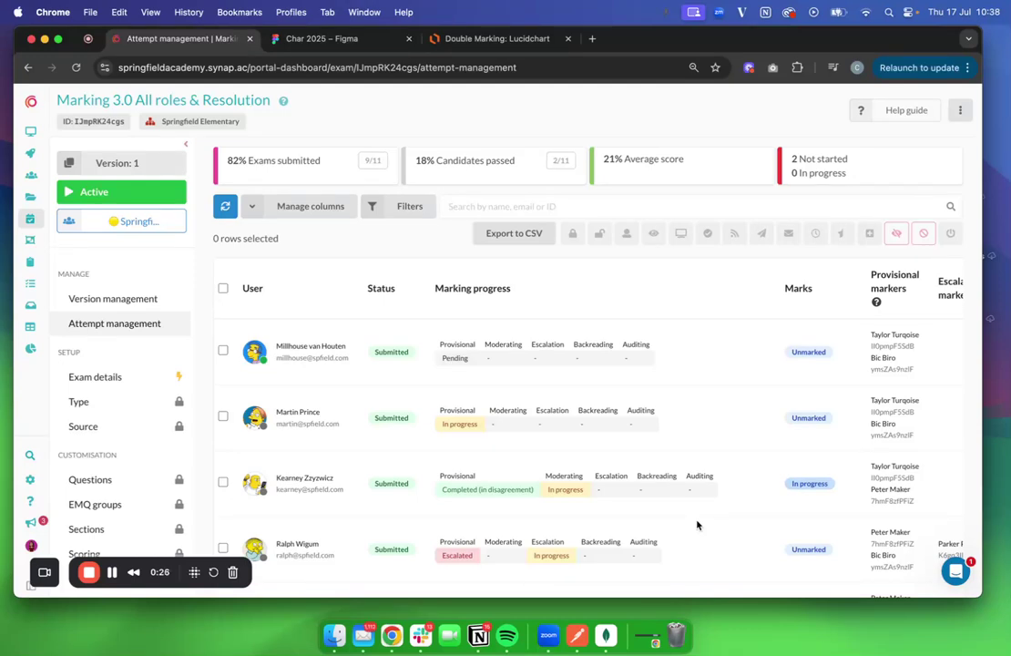
Scan the attempts' marking progress, then open Marking settings: double marking, 2 provisional markers minimum
scroll(697, 526, down, 2)
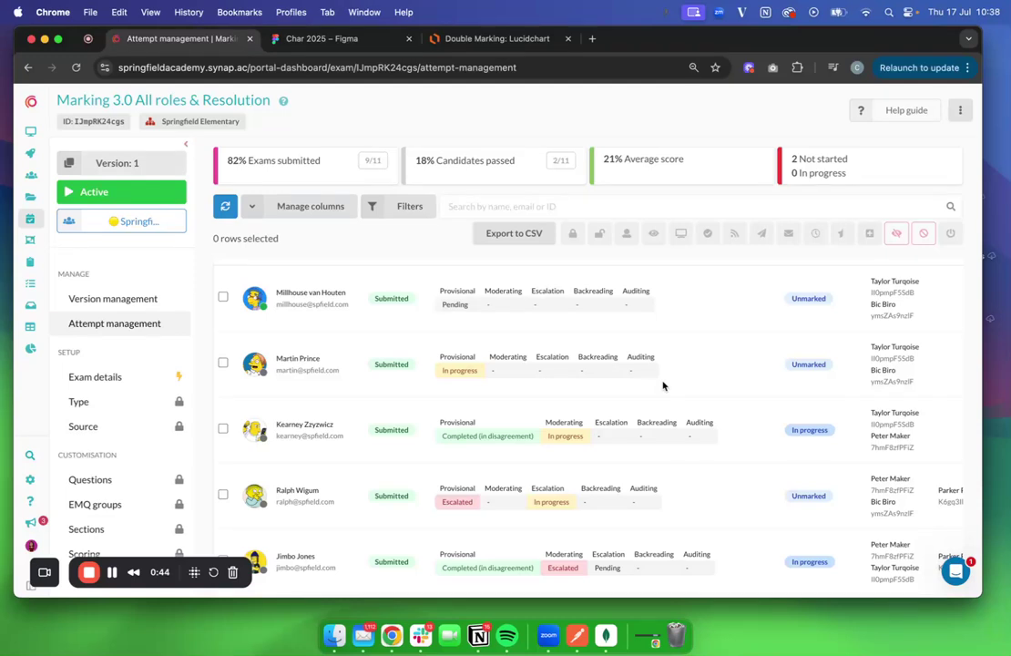
scroll(663, 386, up, 1)
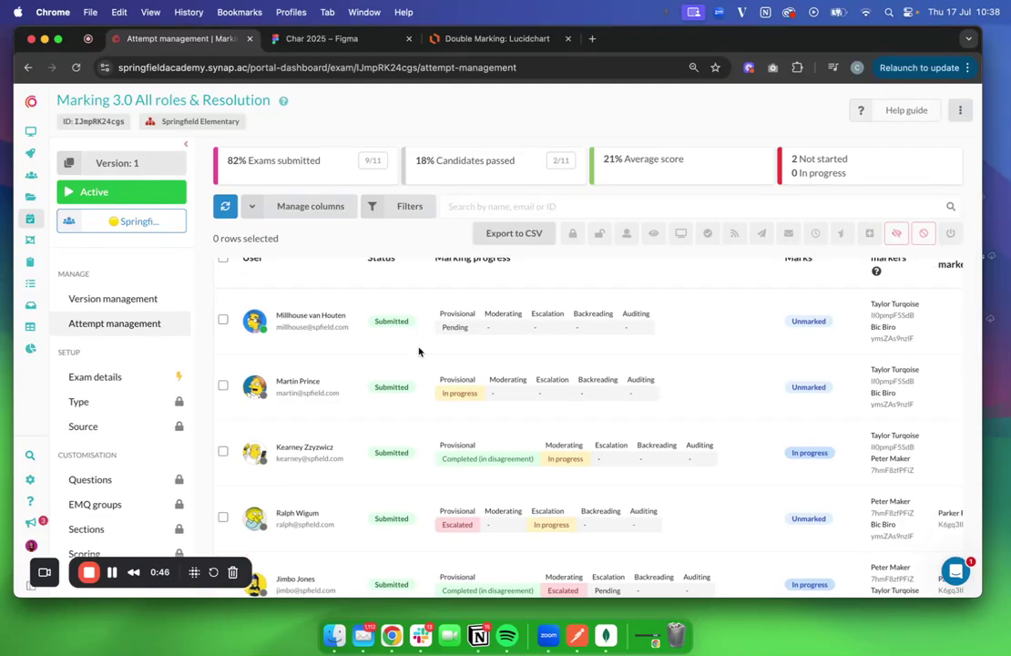
scroll(117, 394, down, 5)
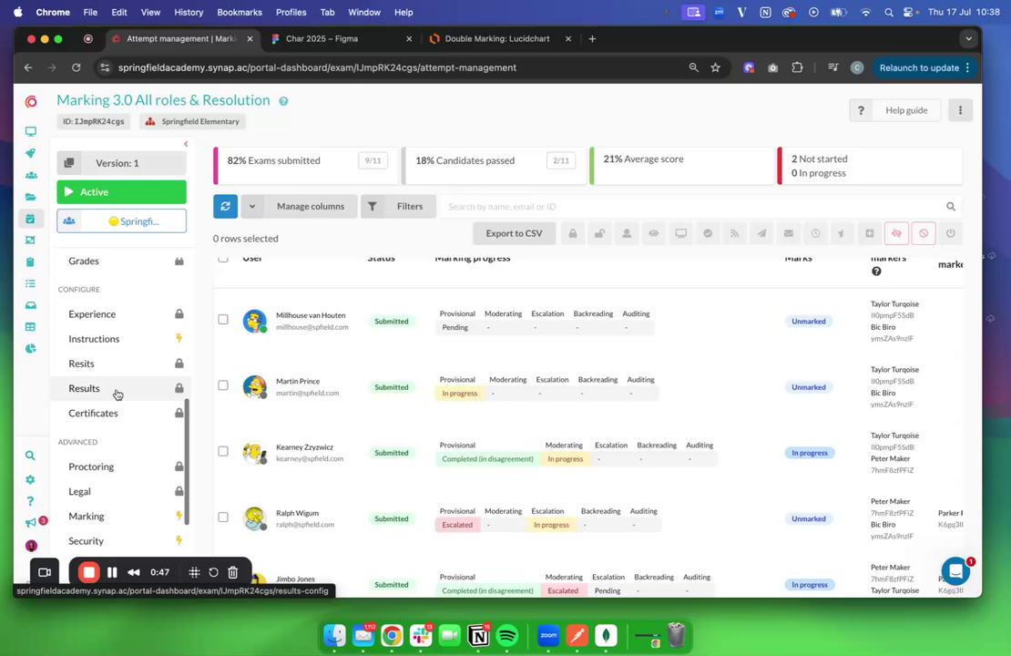
scroll(124, 469, down, 3)
click(128, 446)
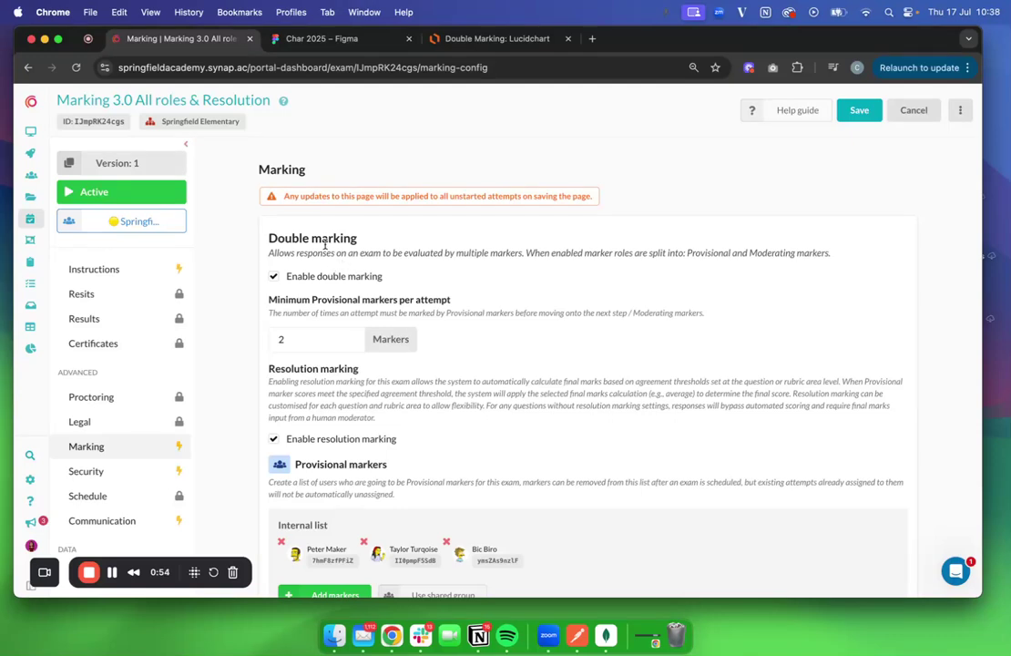
Check the three internal provisional markers in the marking settings, then bring up the Lucidchart flowchart
scroll(324, 287, down, 2)
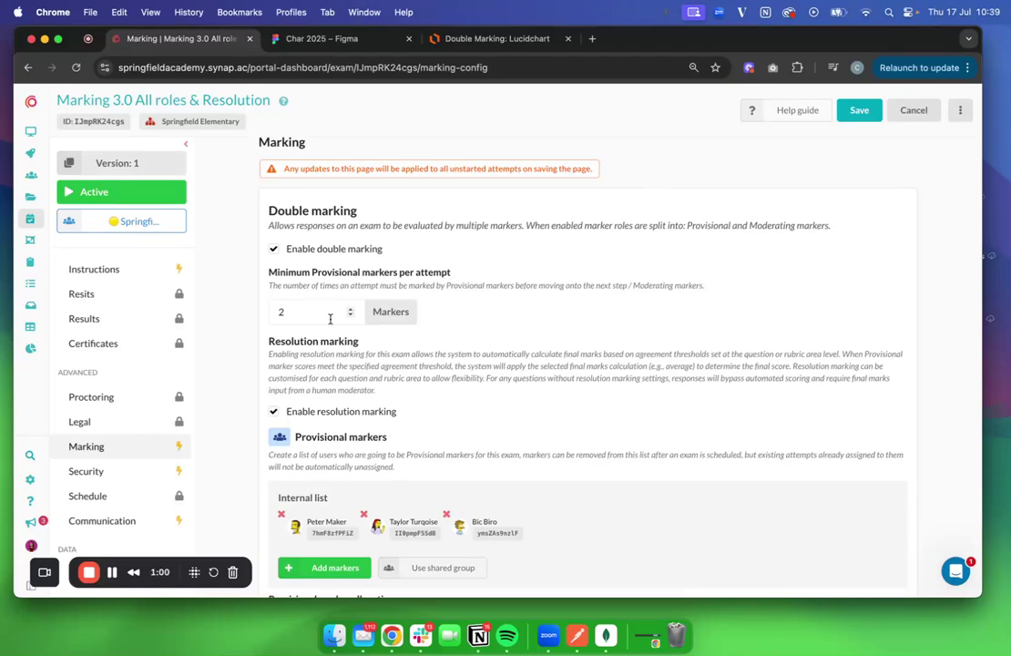
click(447, 38)
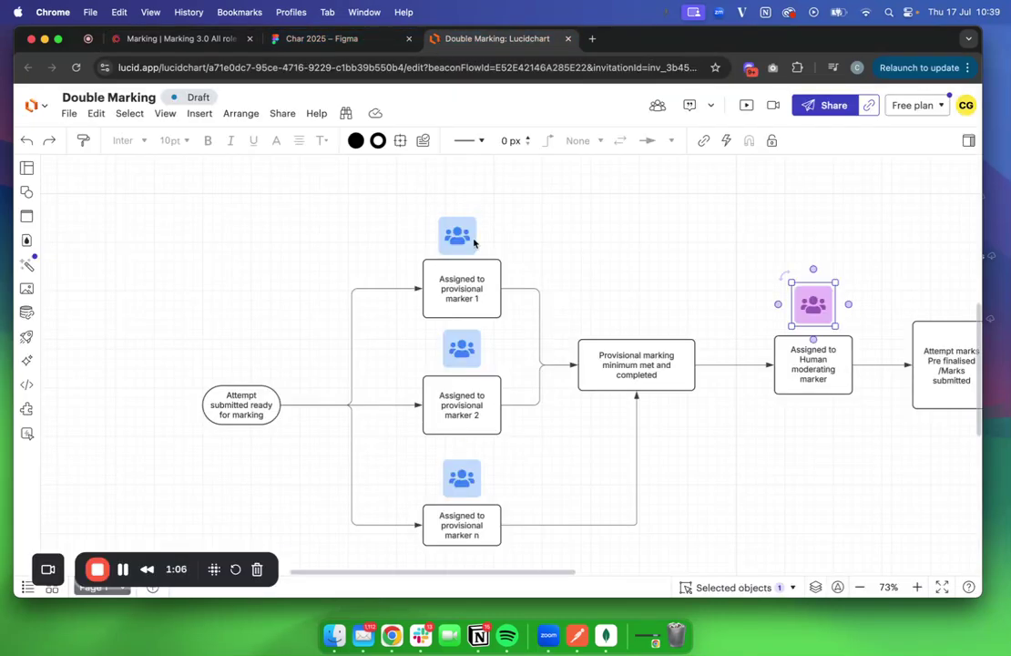
Inspect the 'Assigned to provisional marker n' step and its people icon, then return to Synap
click(464, 508)
click(470, 479)
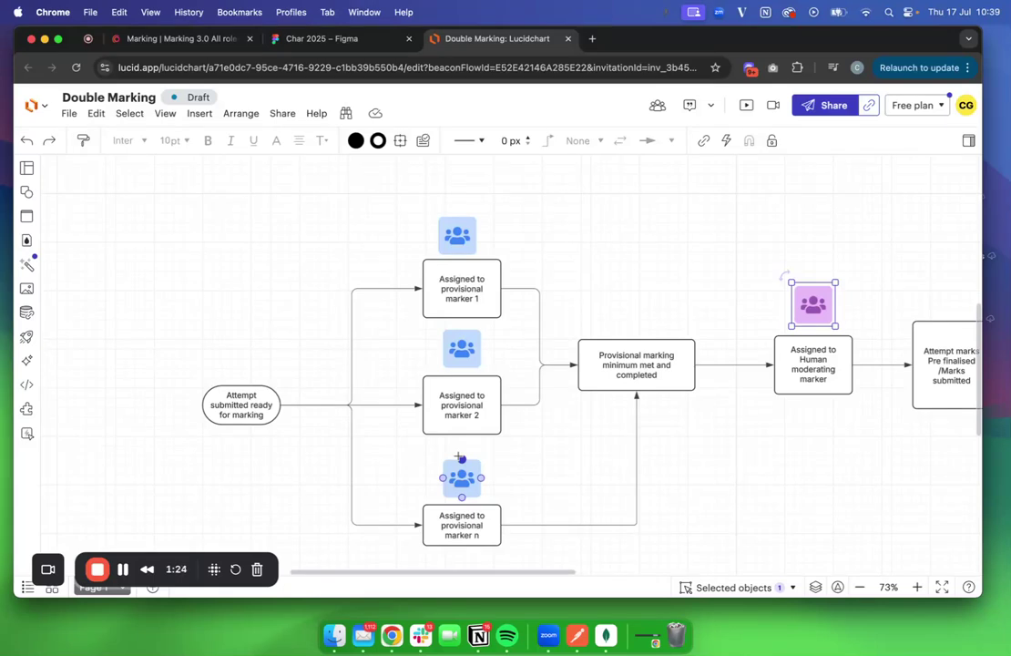
click(199, 44)
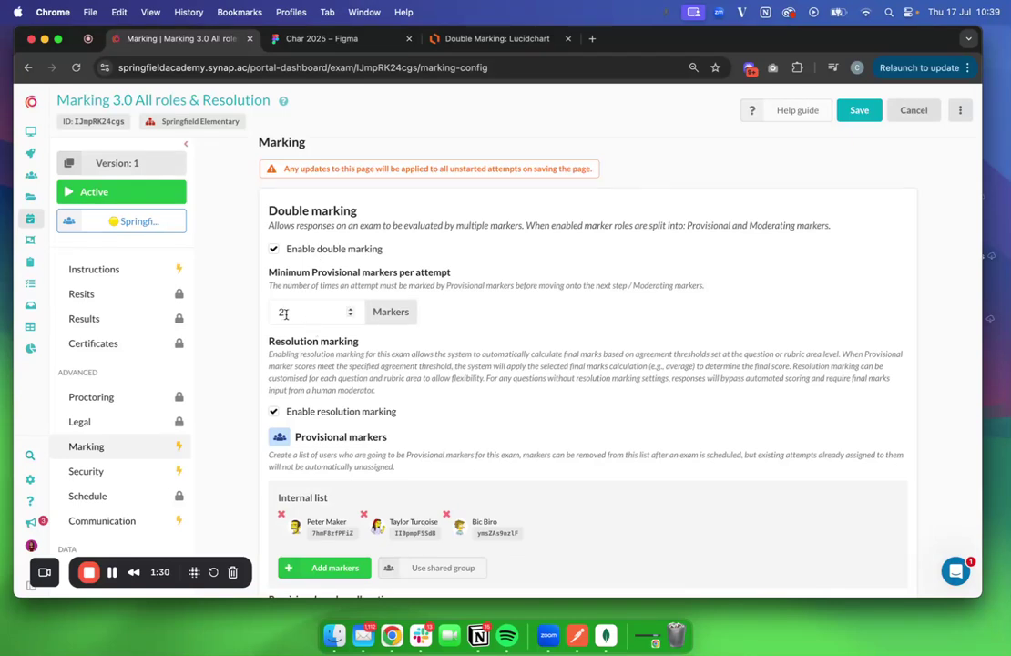
Review provisional marker allocation, the parallel marking rule and two moderating markers, then return to Lucidchart
scroll(282, 328, down, 1)
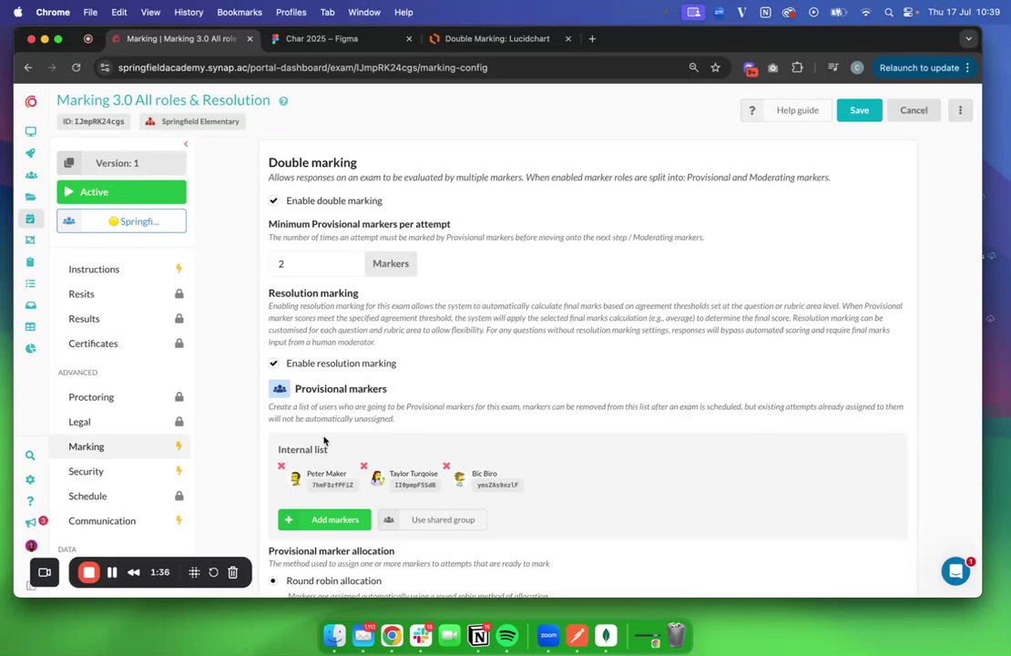
scroll(324, 441, down, 3)
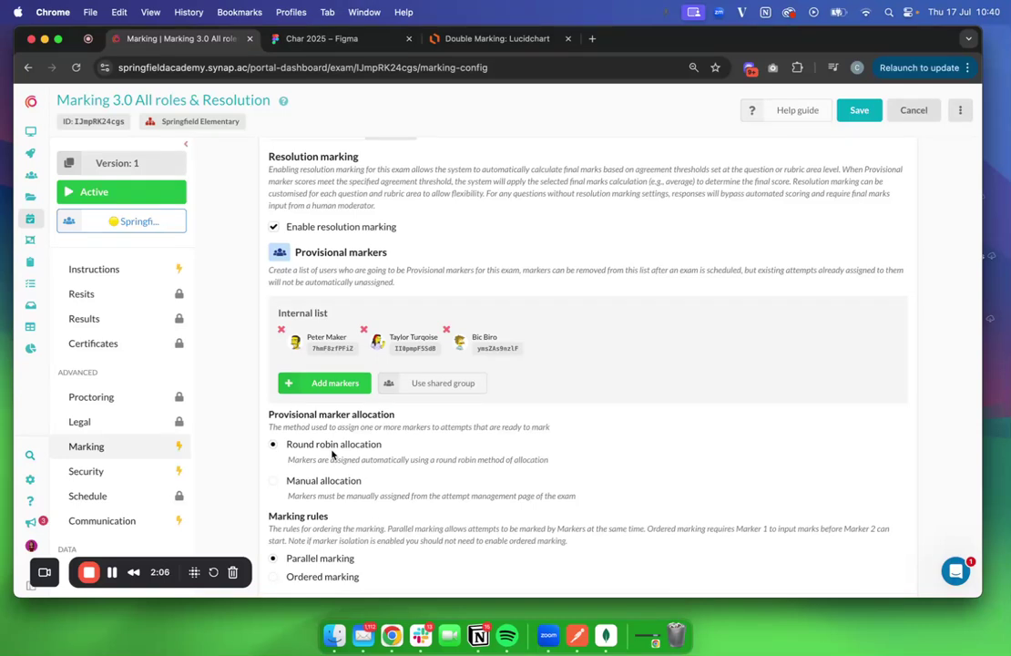
scroll(332, 455, down, 5)
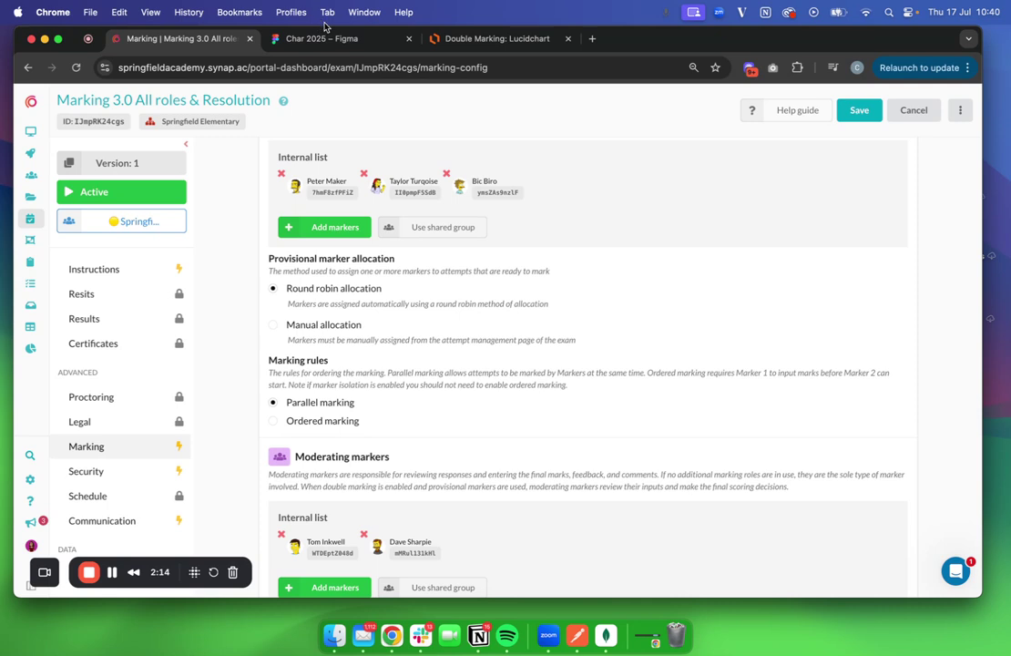
click(499, 38)
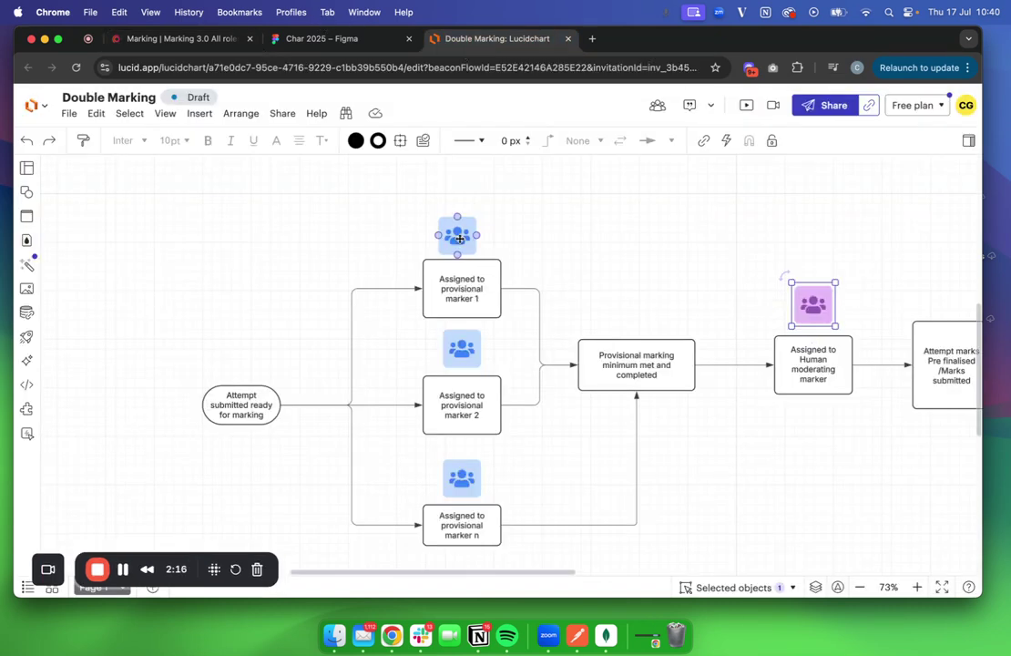
click(464, 346)
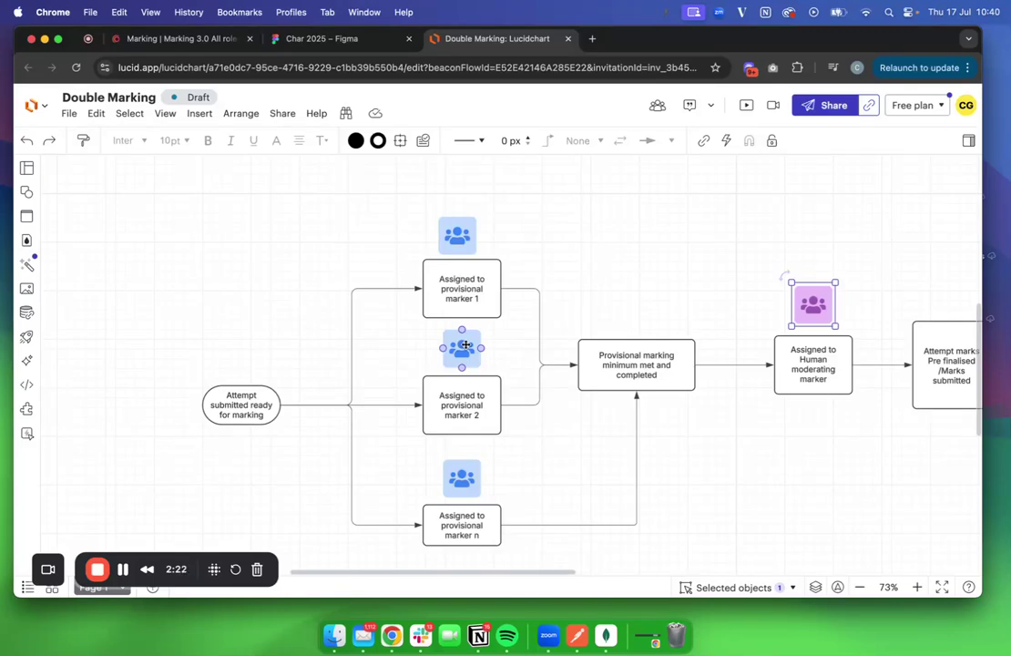
click(454, 275)
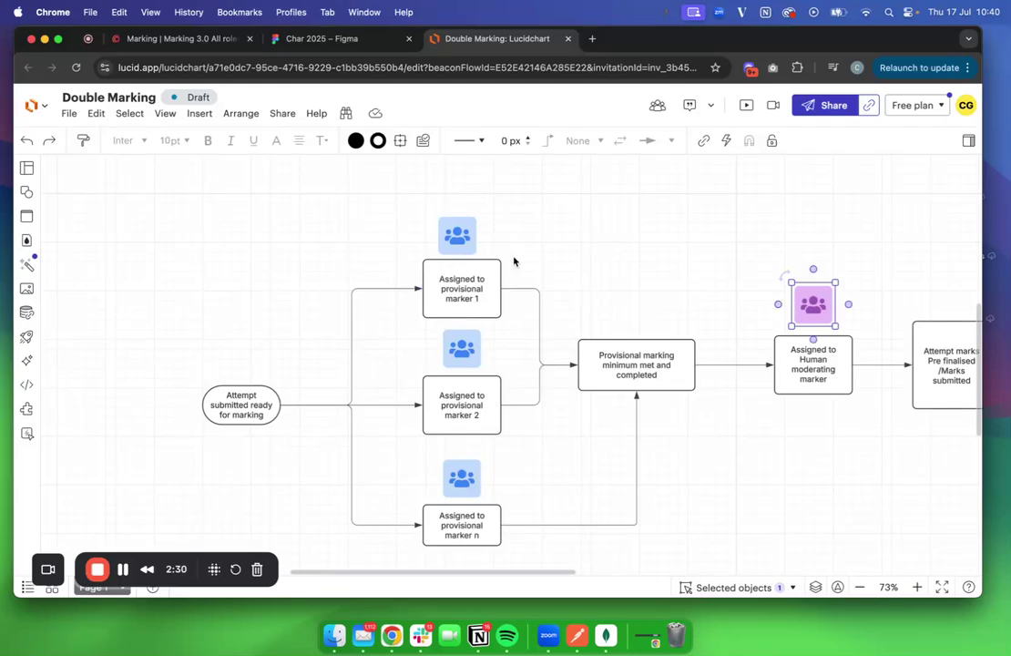
click(175, 39)
scroll(351, 346, down, 3)
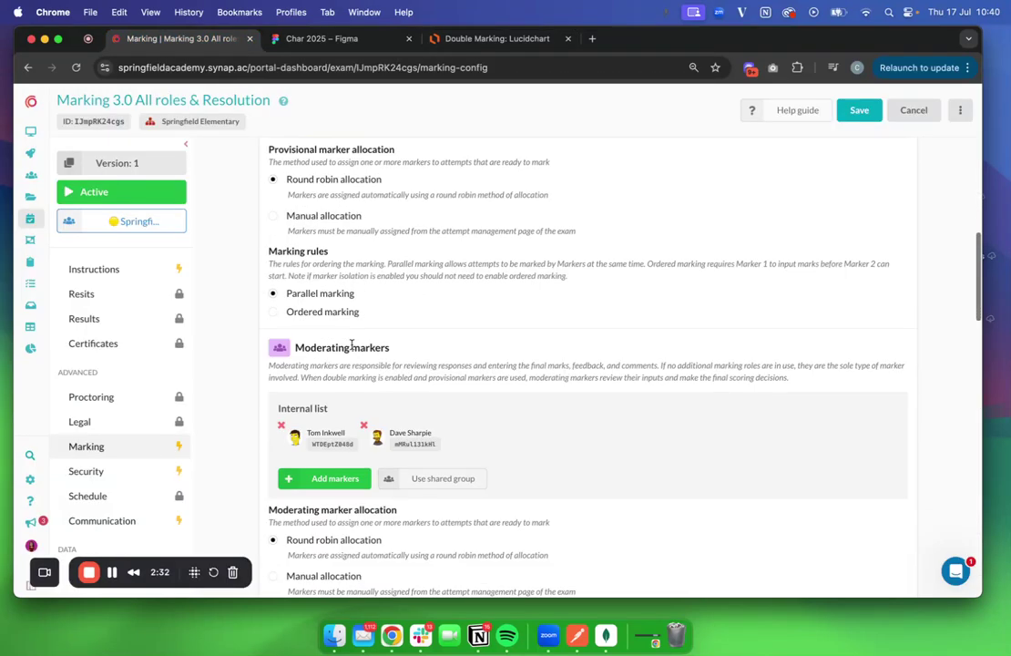
scroll(352, 345, down, 1)
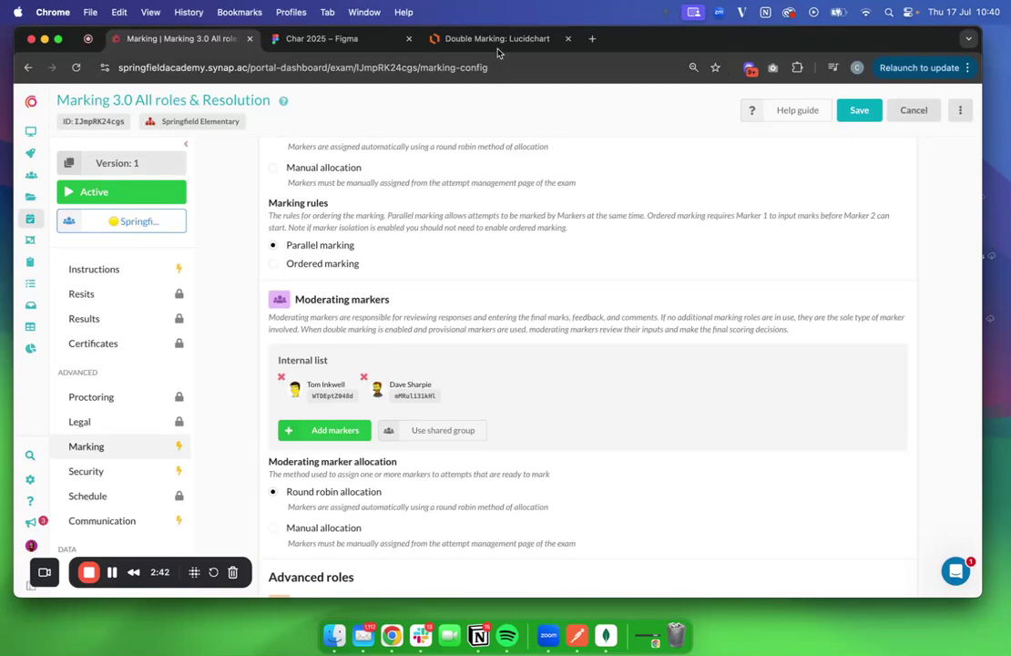
click(442, 40)
Follow the flowchart to the purple moderating marker icon, then check Synap's blind marking settings
scroll(488, 266, right, 5)
scroll(487, 266, down, 3)
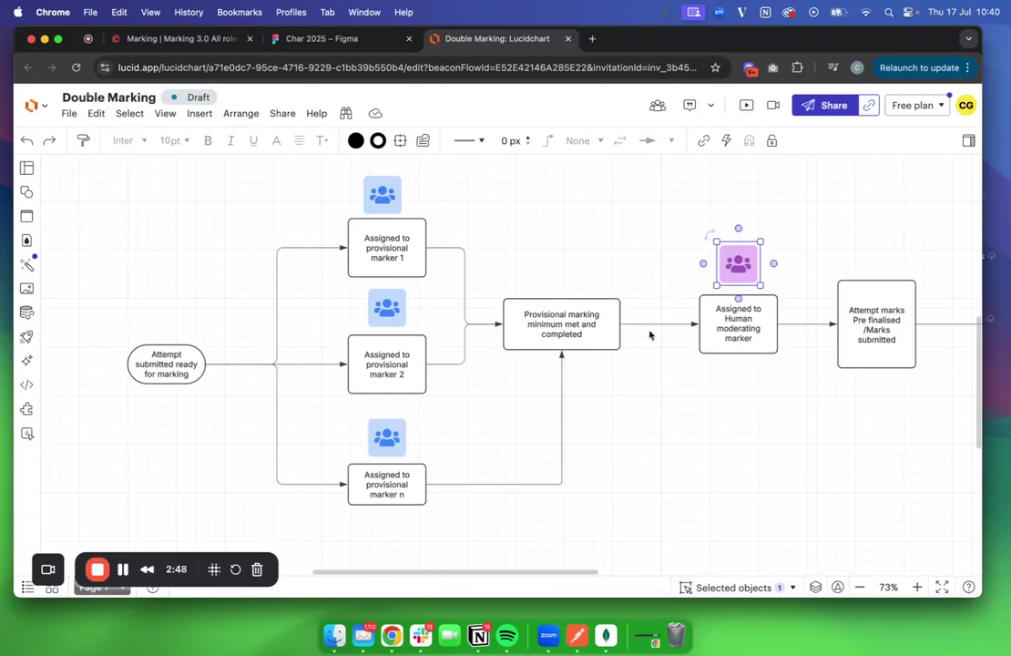
scroll(617, 309, left, 5)
scroll(617, 310, up, 2)
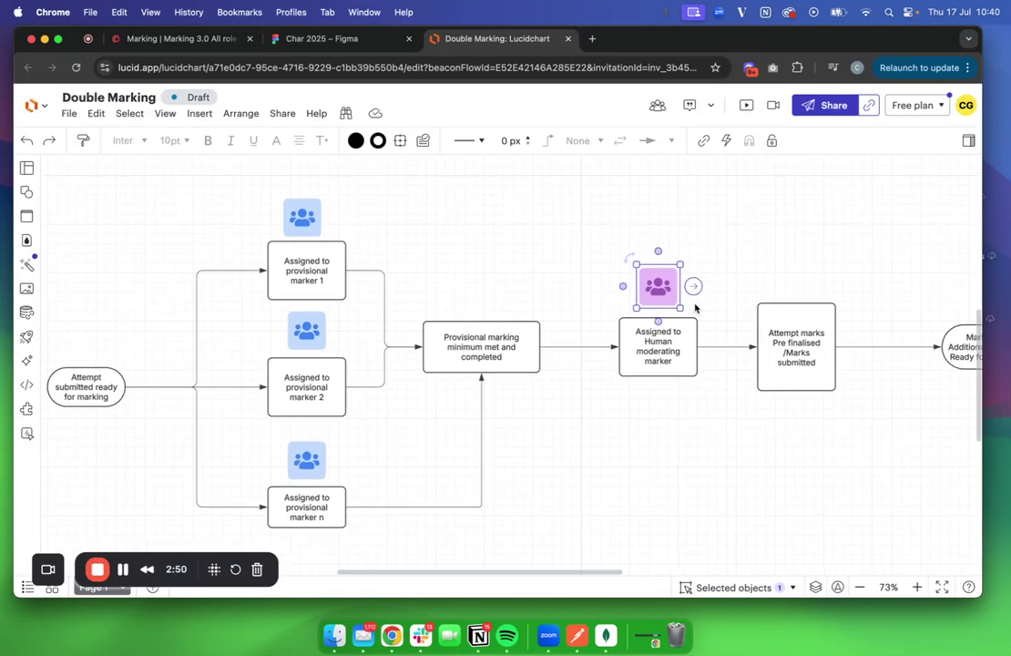
click(625, 446)
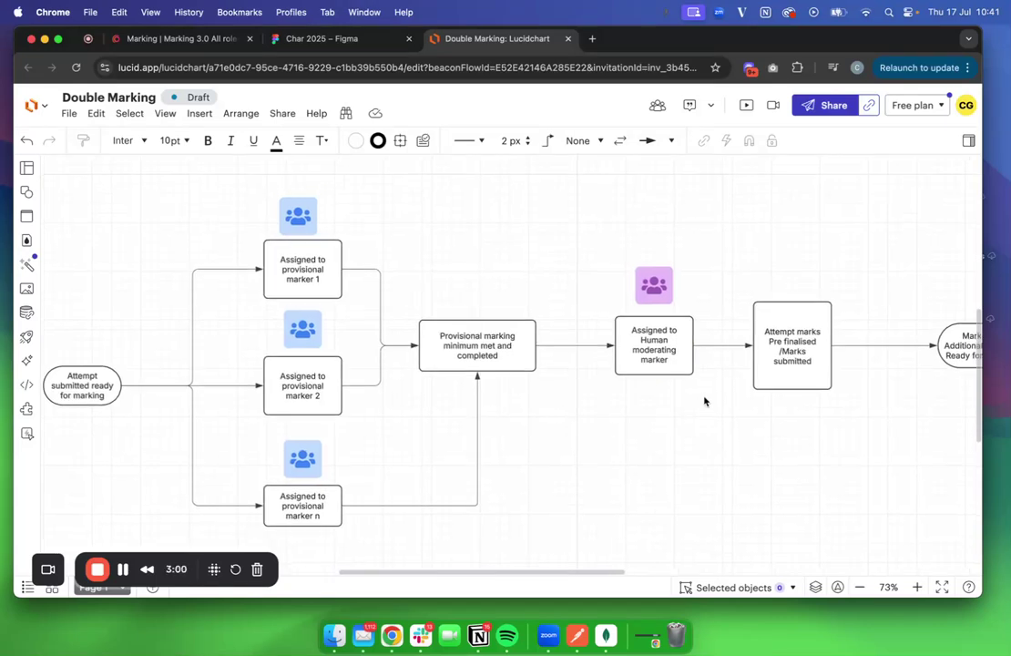
scroll(701, 383, right, 2)
click(620, 279)
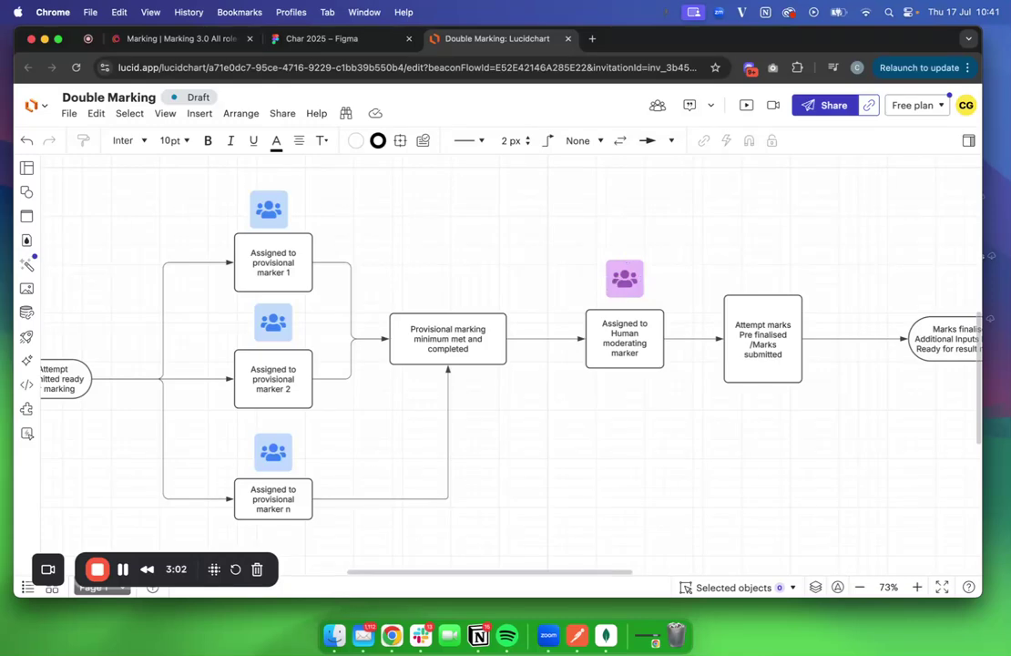
click(178, 38)
scroll(311, 321, down, 15)
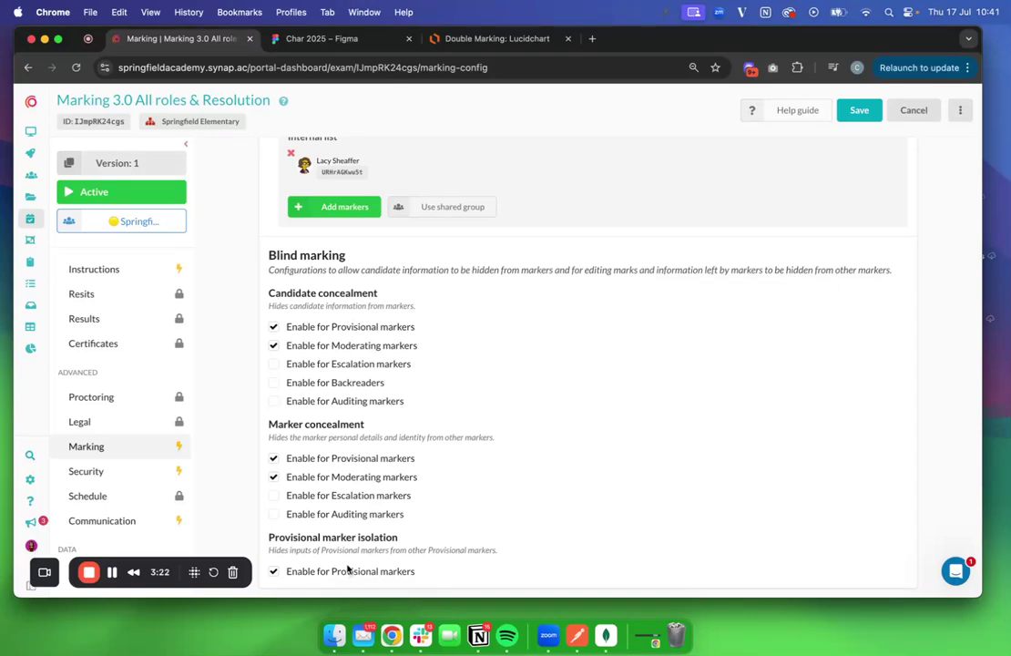
Review escalation, backreader and blind marking settings, glance at Figma, then view the Lucidchart finalisation steps
scroll(347, 569, up, 15)
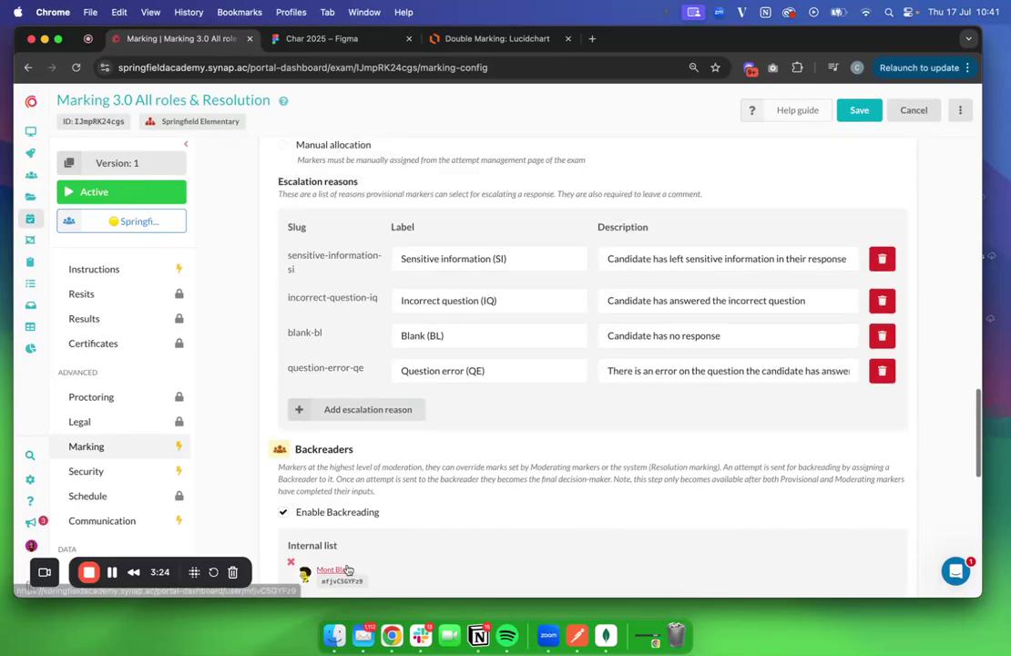
scroll(347, 568, up, 15)
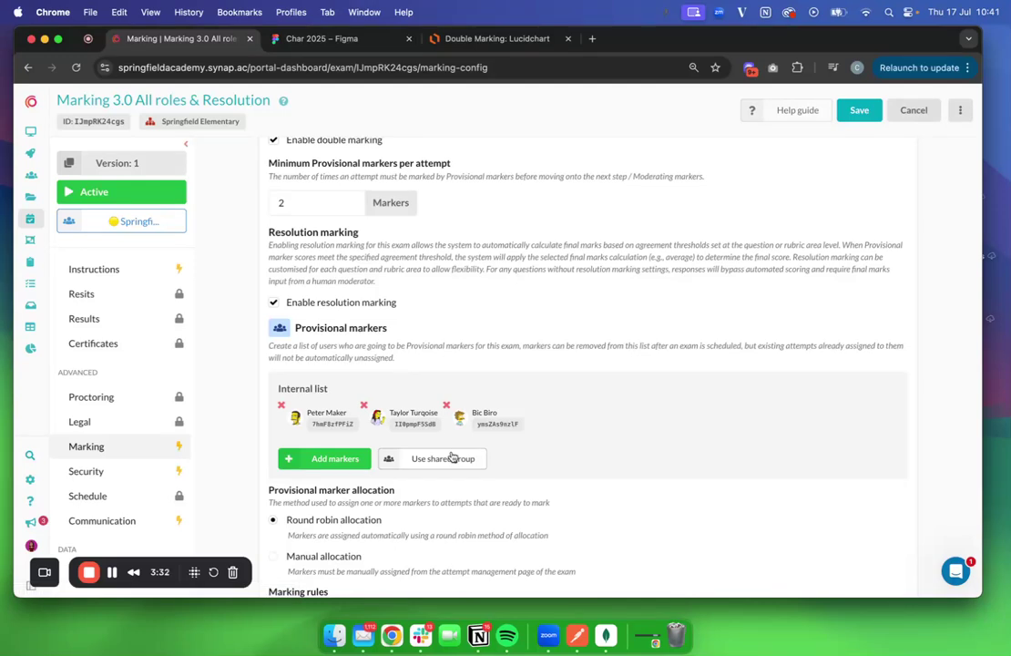
scroll(452, 457, down, 10)
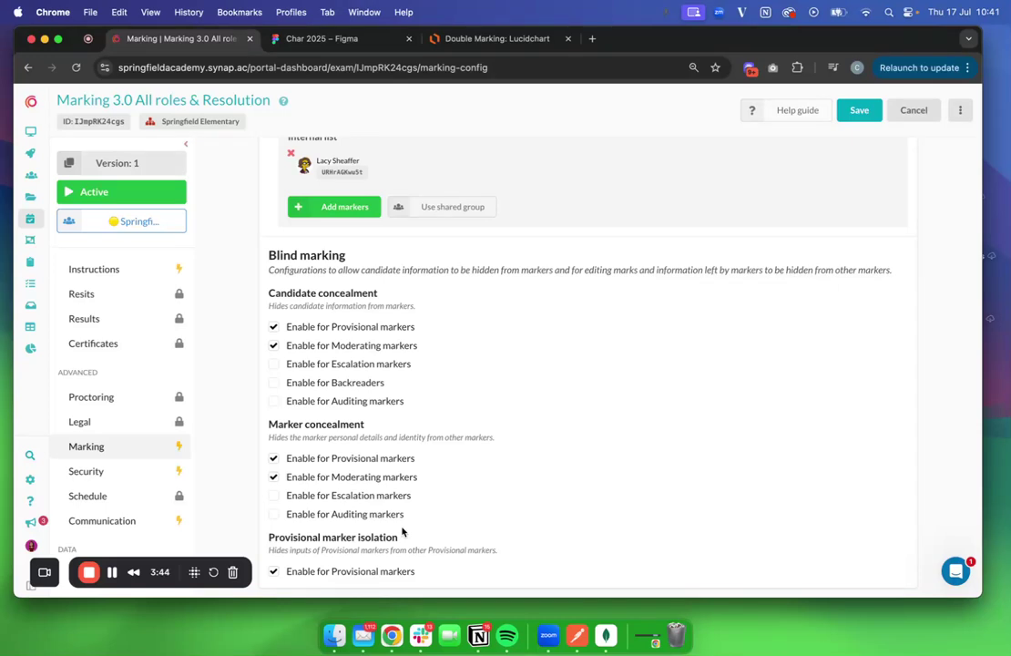
scroll(297, 460, up, 15)
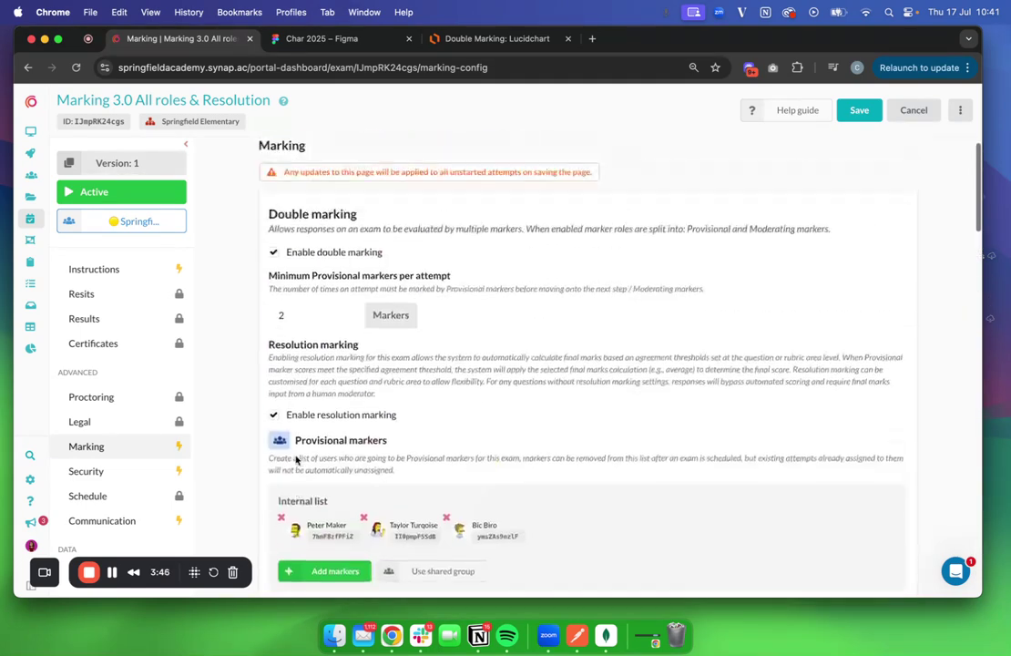
scroll(296, 460, down, 3)
click(392, 40)
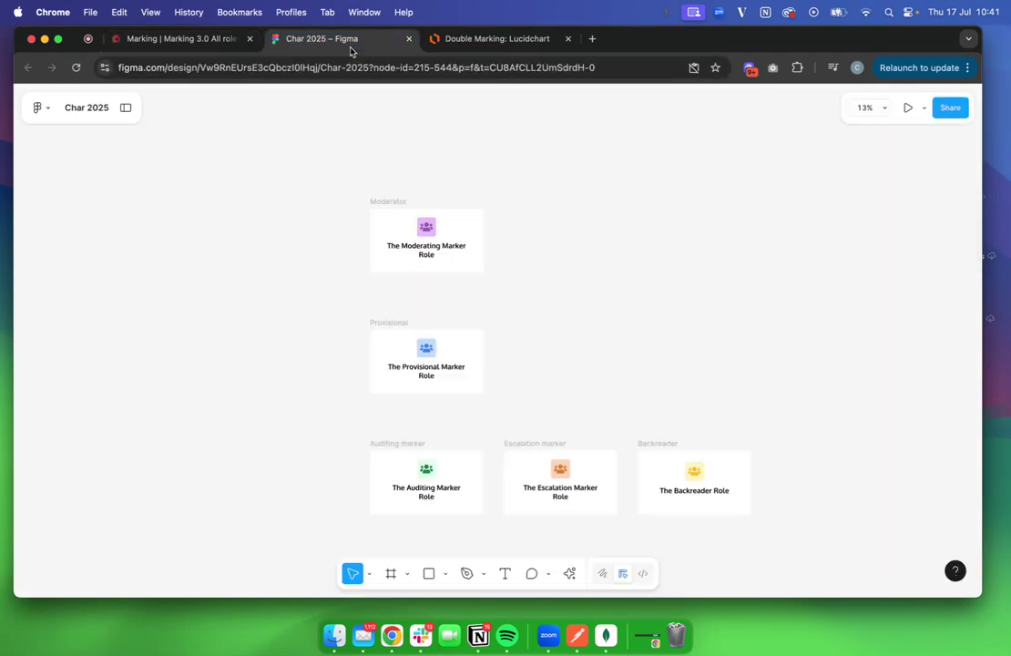
click(460, 40)
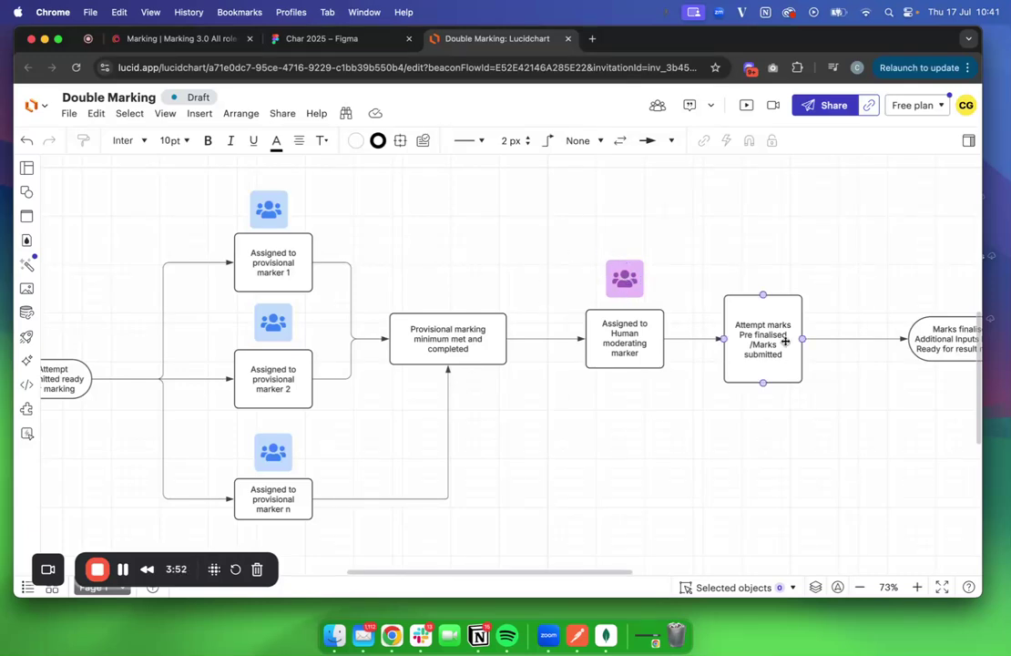
scroll(786, 341, right, 5)
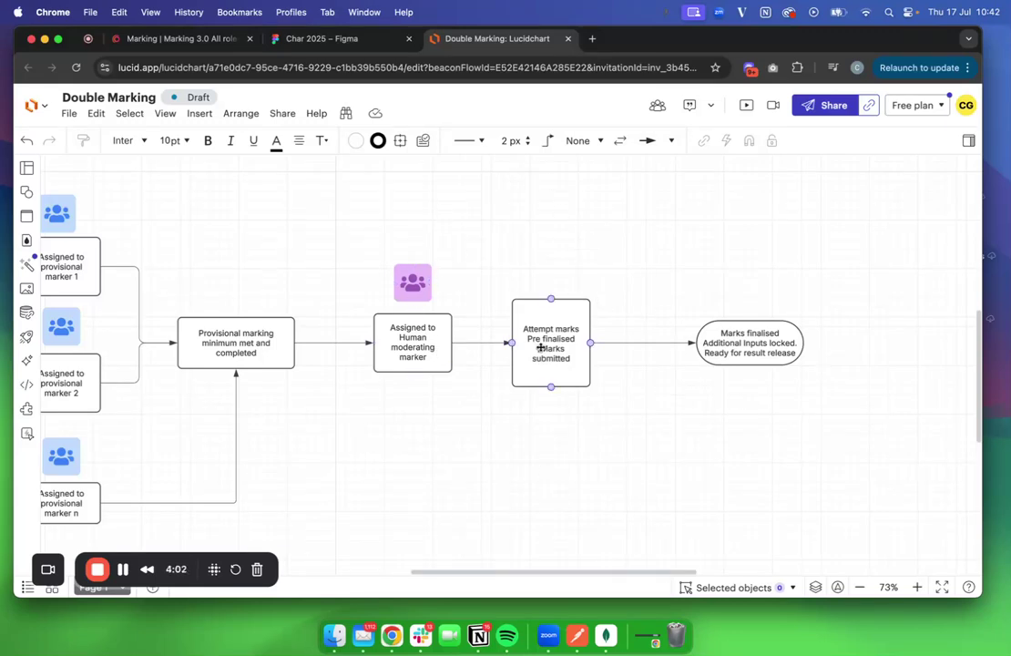
Pan back to the 'Attempt submitted ready for marking' node, then return to Synap's provisional marker settings
scroll(668, 378, left, 5)
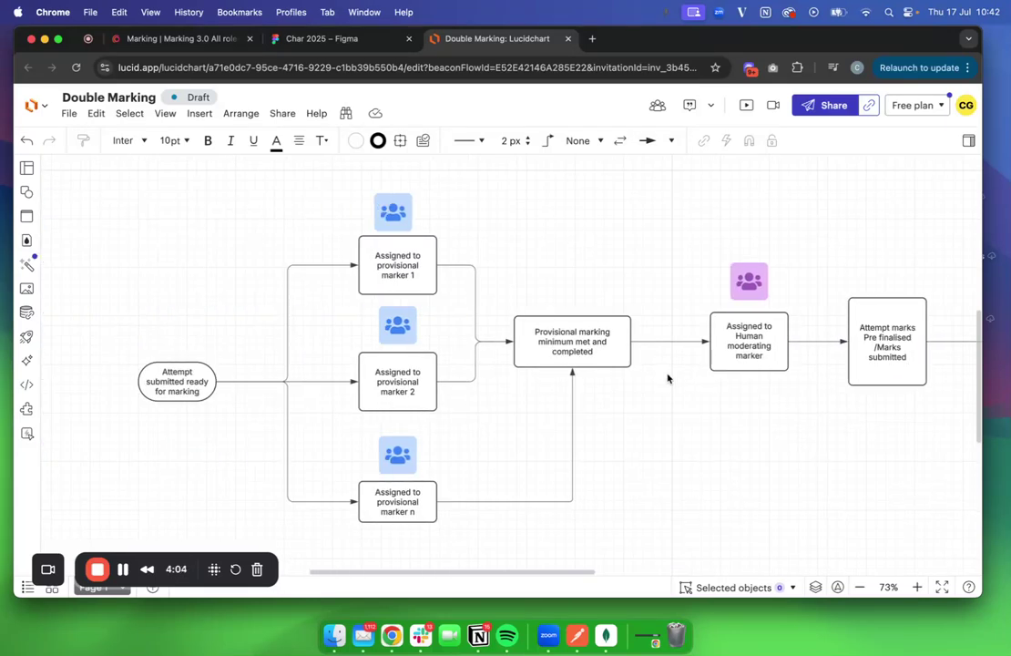
click(148, 38)
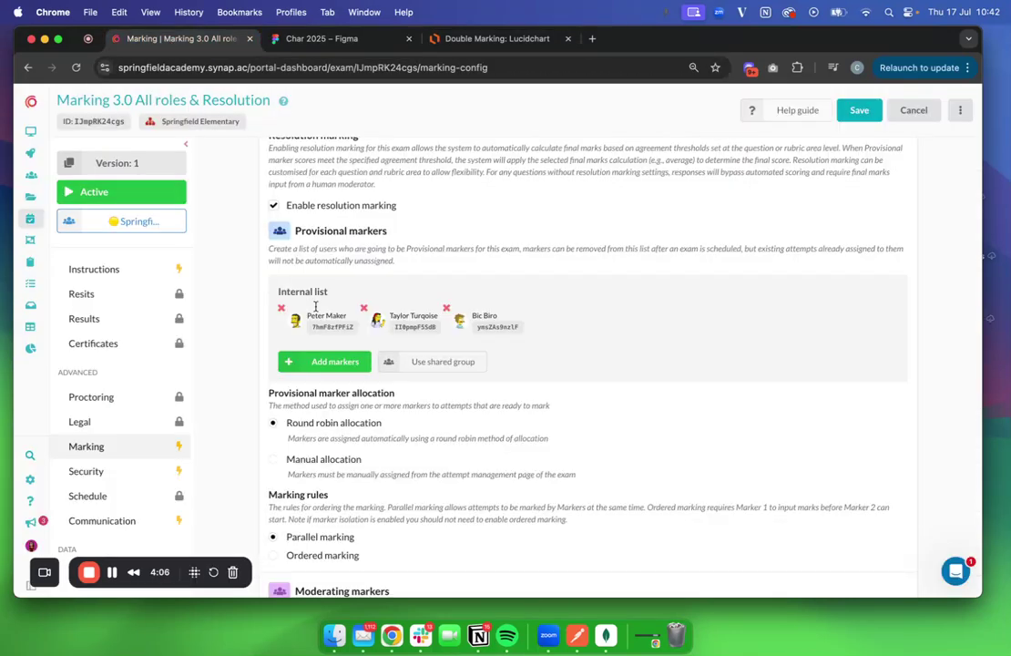
Look through Backreaders and Auditing markers down to Blind marking, then bring up the Char 2025 Figma board
scroll(141, 301, up, 5)
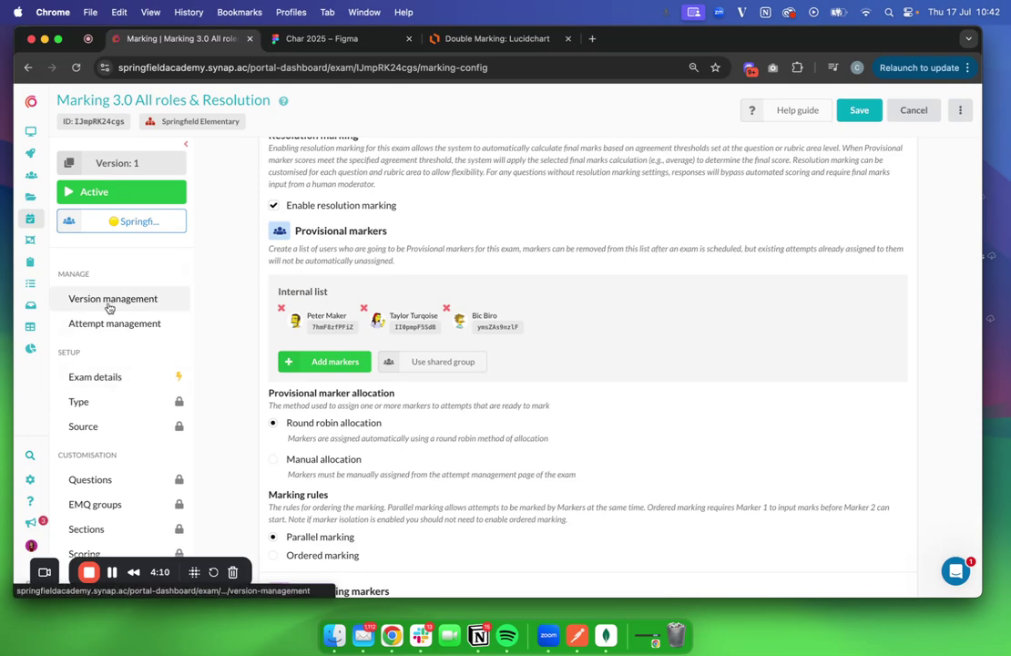
scroll(354, 364, down, 15)
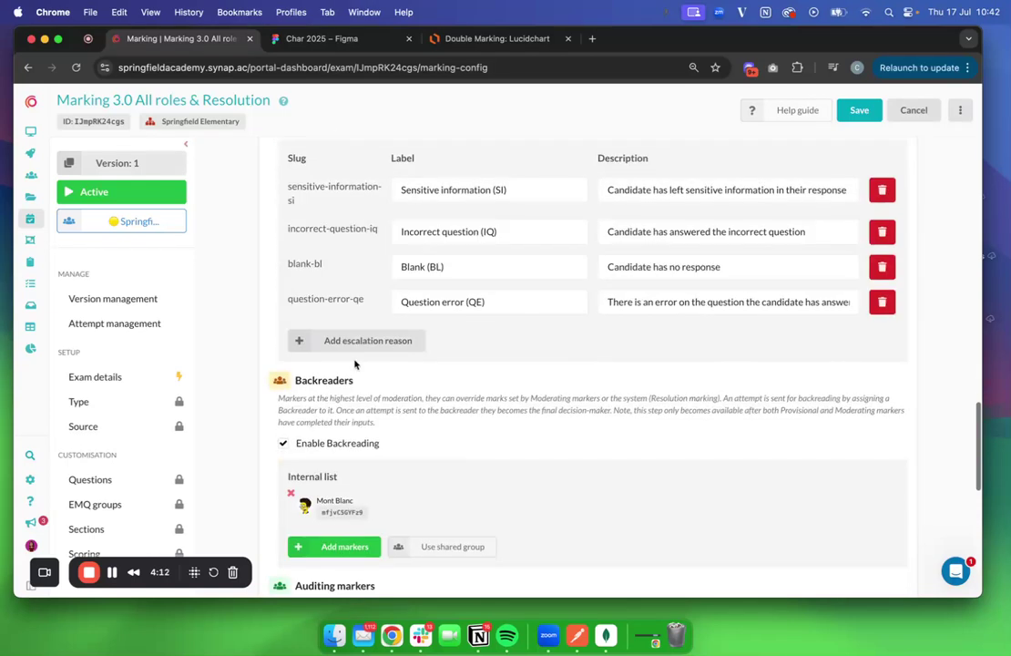
scroll(354, 364, down, 8)
scroll(354, 363, up, 3)
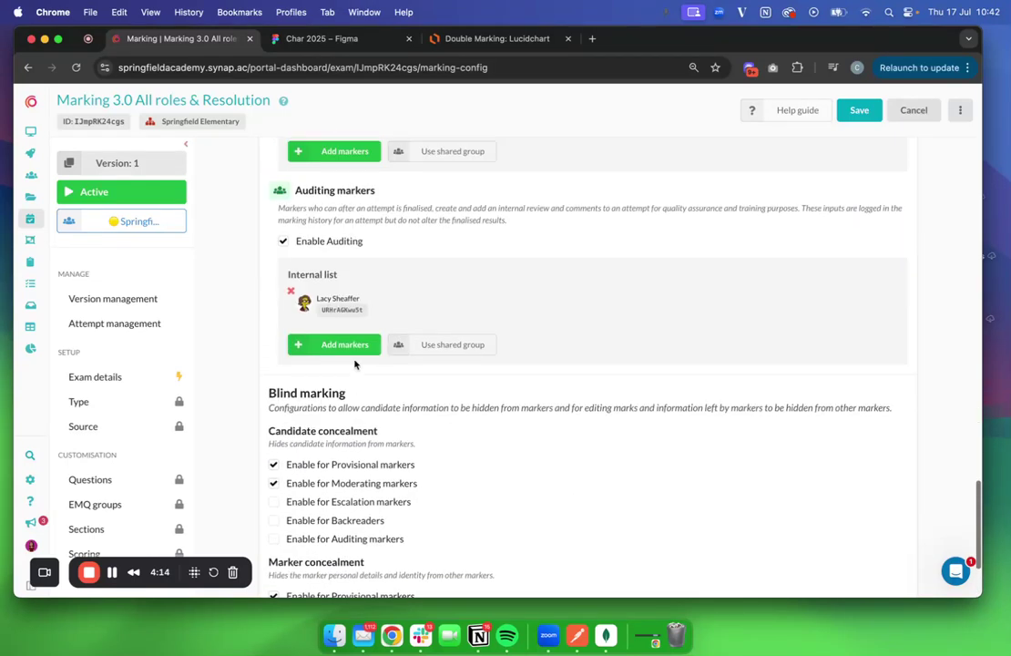
scroll(355, 364, up, 6)
scroll(364, 404, down, 2)
scroll(363, 405, down, 5)
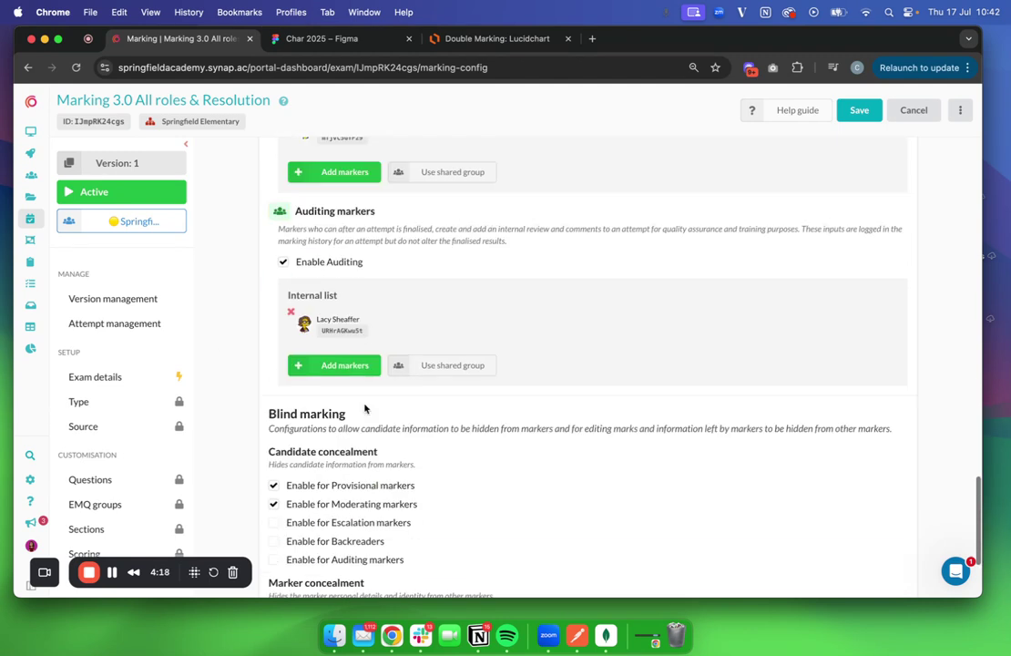
click(327, 39)
scroll(438, 291, down, 3)
scroll(443, 303, up, 3)
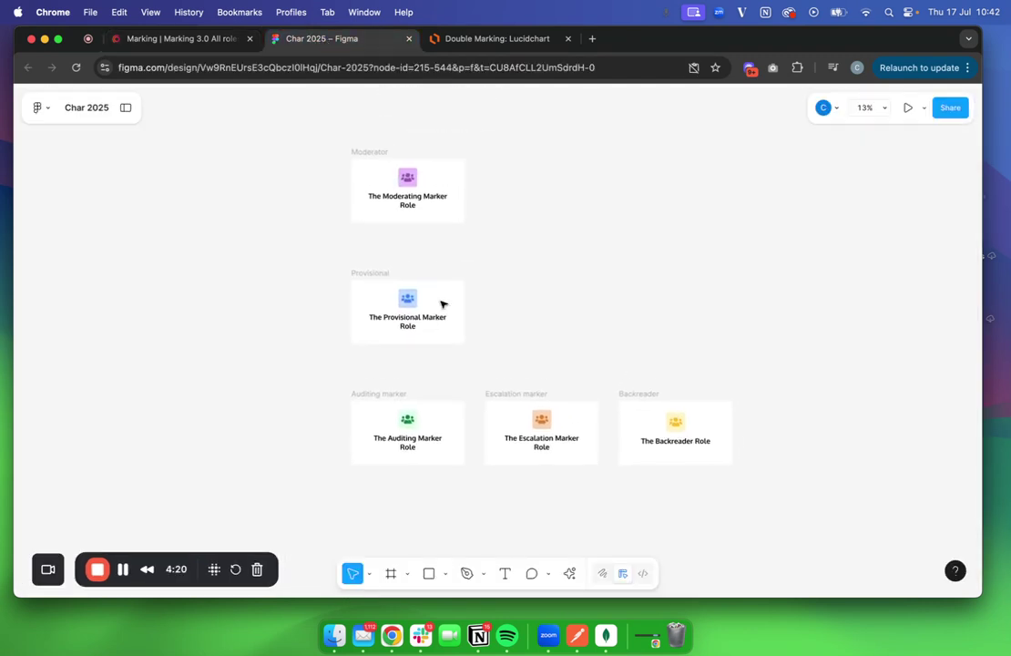
Select and then deselect the Moderator and Provisional role frames, then go back to Synap's auditing marker settings
drag(282, 138, 532, 366)
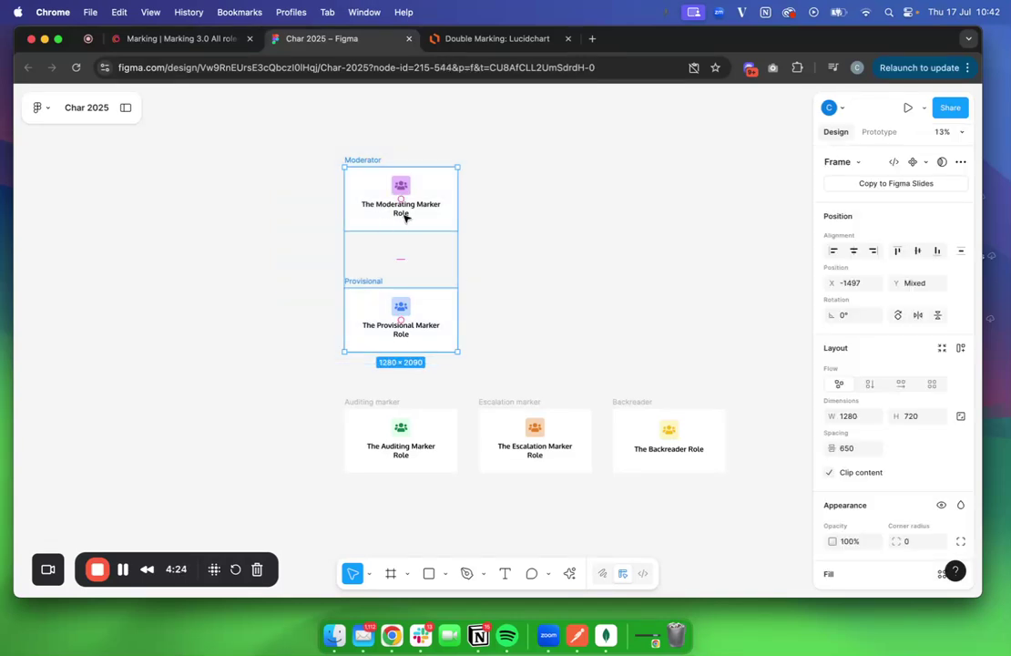
scroll(360, 397, down, 4)
click(388, 382)
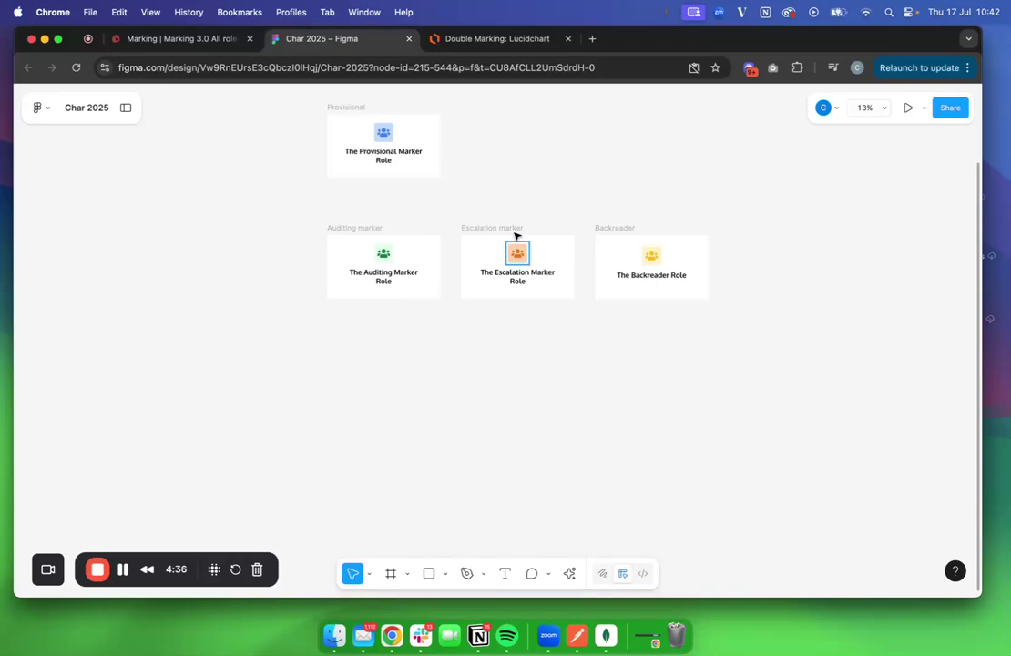
scroll(588, 258, up, 5)
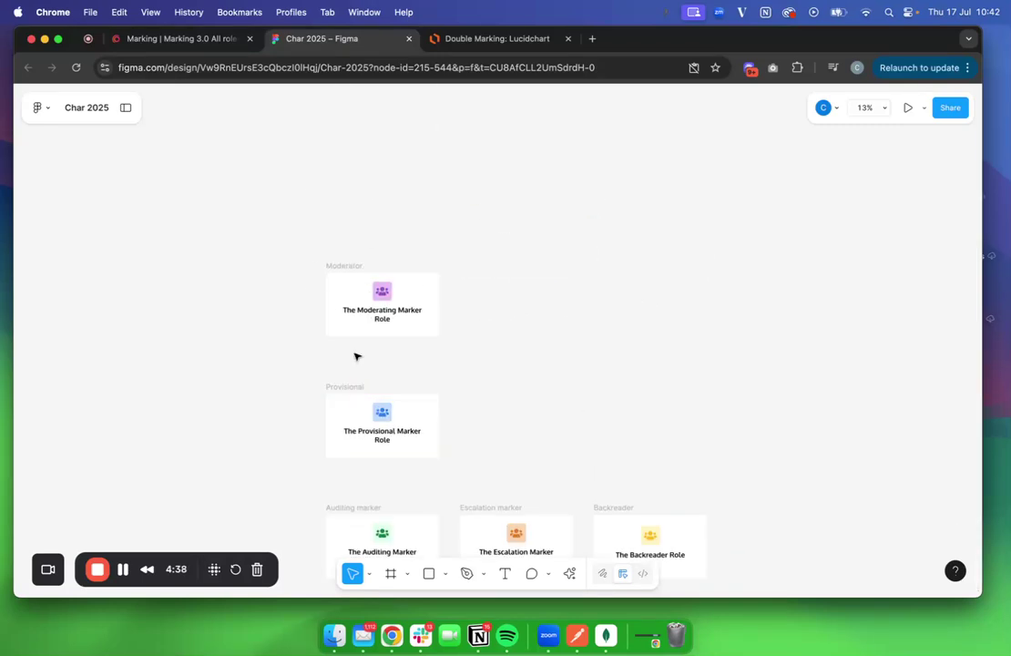
click(187, 40)
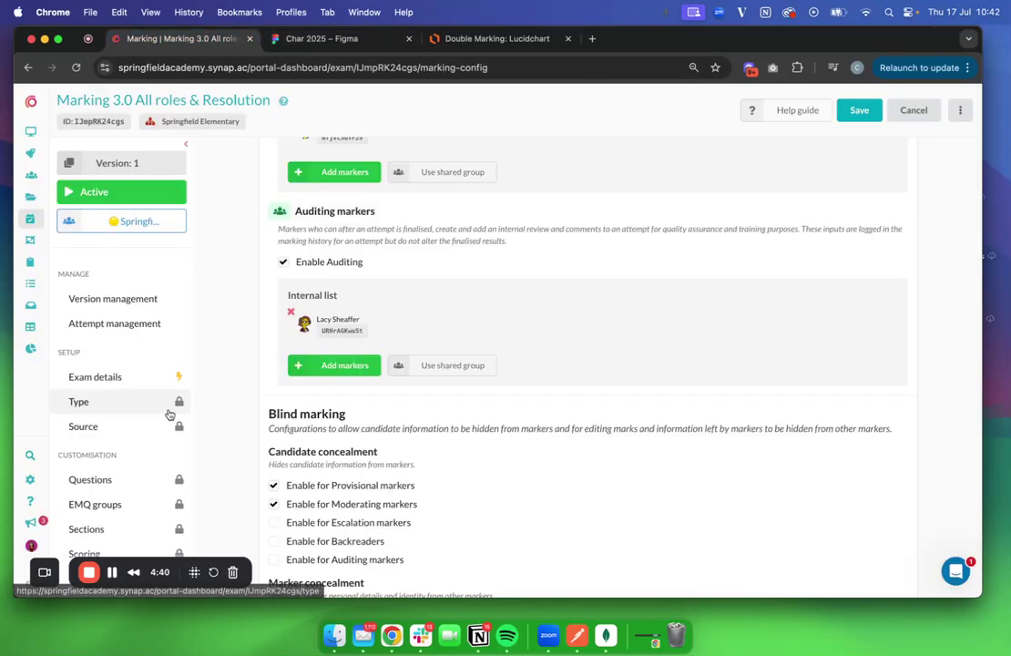
Open Attempt management with the side panel collapsed to widen the attempts table
click(122, 327)
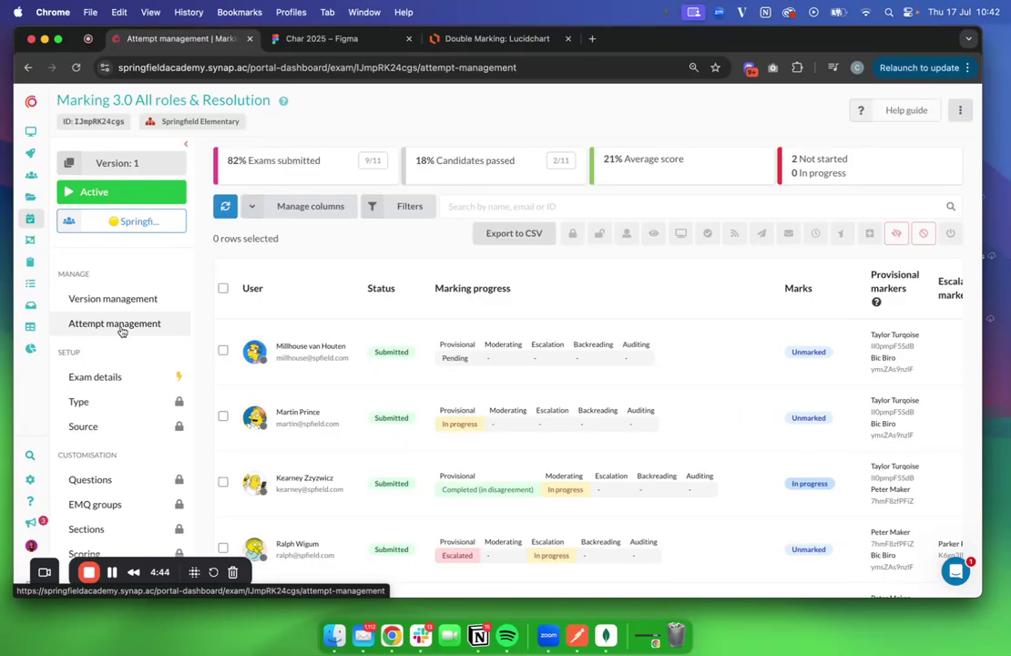
click(185, 141)
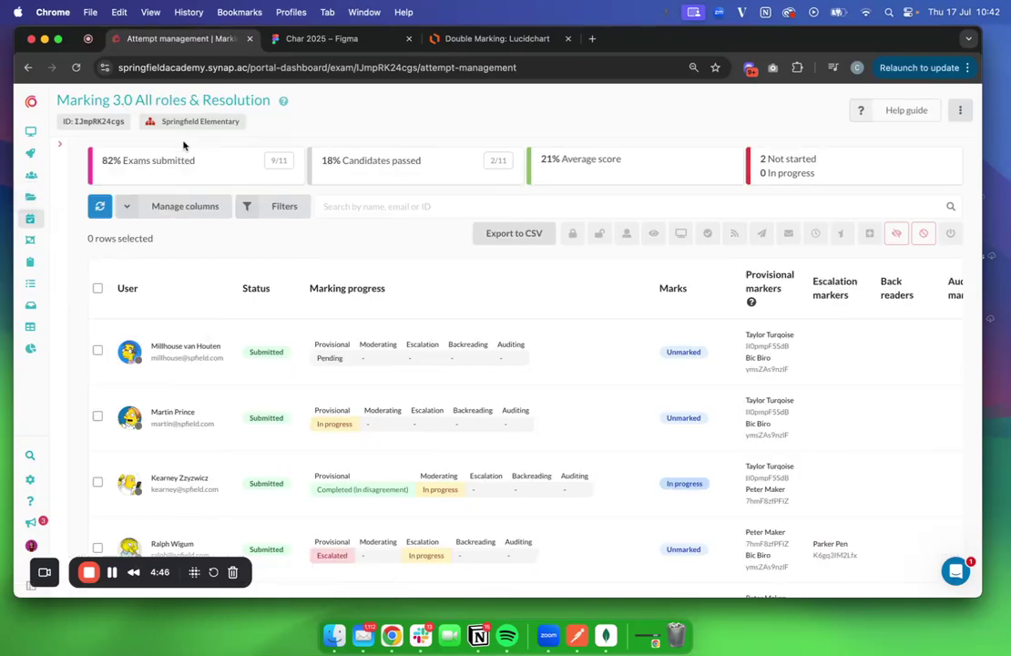
scroll(266, 380, down, 3)
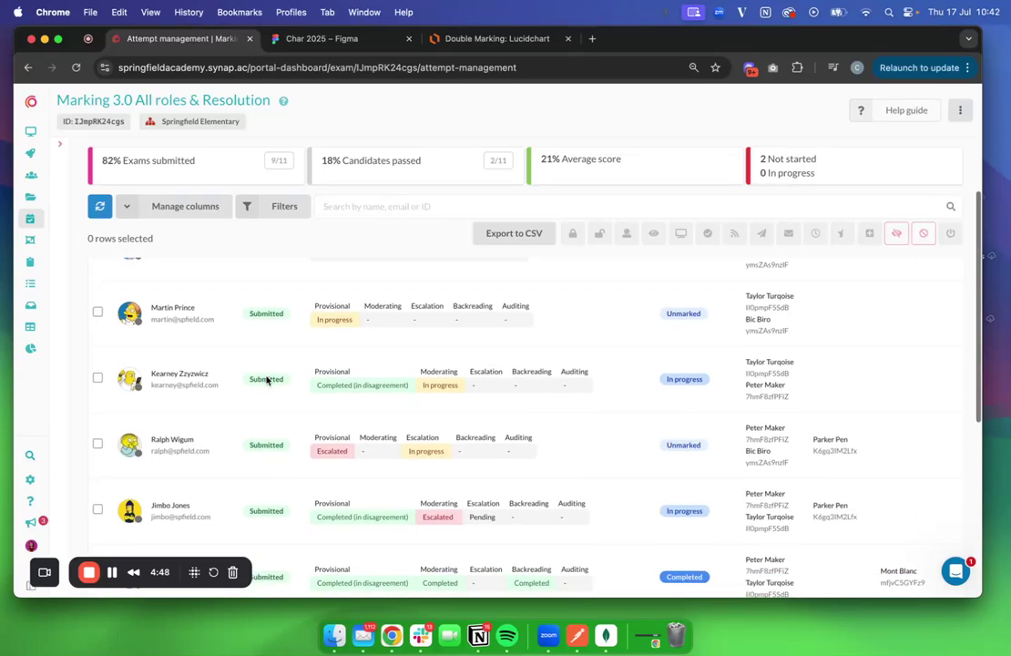
scroll(331, 312, up, 1)
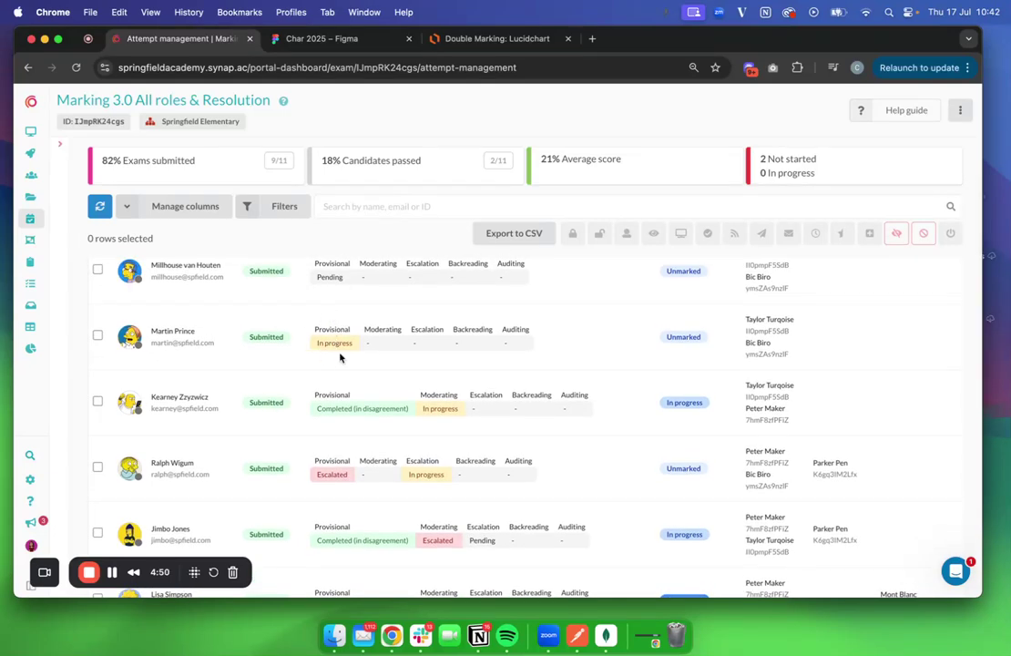
scroll(346, 345, right, 5)
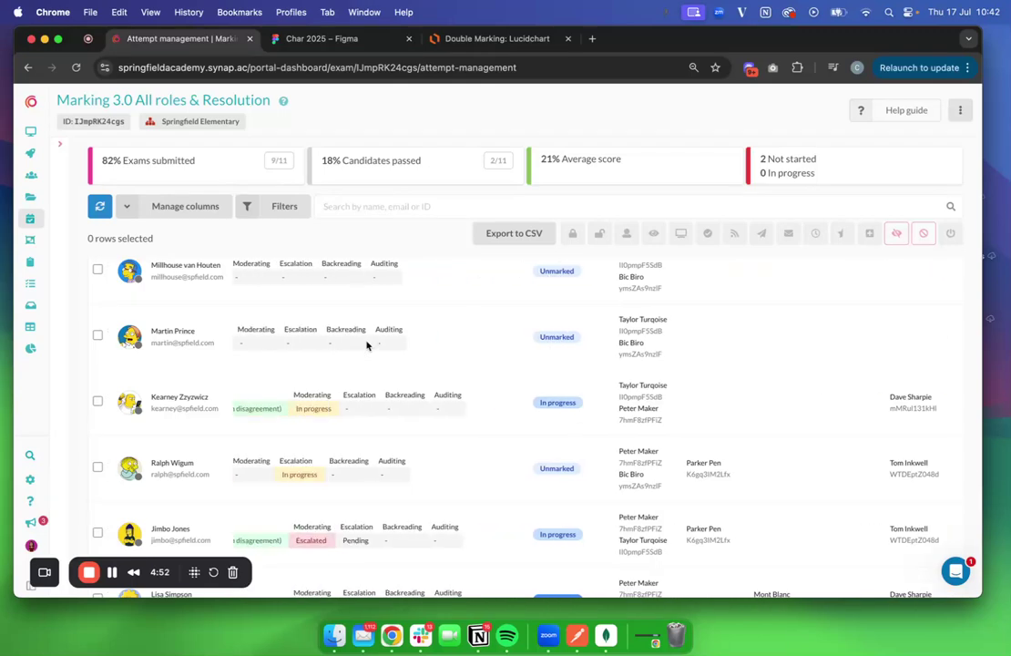
scroll(367, 345, up, 2)
Scan each candidate's marking progress and marks, then move to the Exams list
mouse_move(800, 419)
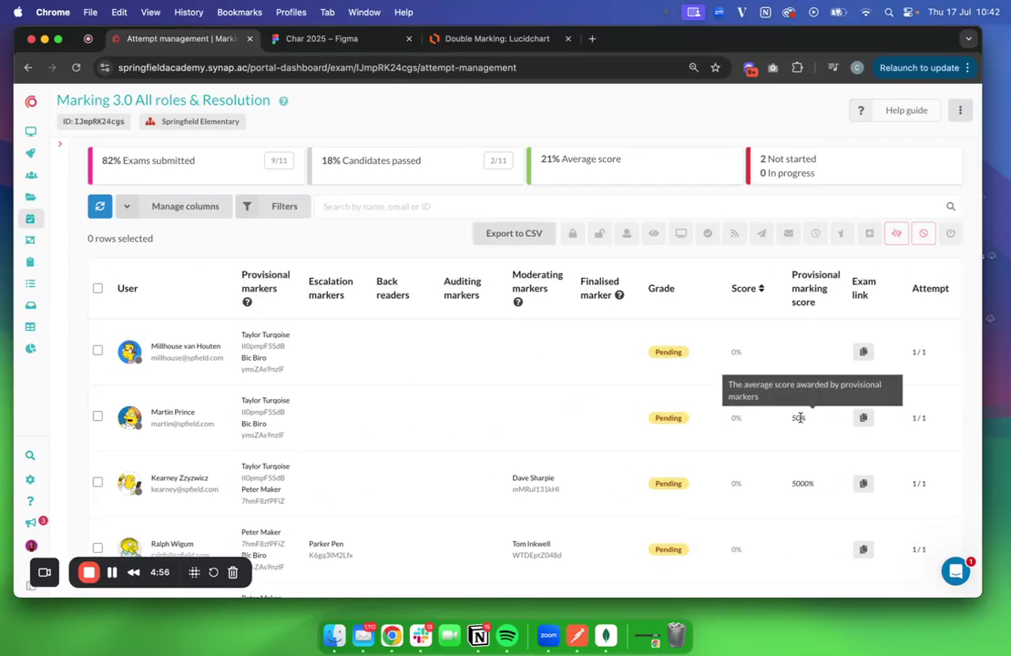
scroll(799, 418, left, 5)
scroll(506, 427, down, 5)
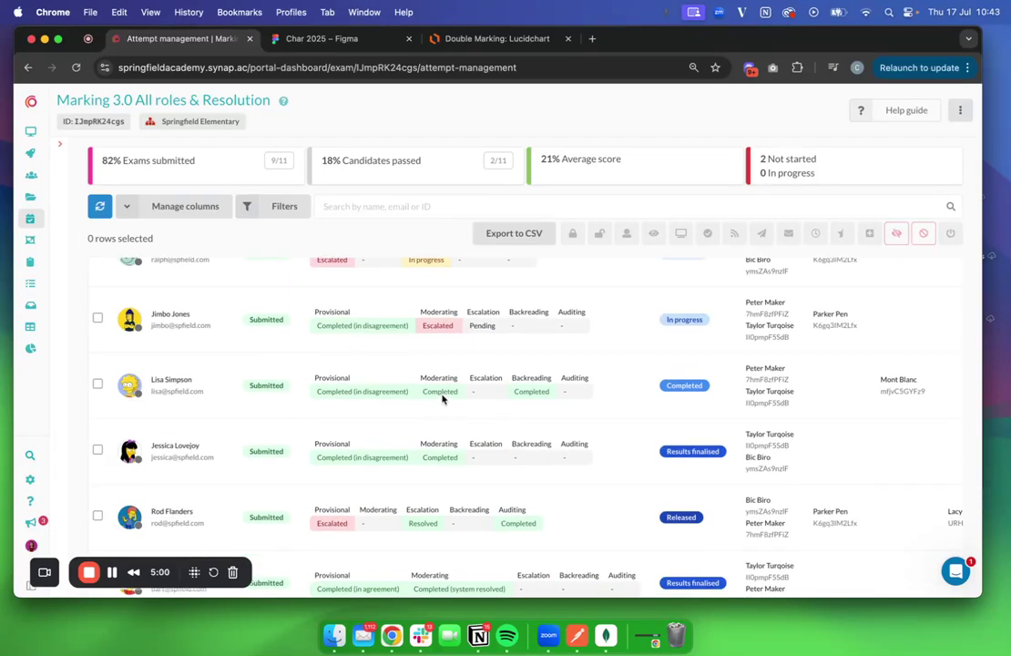
scroll(435, 435, down, 5)
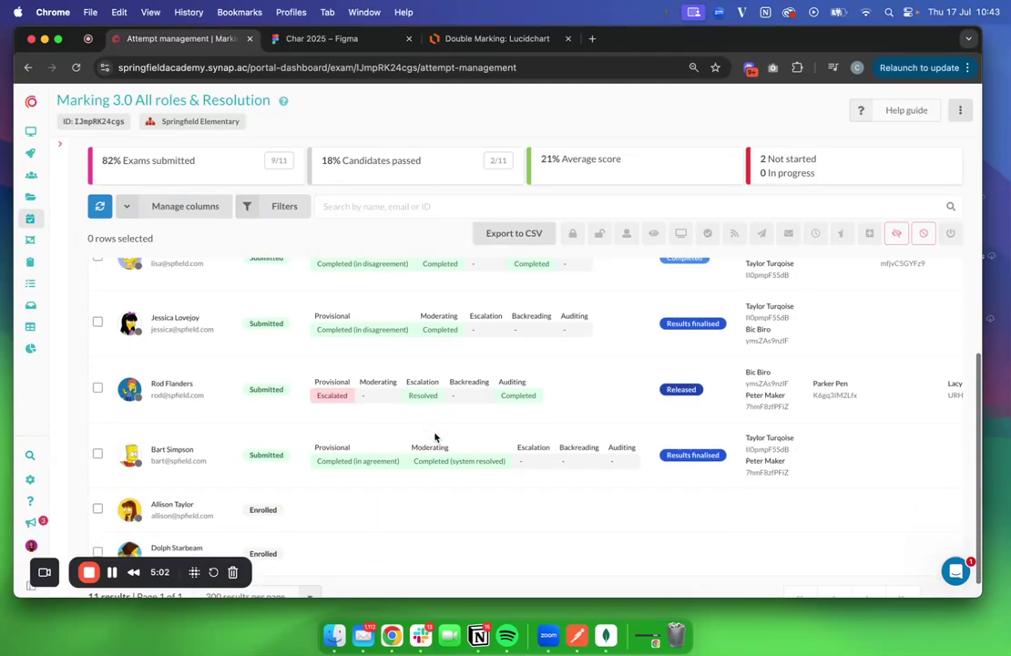
scroll(416, 330, up, 2)
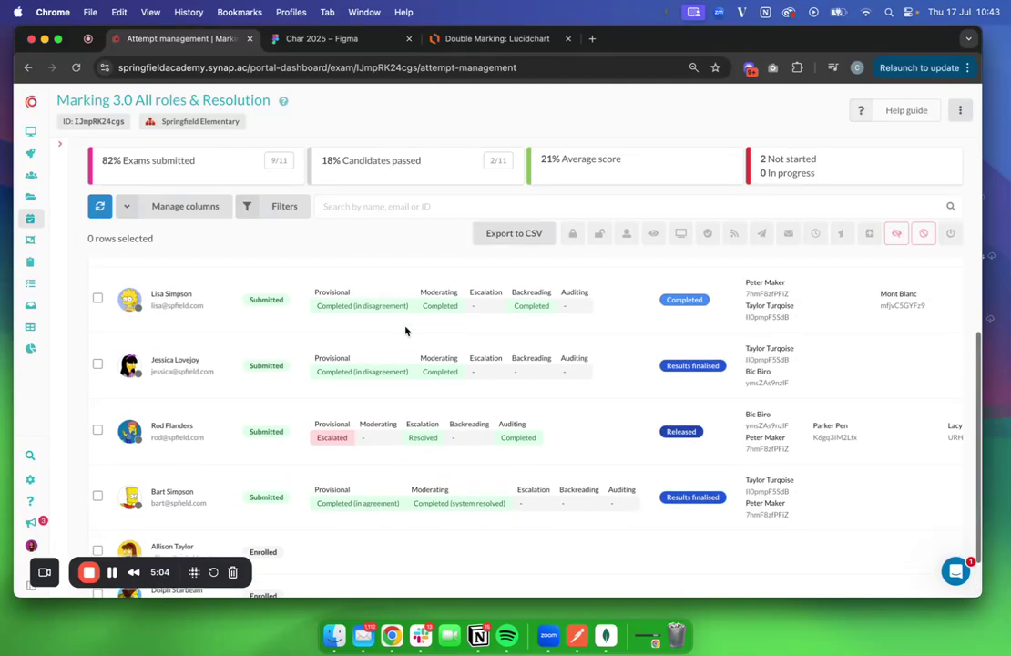
scroll(463, 373, down, 2)
scroll(463, 373, up, 10)
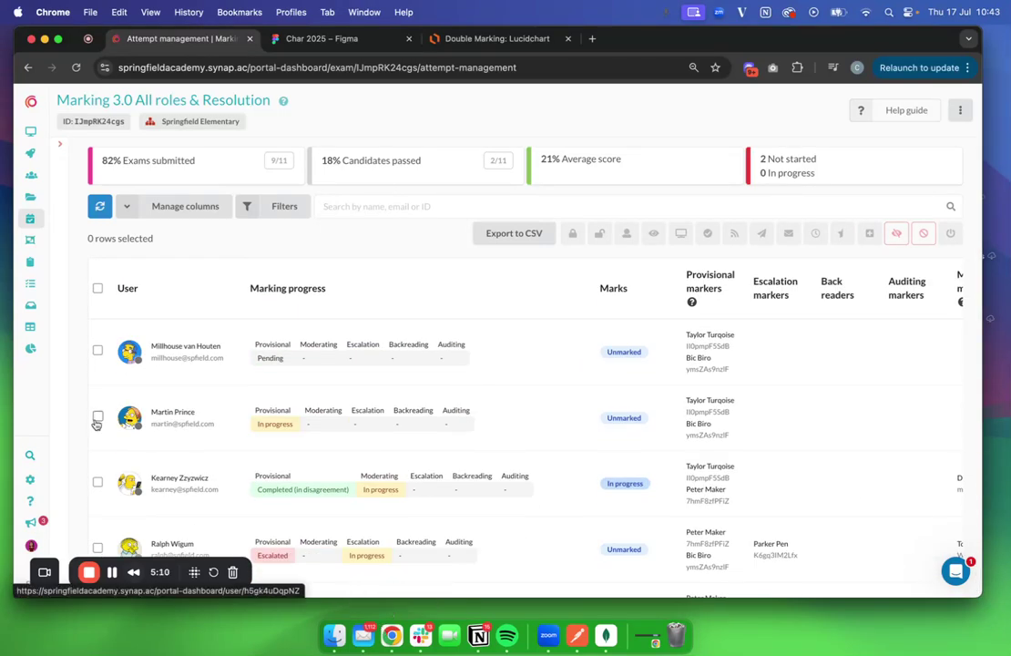
click(32, 221)
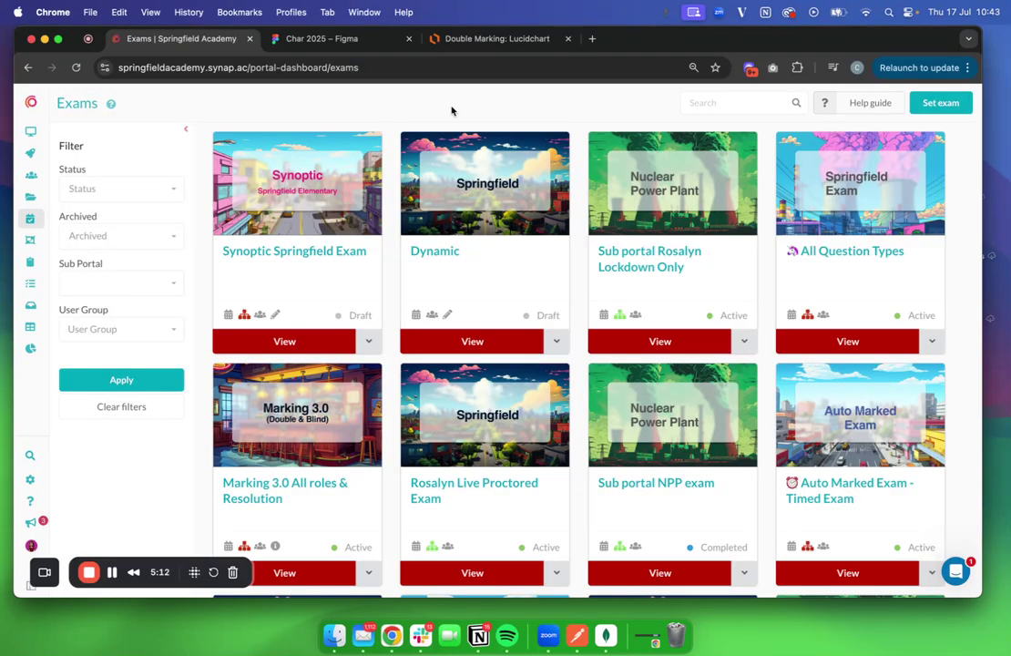
Create a new Static exam named Simple Marking Exam for a Springfield Elementary user group
click(920, 110)
click(497, 254)
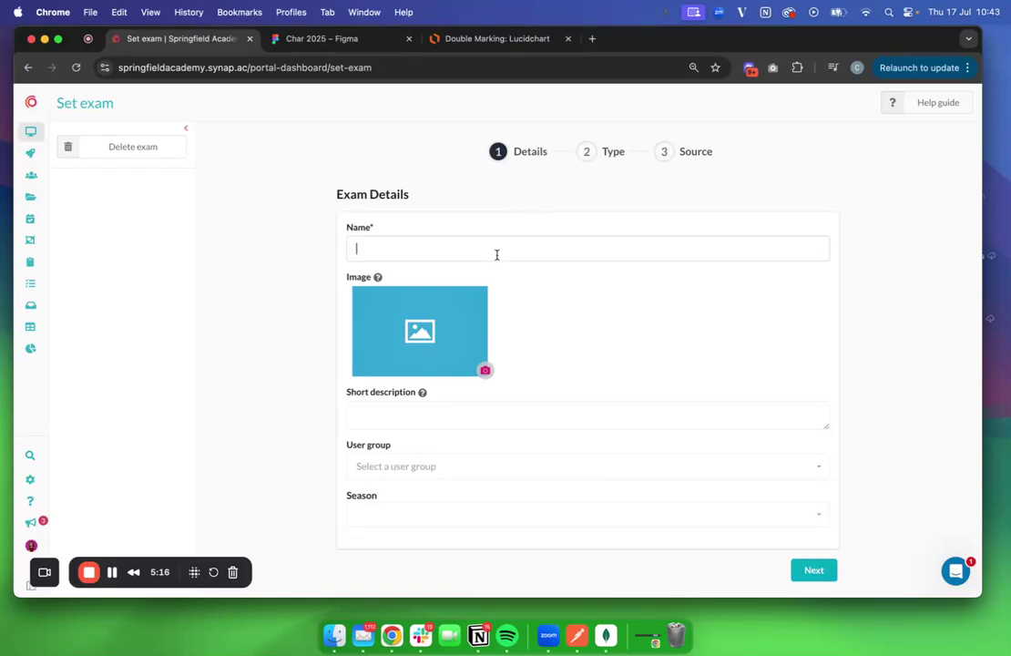
text(Simple Marking Exam)
click(448, 472)
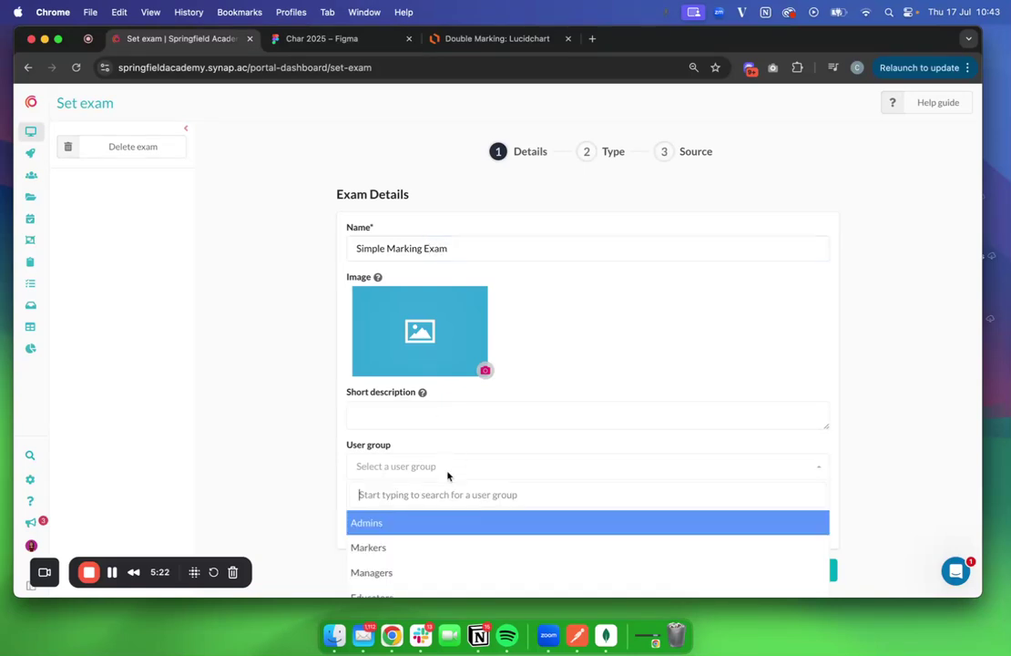
text(spring)
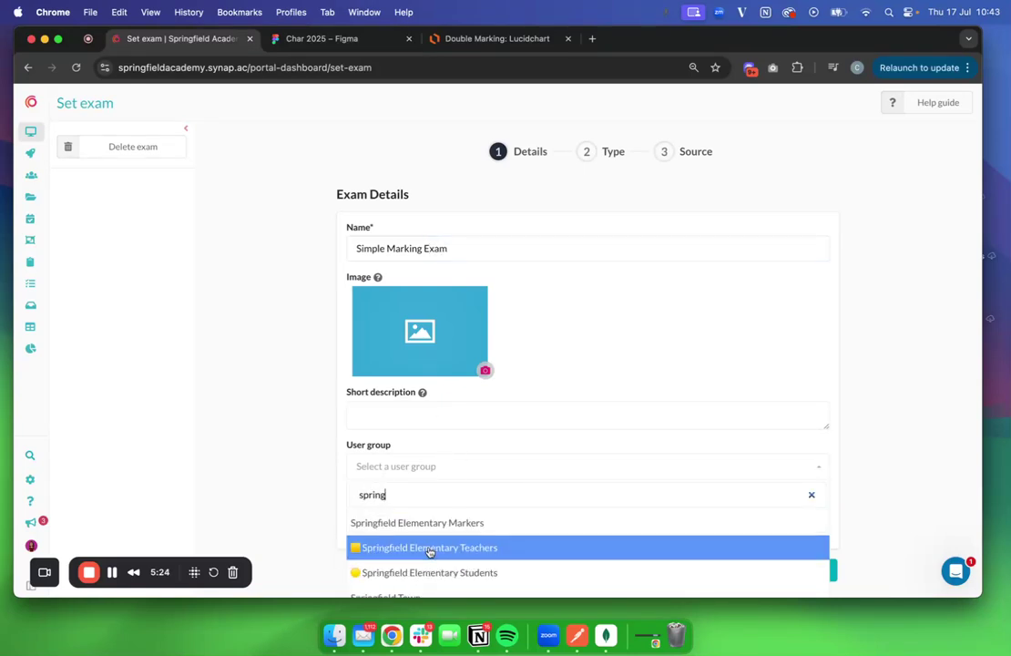
click(436, 572)
click(814, 570)
click(512, 271)
click(809, 396)
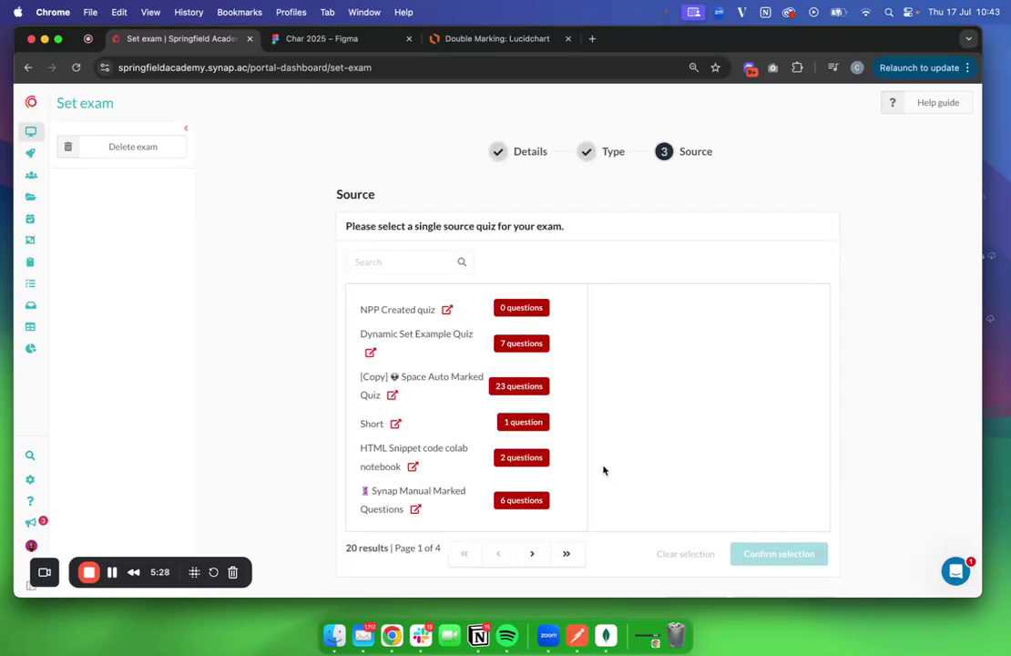
Set English Essay Exam as the single source quiz, confirm it and finalise setup
click(393, 256)
text(Essay)
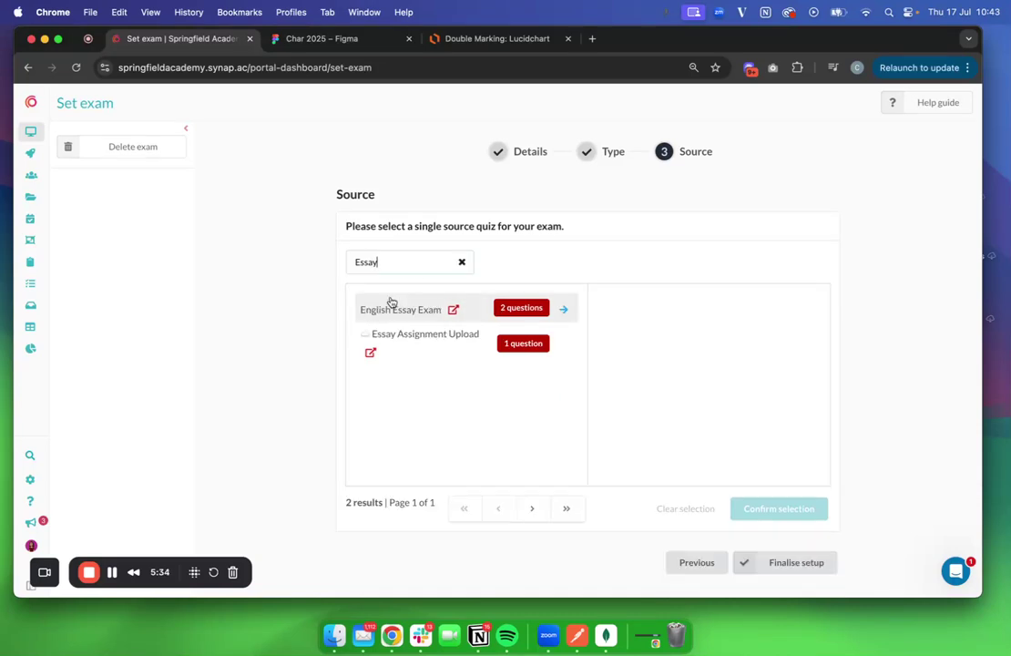
click(397, 306)
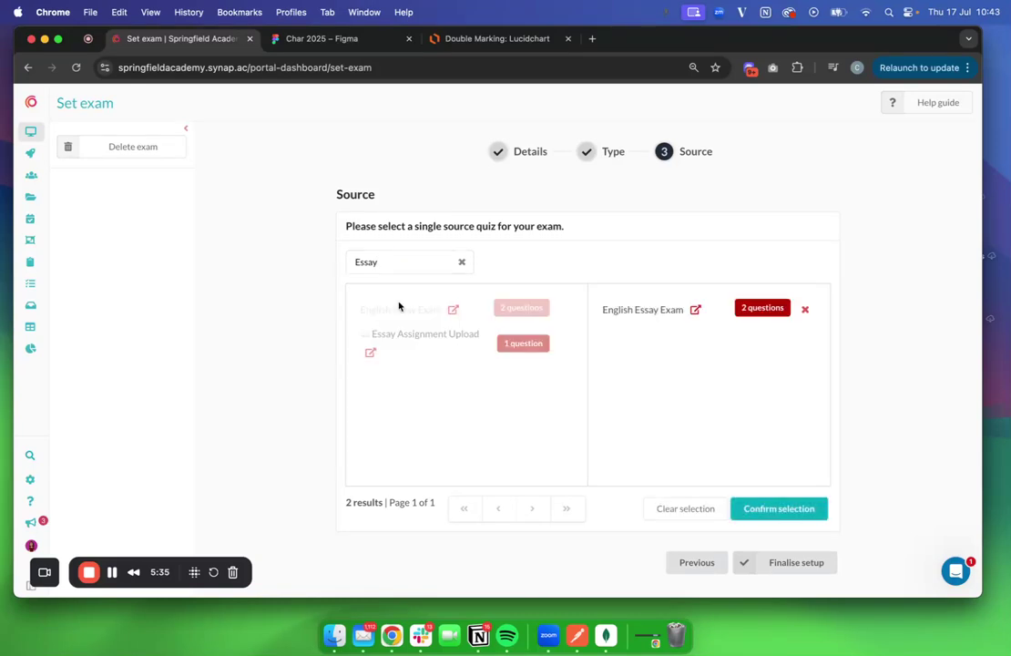
click(816, 509)
click(777, 380)
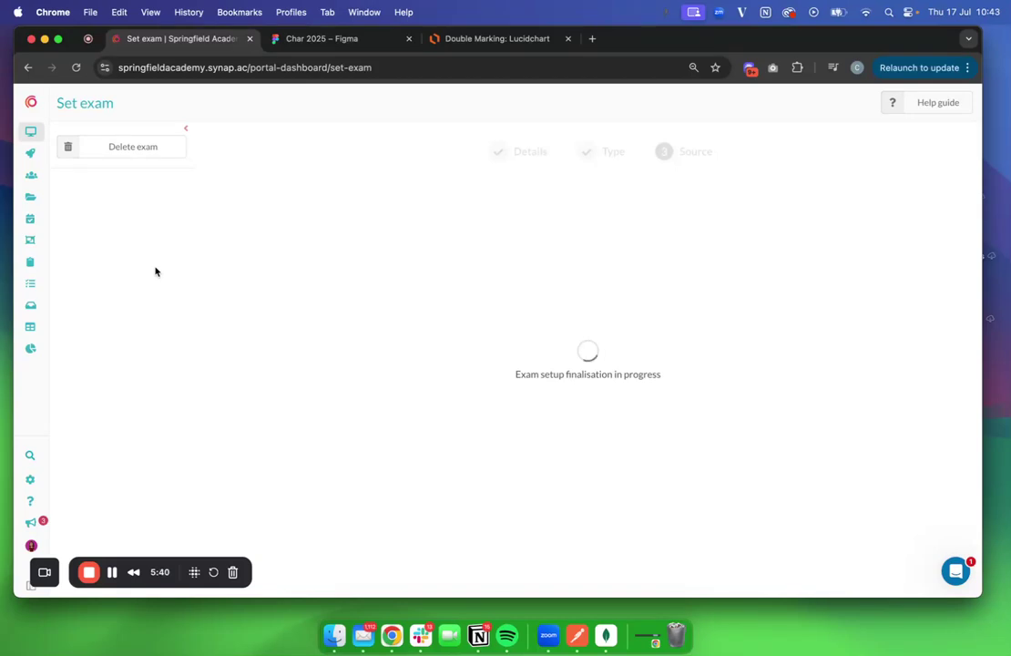
scroll(109, 343, down, 5)
scroll(110, 341, down, 5)
Enable double marking with a minimum of 2 provisional markers per attempt
click(107, 318)
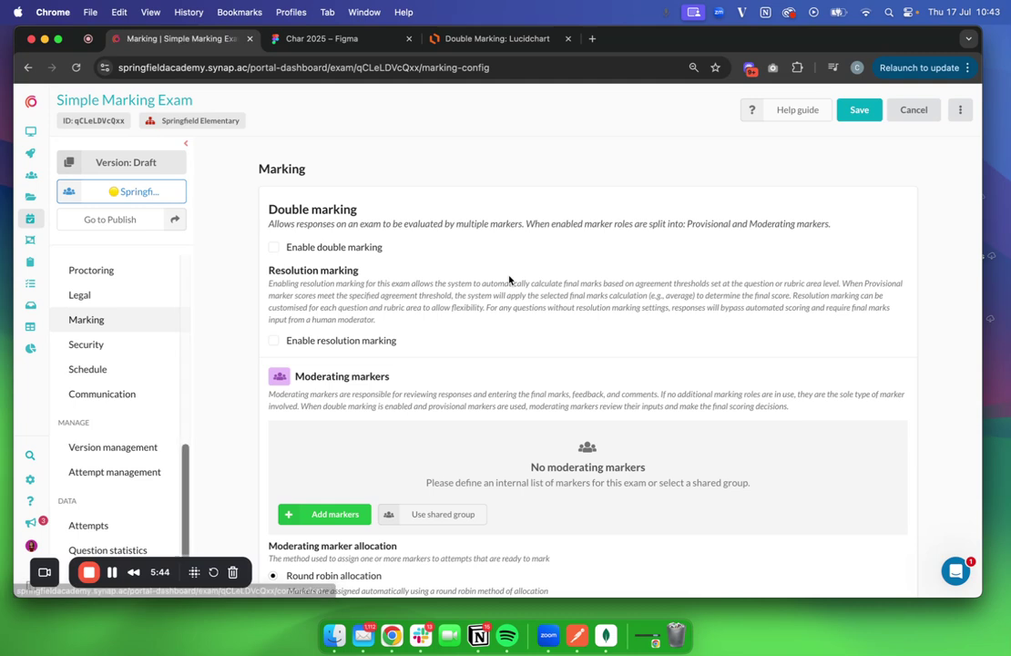
click(274, 248)
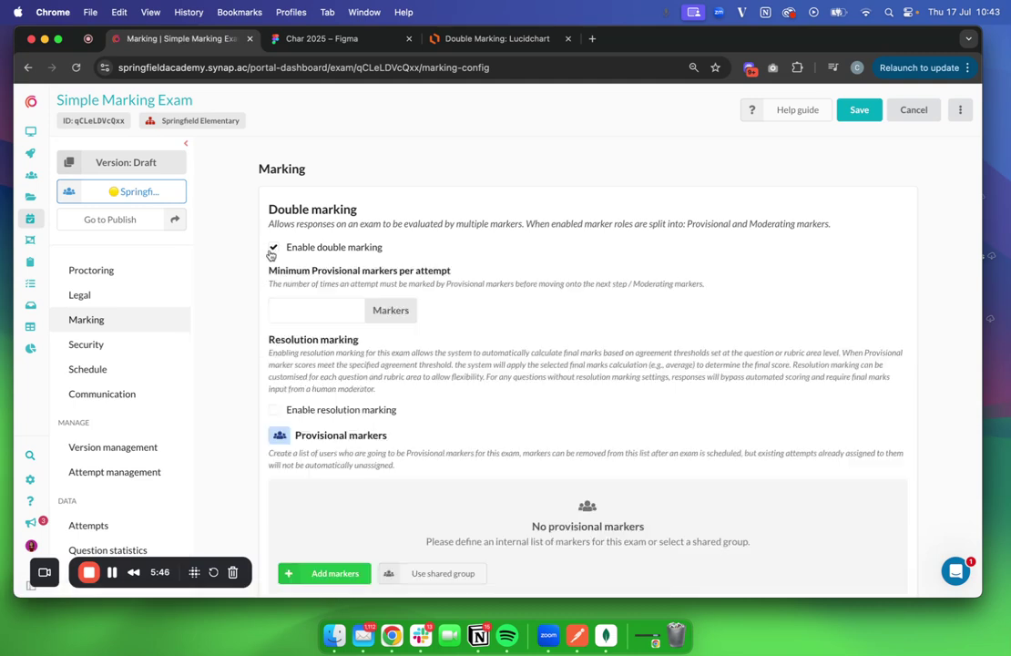
click(308, 311)
text(2)
scroll(446, 367, down, 3)
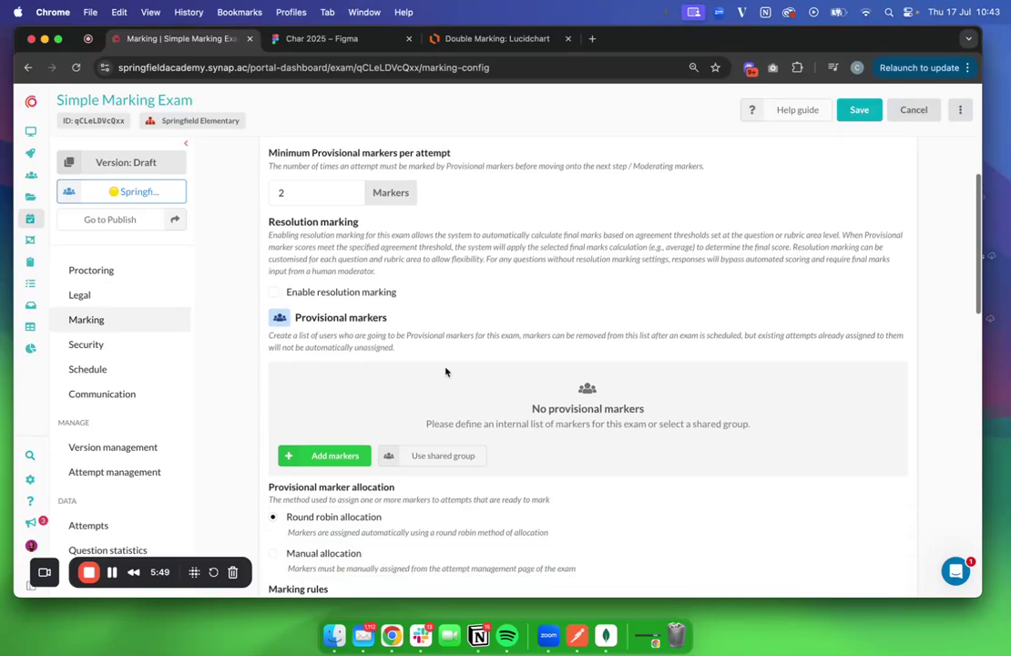
Add two users as provisional markers to the exam's internal list
click(329, 450)
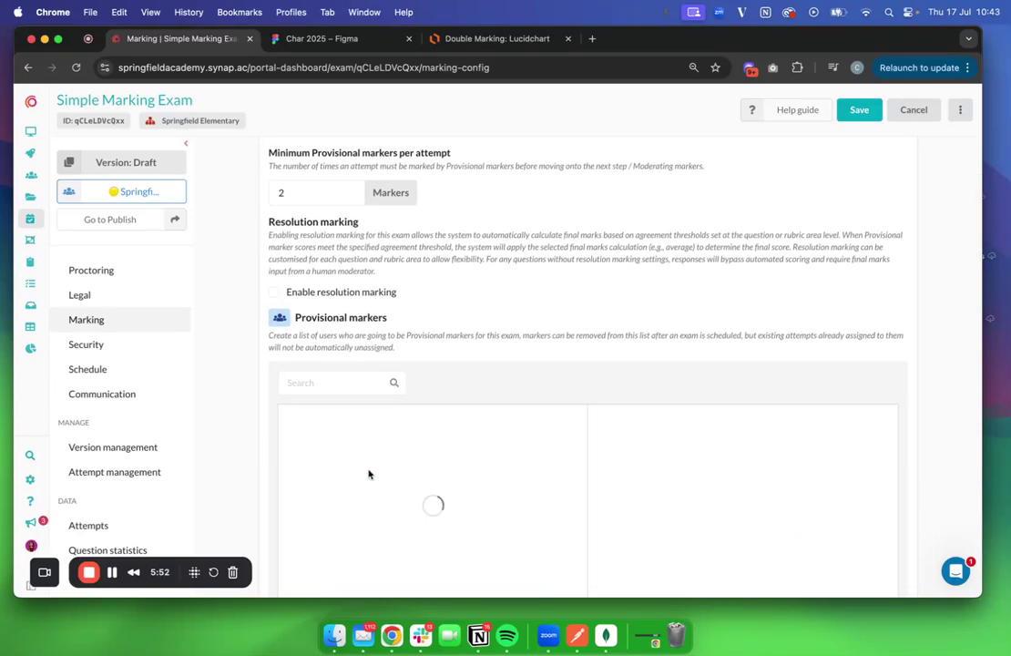
scroll(482, 327, down, 3)
click(499, 360)
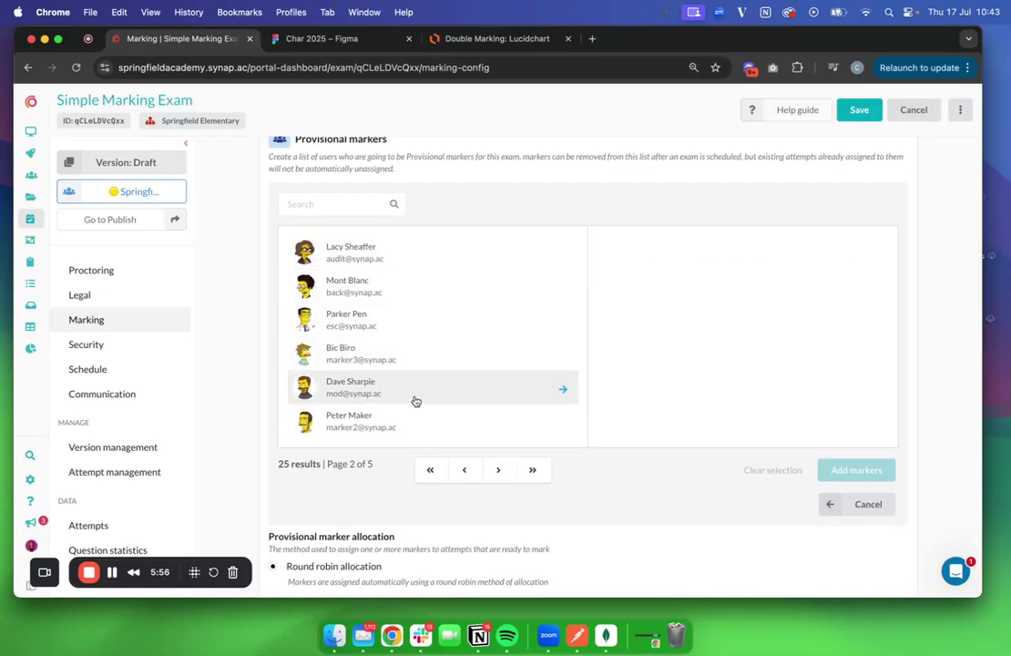
click(413, 414)
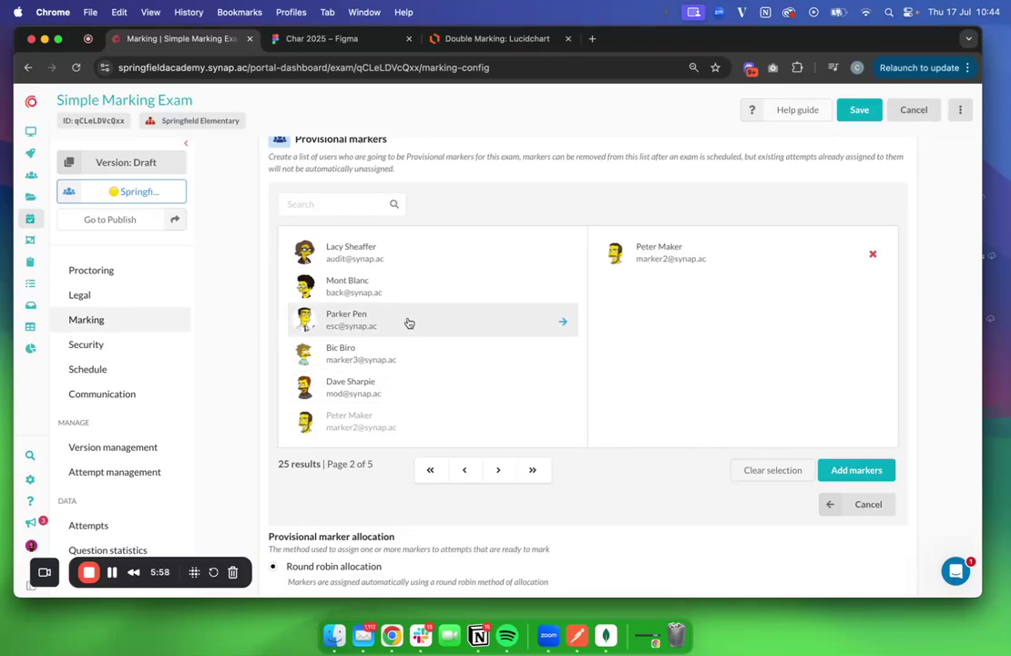
click(429, 353)
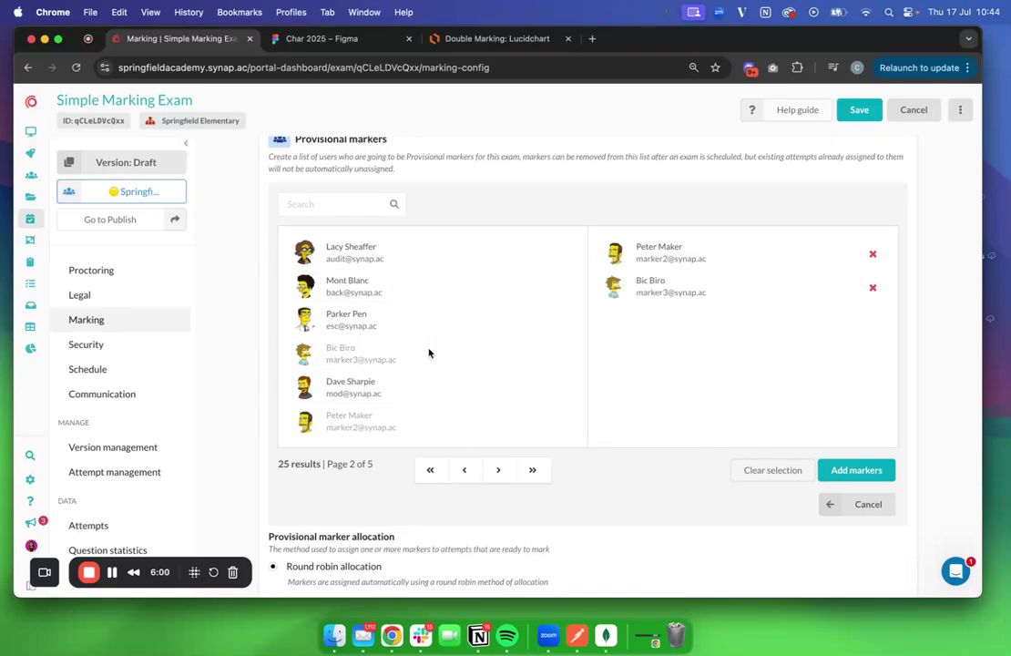
click(881, 467)
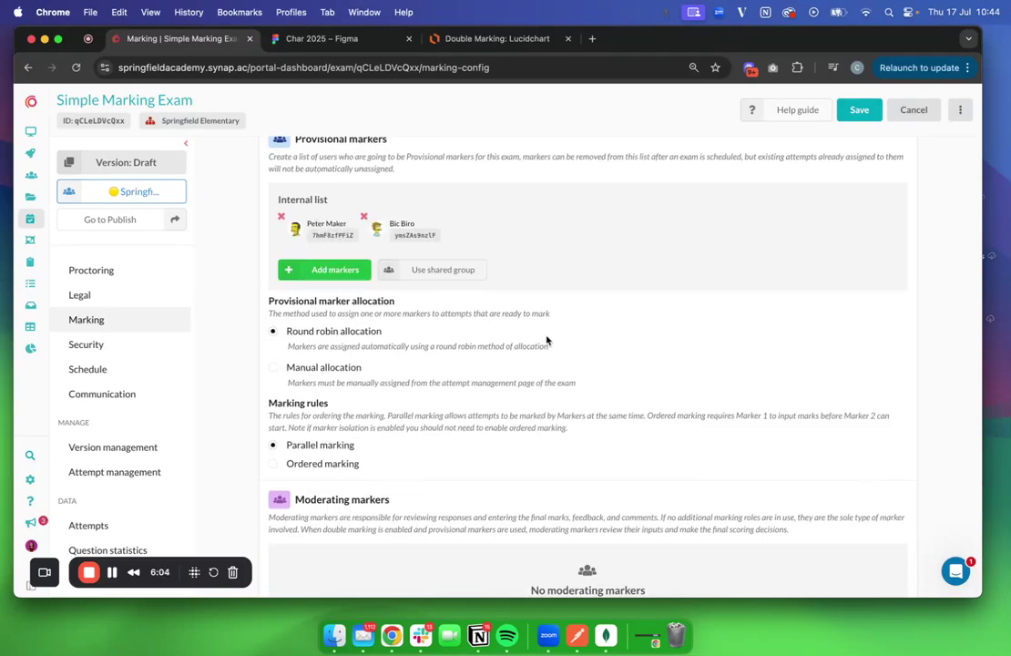
scroll(583, 273, up, 2)
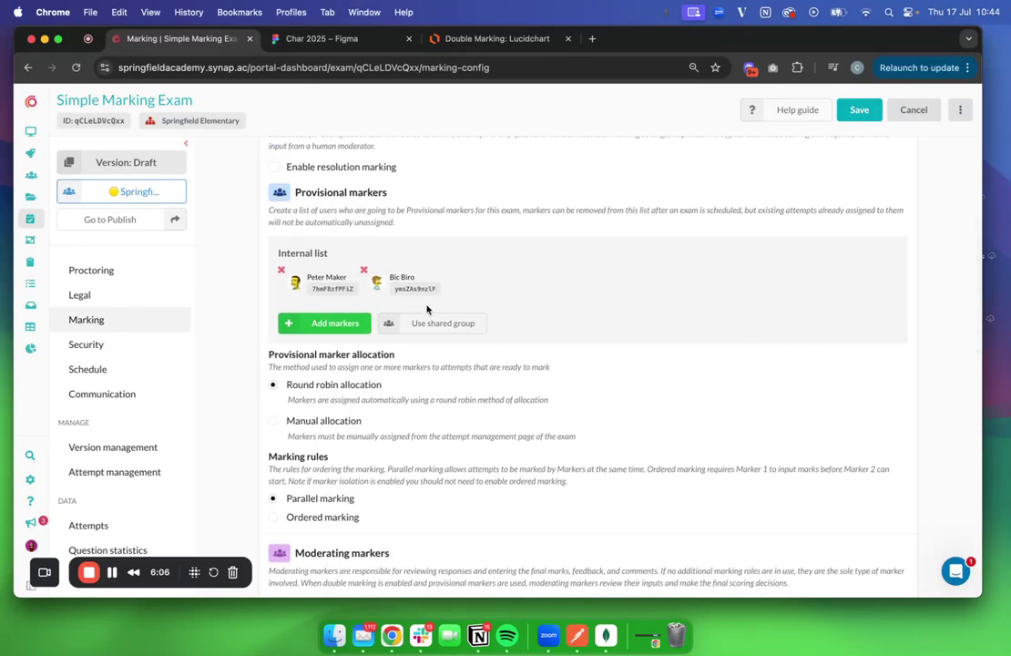
scroll(446, 306, up, 2)
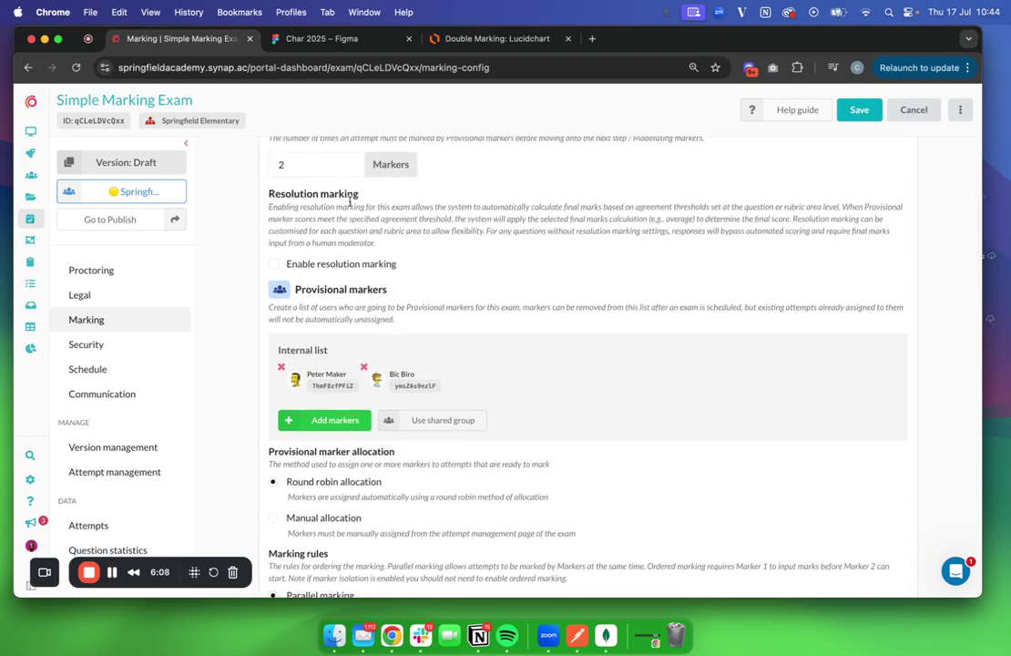
scroll(316, 466, down, 2)
scroll(316, 467, up, 3)
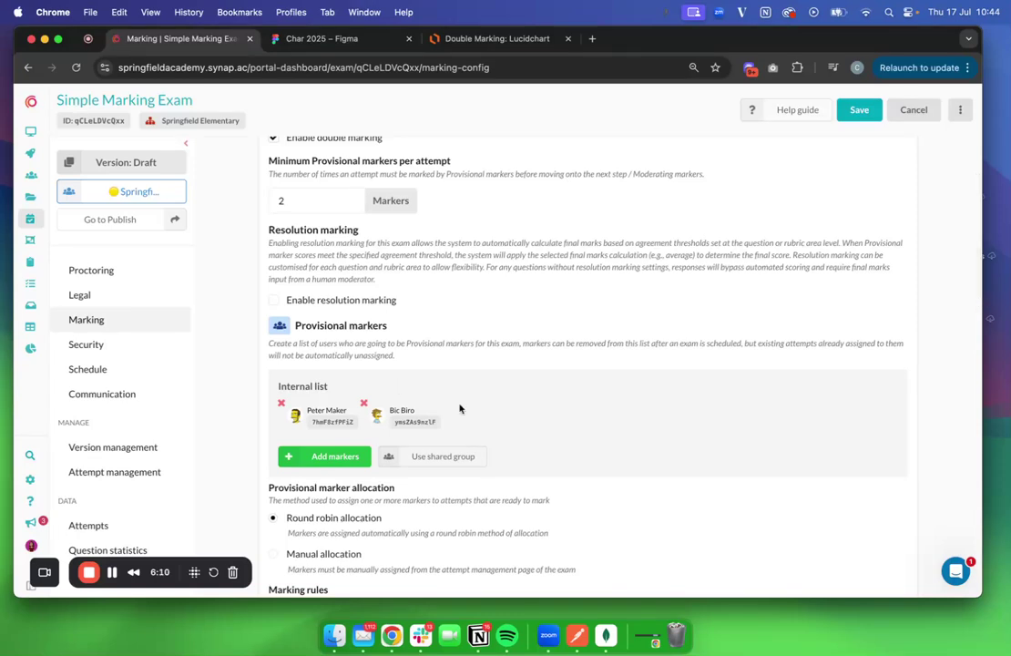
scroll(465, 391, down, 9)
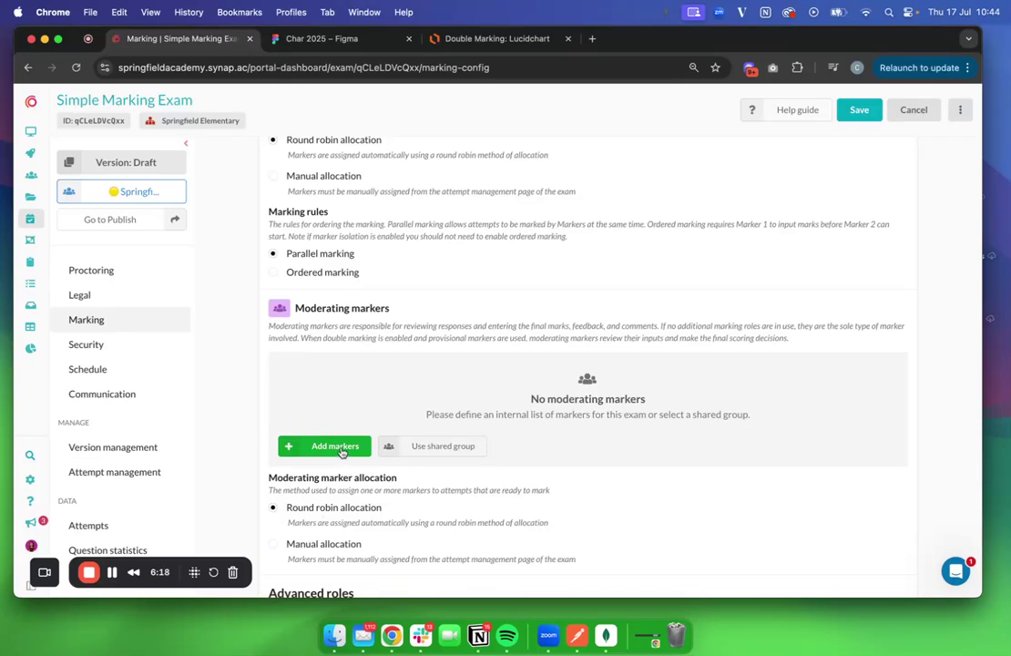
Add one user from the list to the exam's moderating internal list
scroll(341, 454, down, 1)
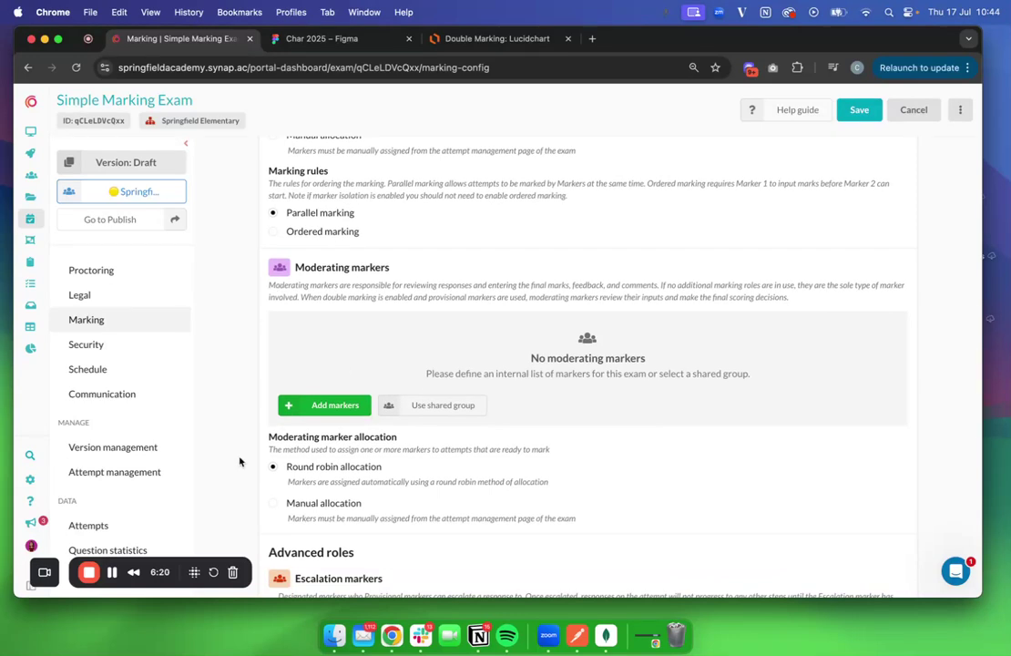
click(296, 407)
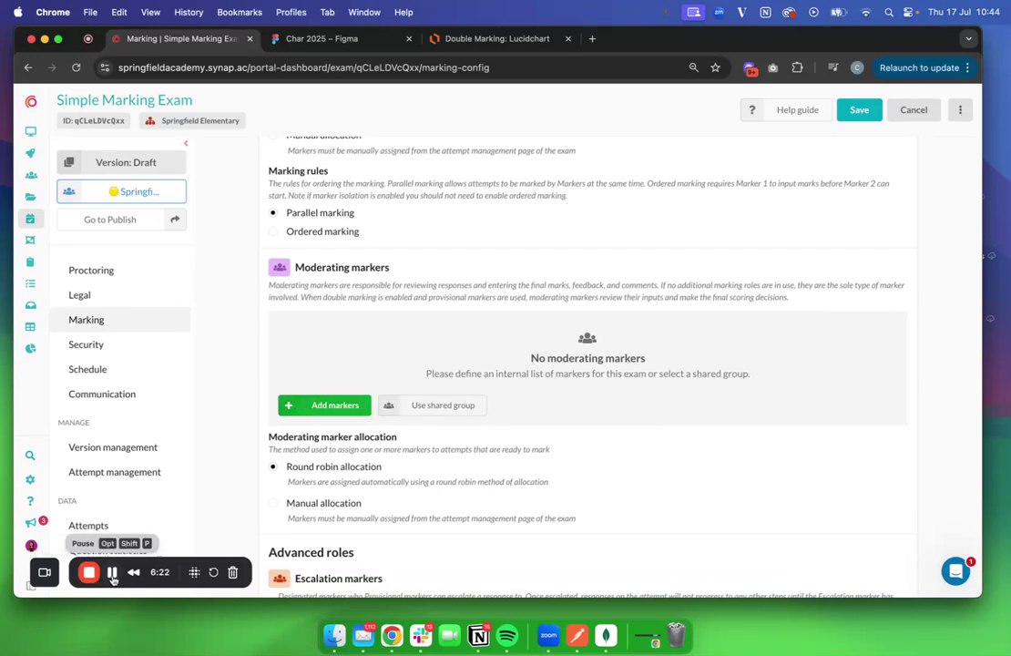
click(371, 495)
click(841, 540)
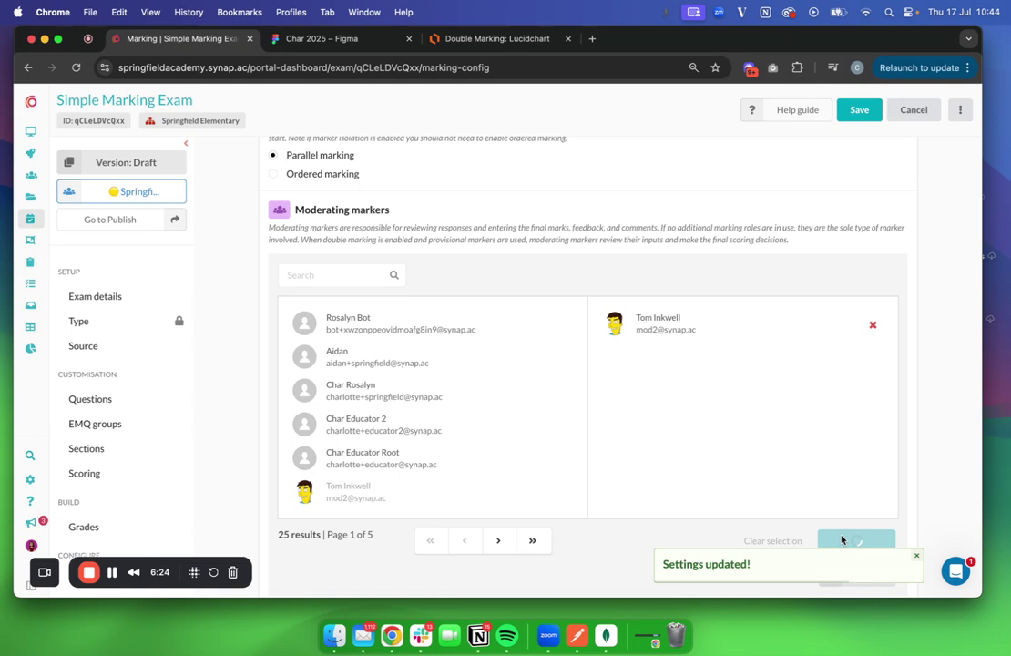
scroll(594, 400, up, 3)
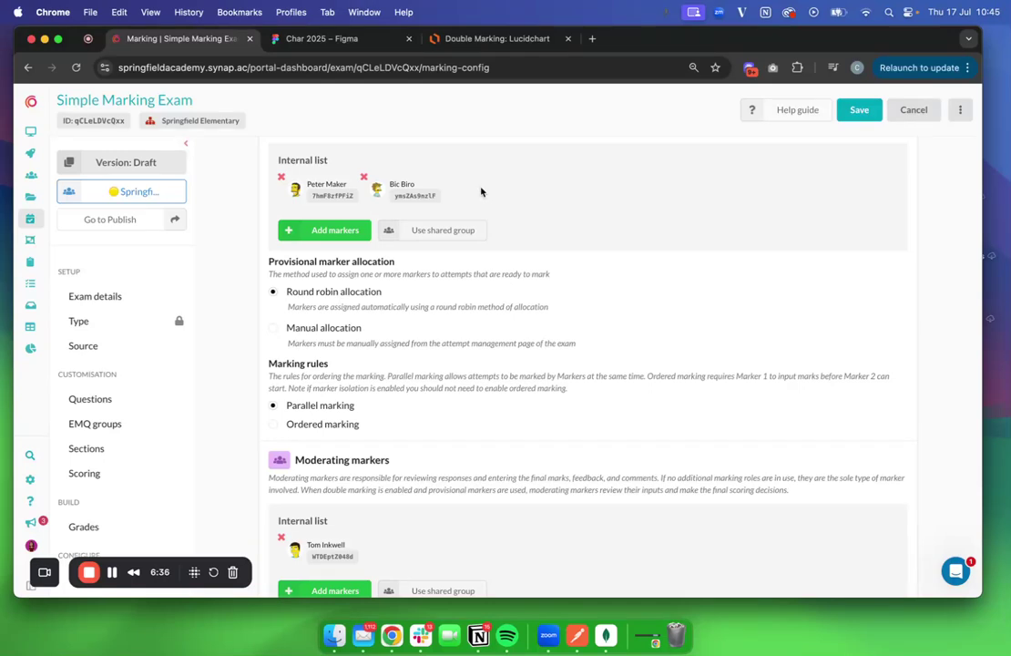
Turn on blind-marking concealment so provisional markers cannot see marker identities
scroll(481, 191, down, 5)
scroll(483, 193, up, 1)
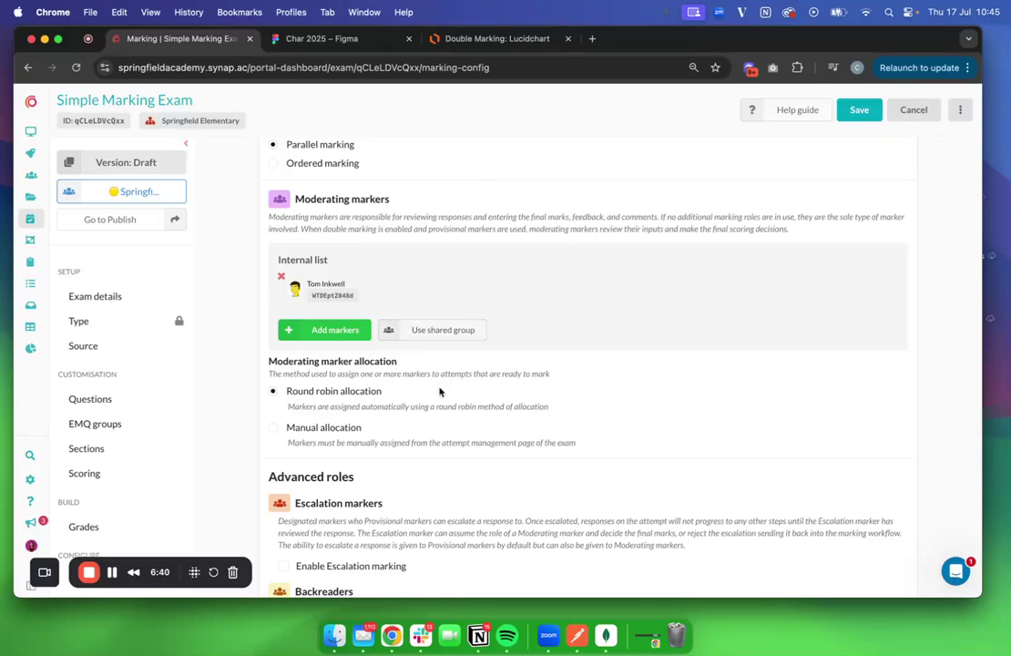
scroll(441, 390, down, 3)
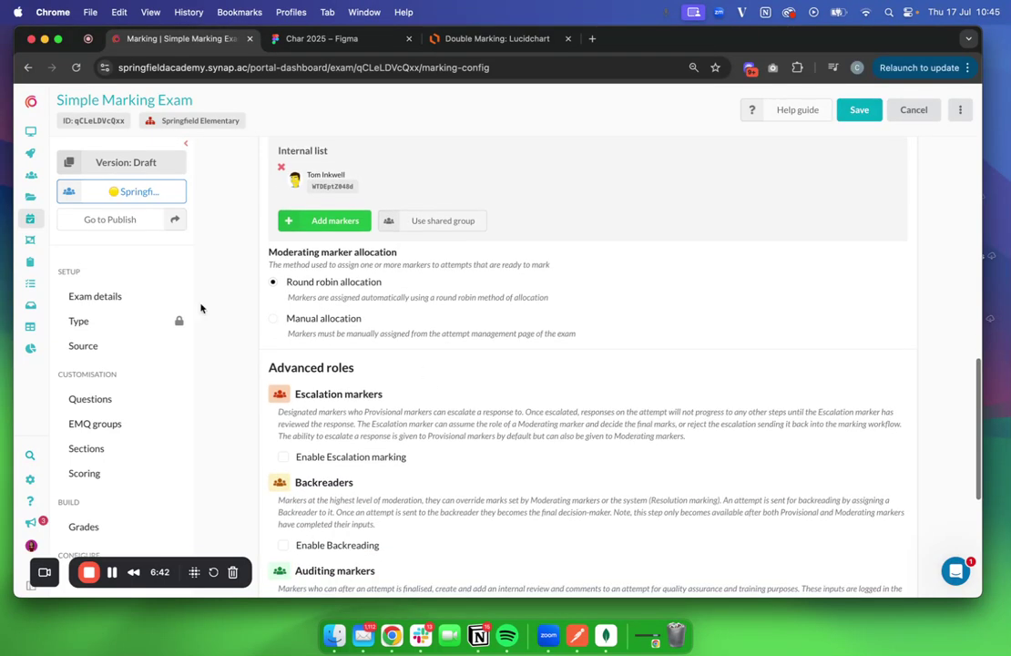
scroll(395, 412, down, 5)
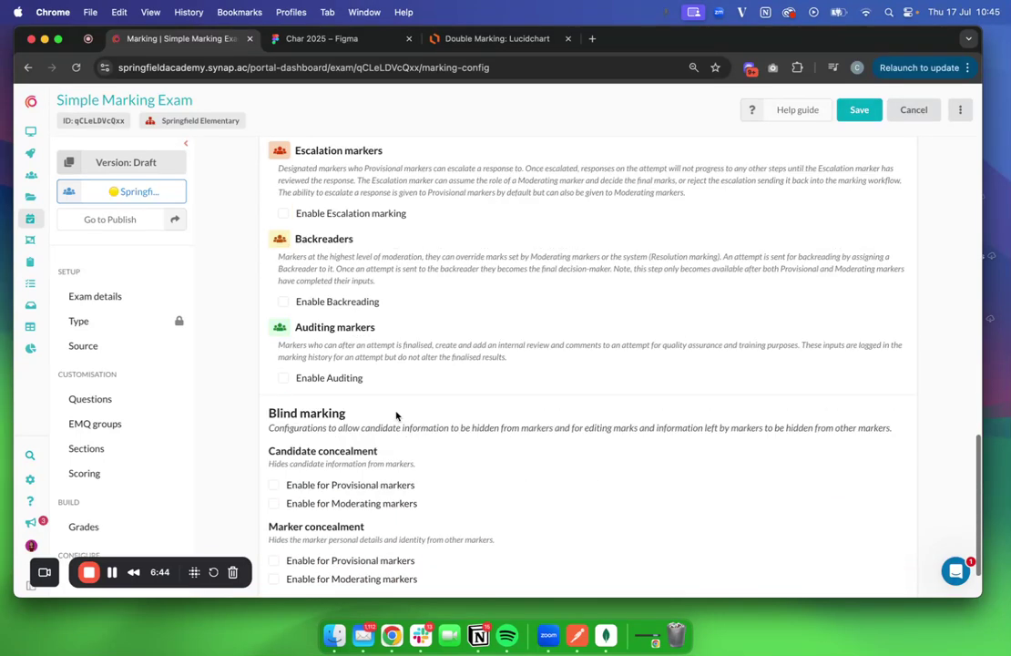
scroll(392, 453, down, 2)
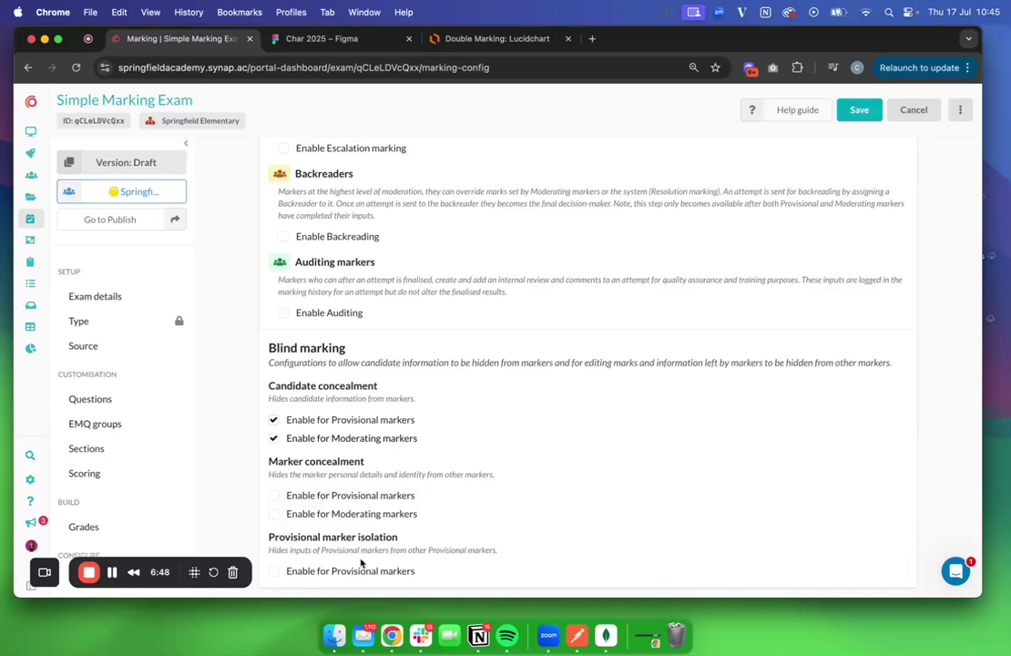
click(310, 496)
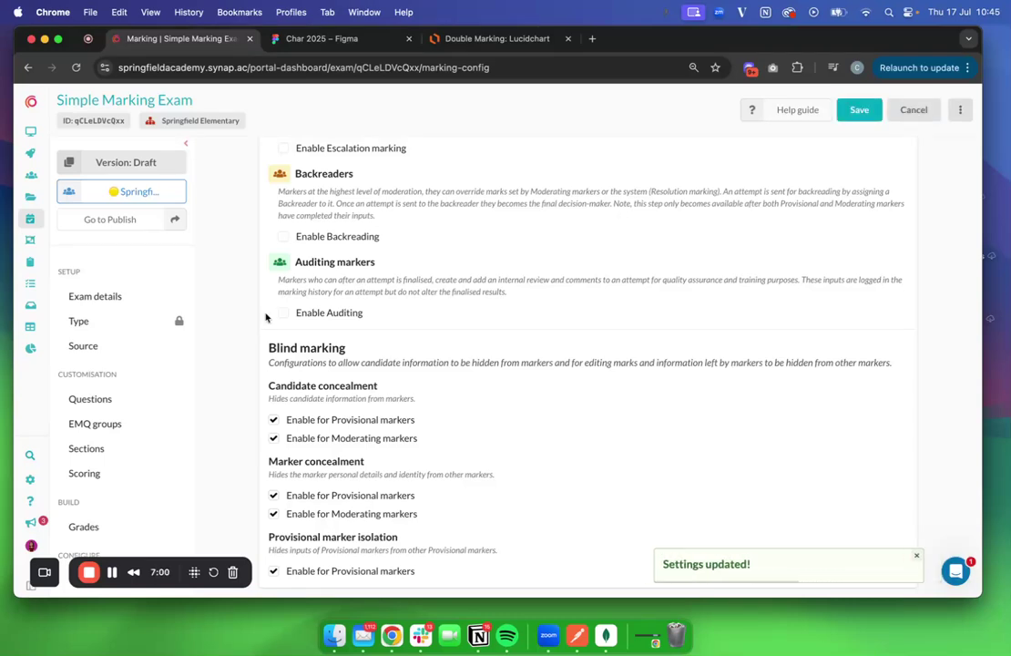
Open the exam's Schedule settings
scroll(102, 450, down, 5)
scroll(106, 464, down, 2)
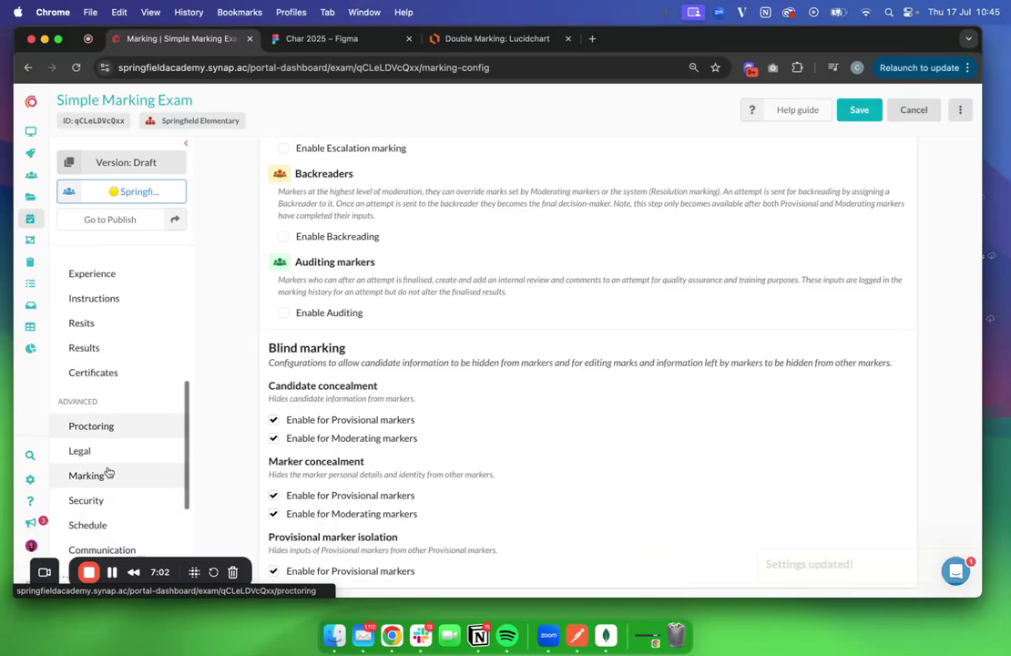
click(102, 525)
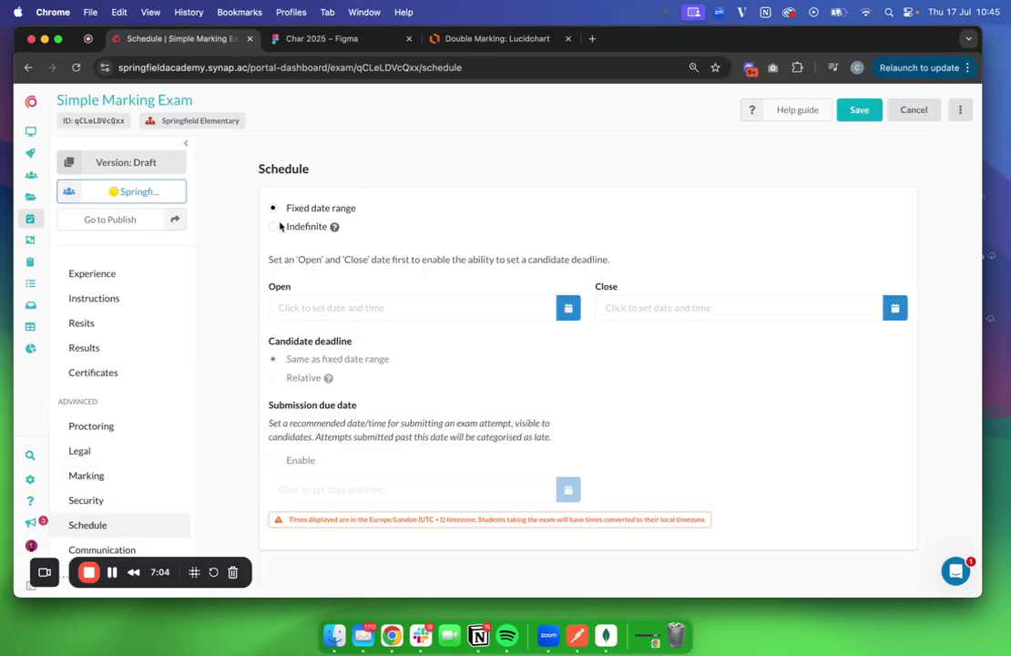
Save an indefinite schedule opening 17 July at 10:46 AM
click(275, 227)
click(316, 308)
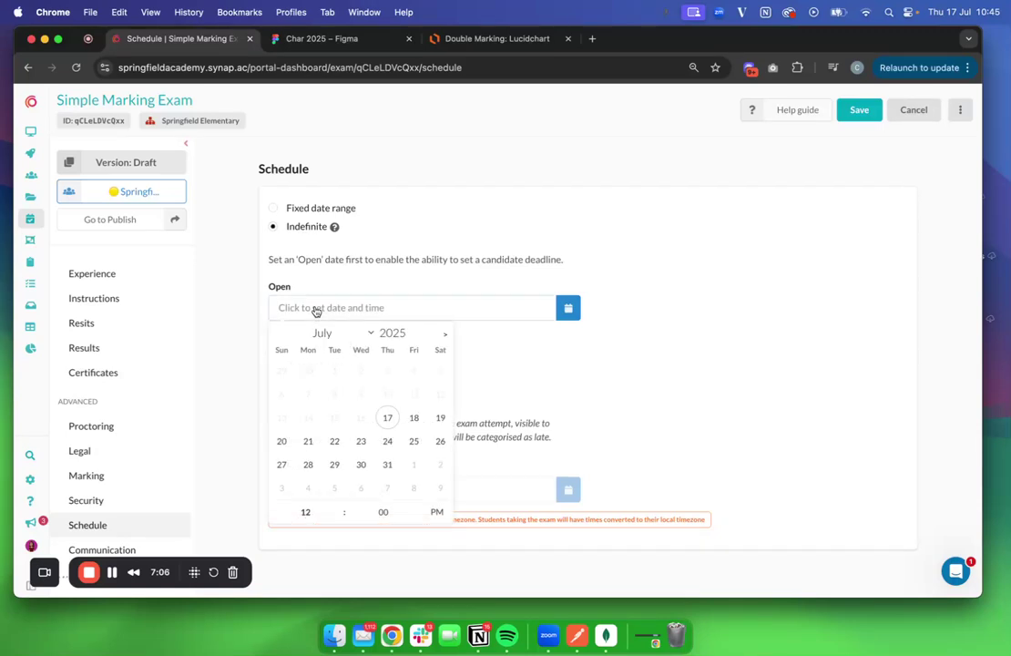
click(388, 417)
text(10)
click(437, 514)
click(378, 513)
text(46)
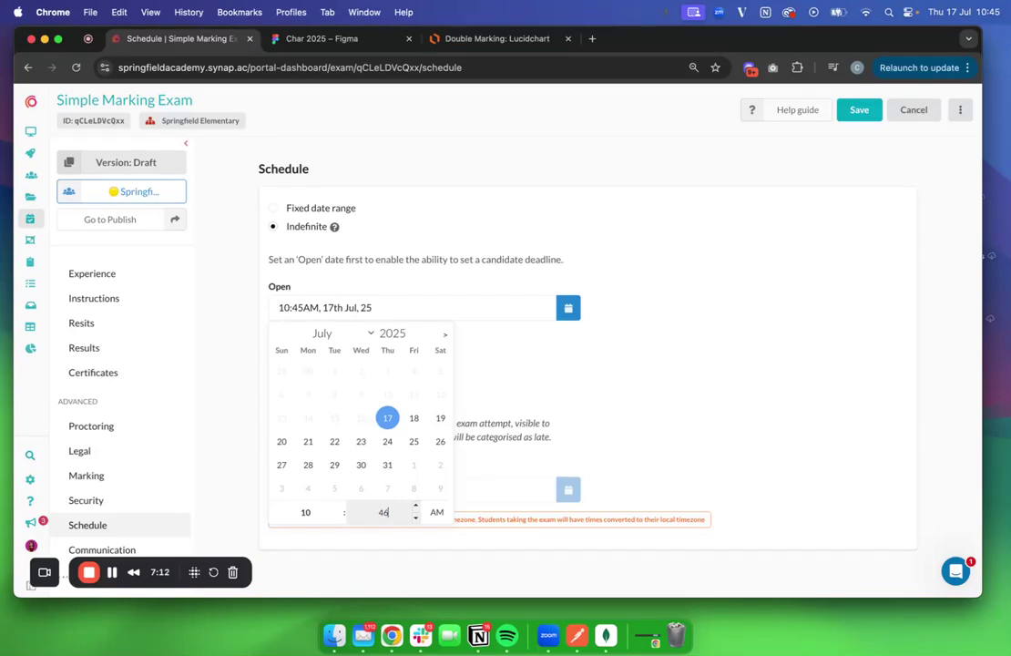
click(866, 112)
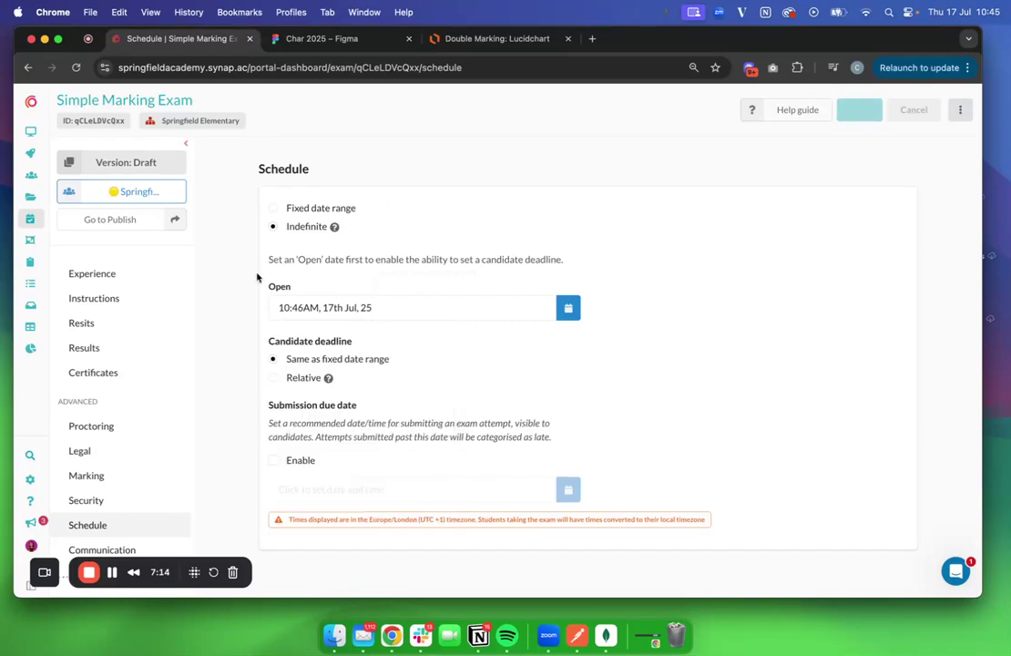
Go to the publish page, continuing past the unsaved changes warning
scroll(137, 310, up, 5)
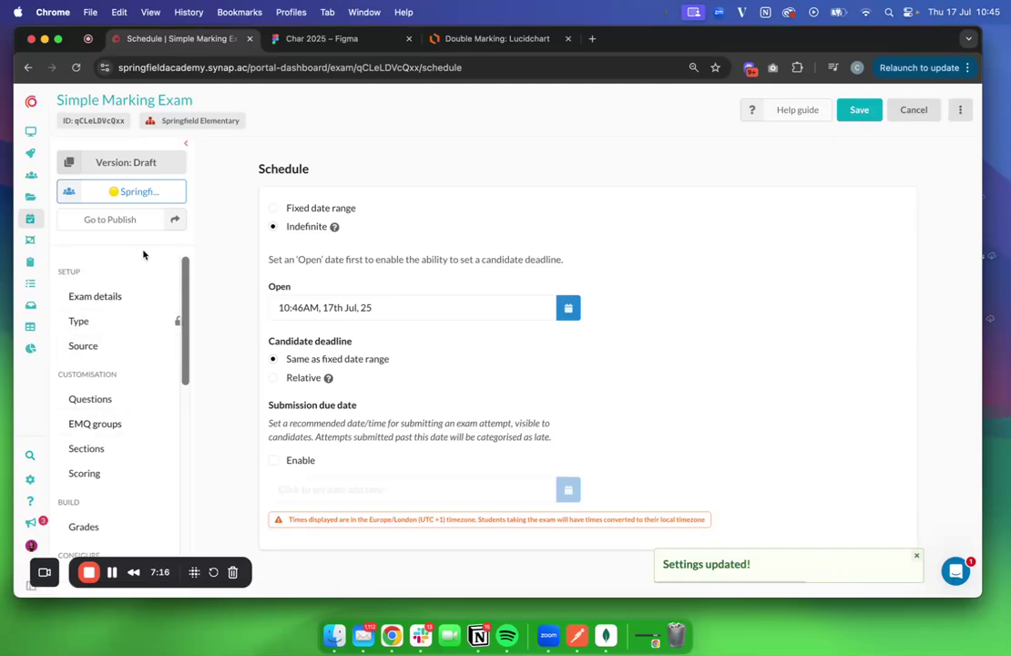
click(109, 219)
click(446, 182)
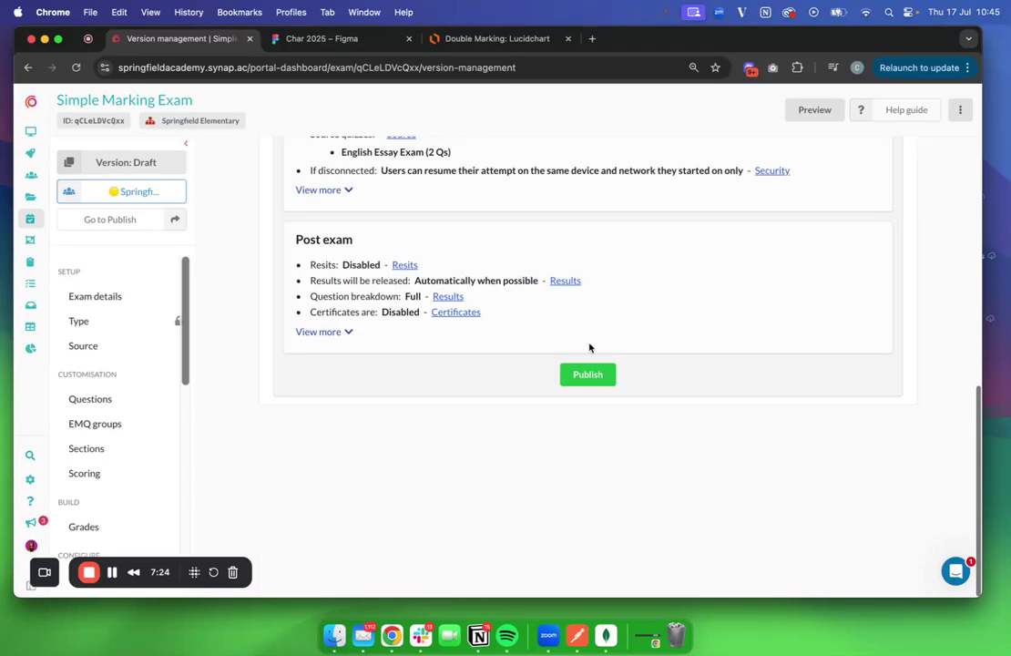
Publish the Simple Marking Exam as Version 1
click(588, 378)
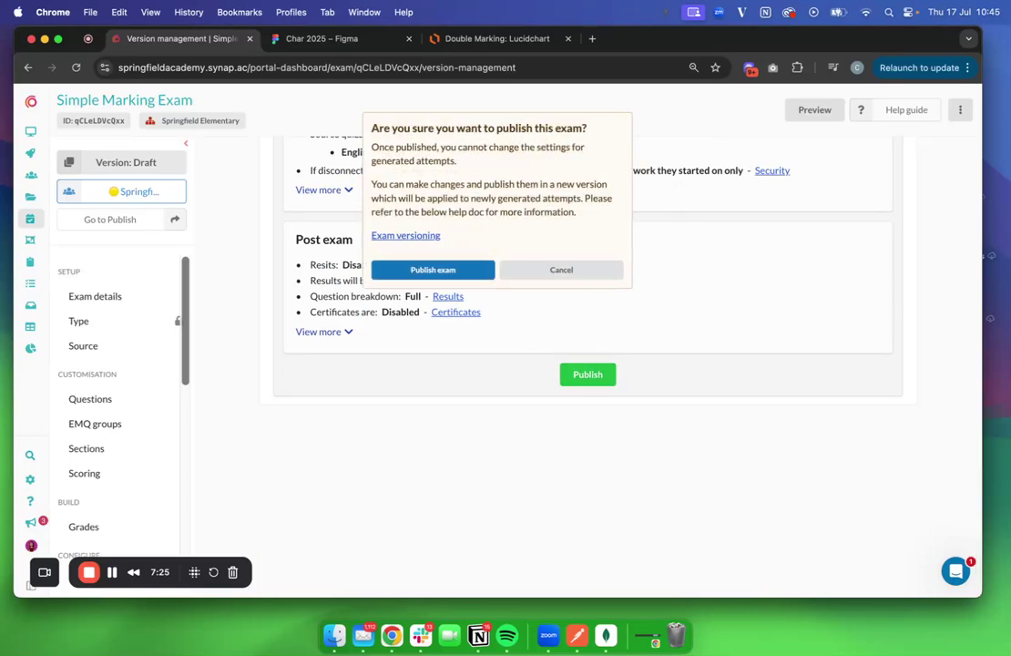
click(442, 270)
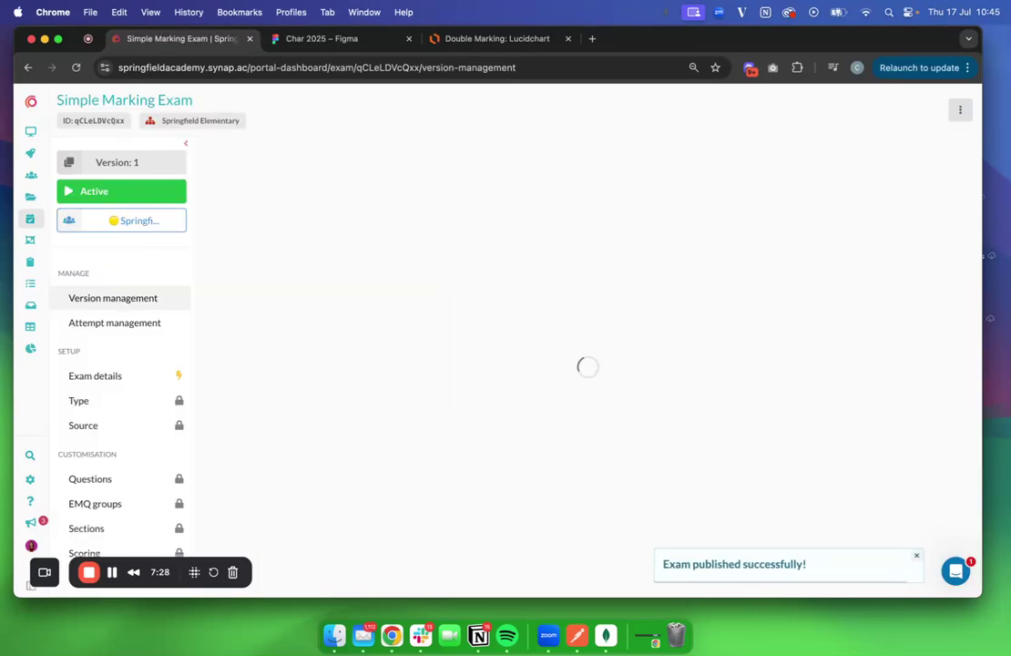
scroll(346, 407, down, 5)
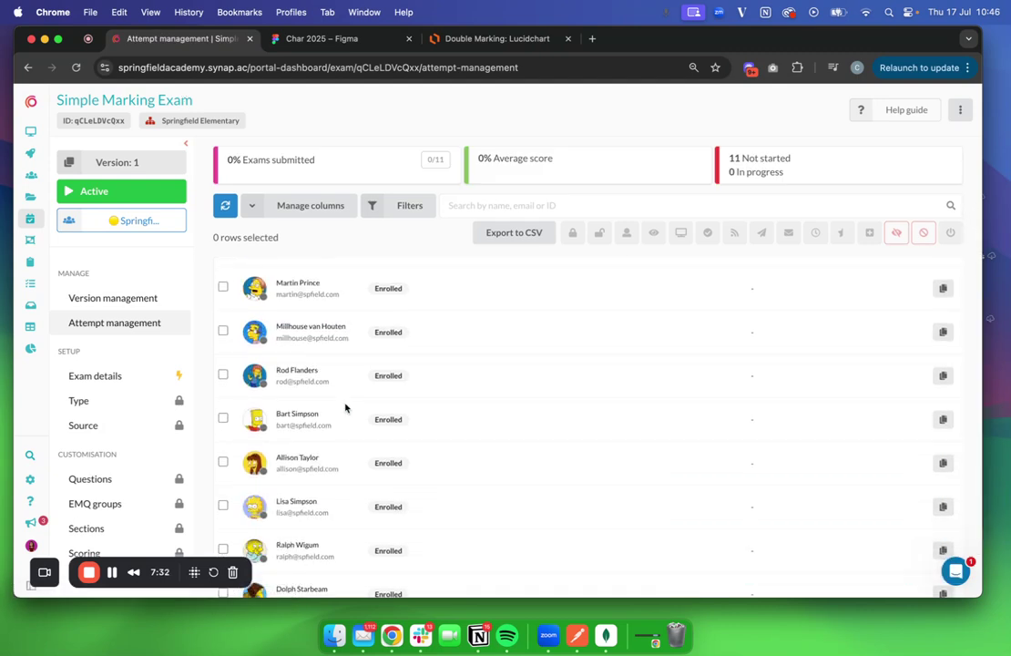
Open the Springfield Elementary student portal in a new private window
key(super+shift+n)
text(elem)
key(Return)
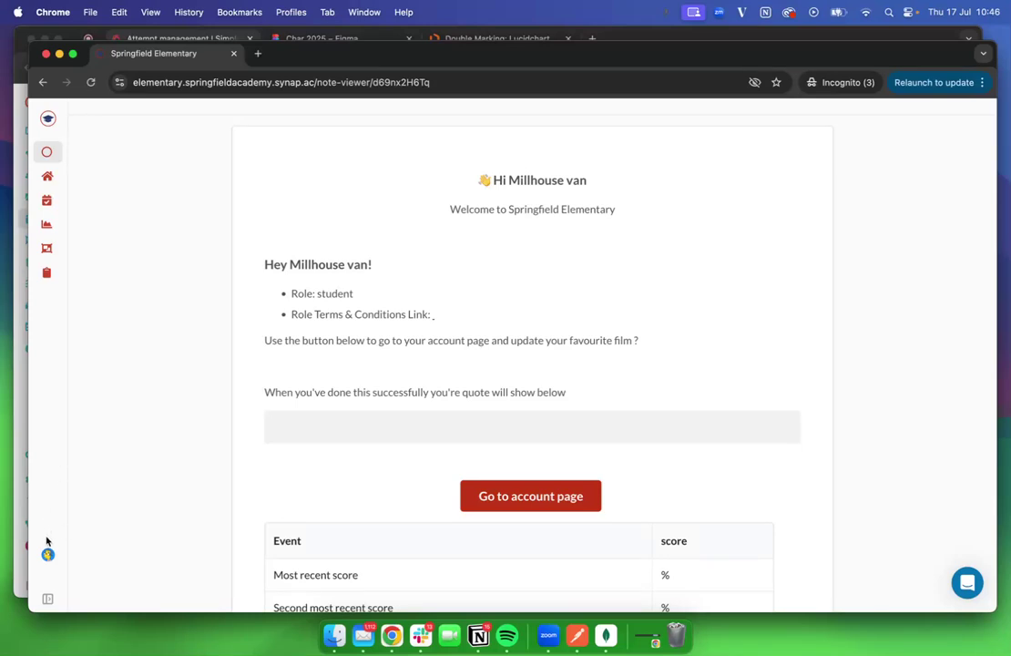
Start the Simple Marking Exam from the student's Exams list
click(46, 201)
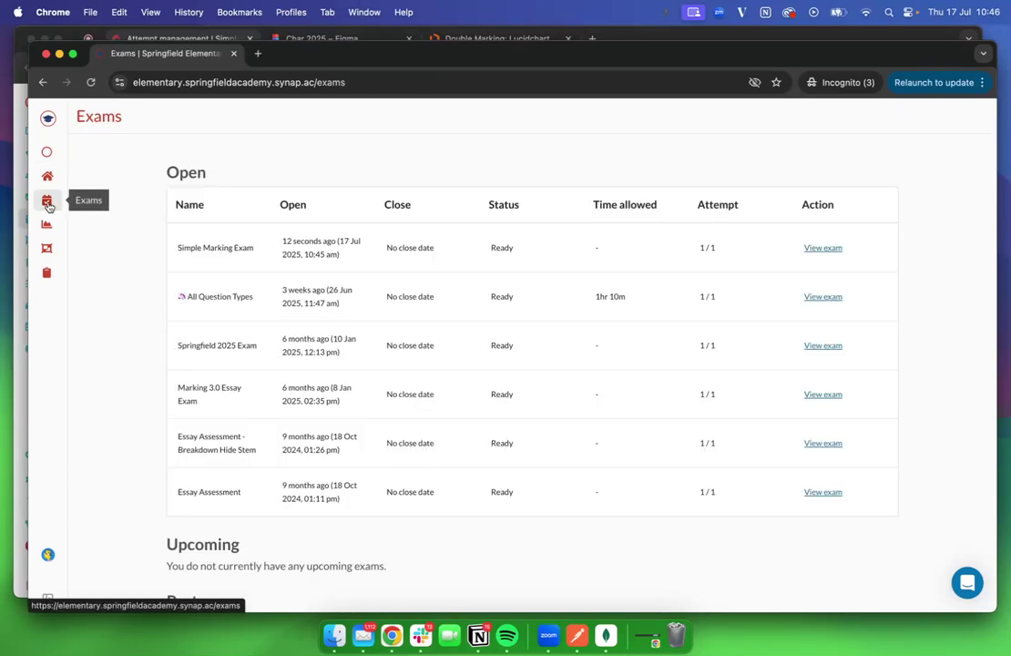
click(822, 251)
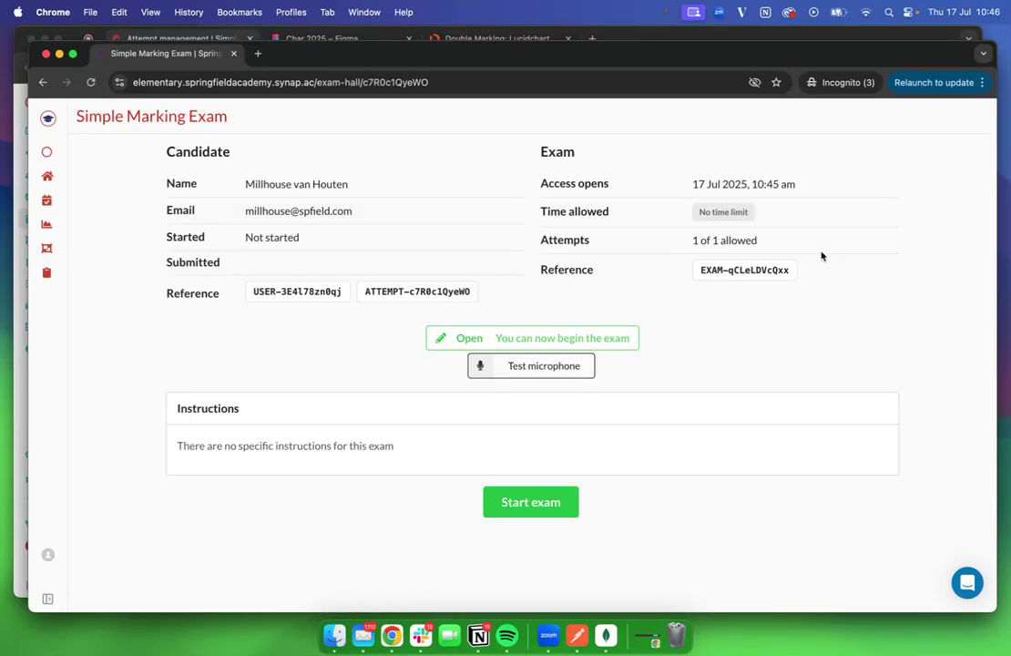
click(527, 504)
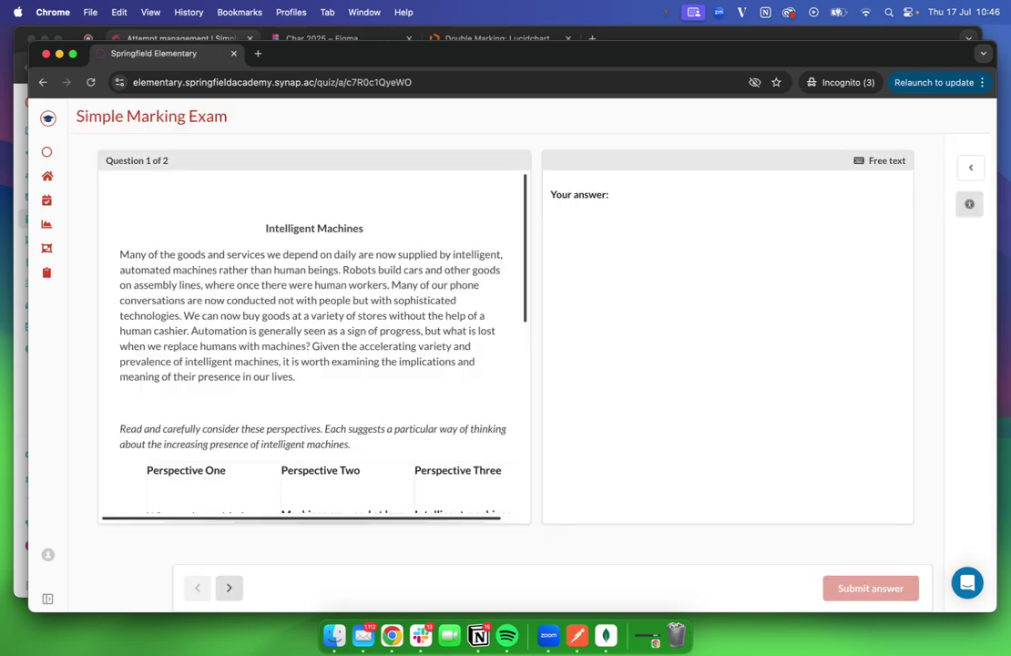
key(ctrl+Up)
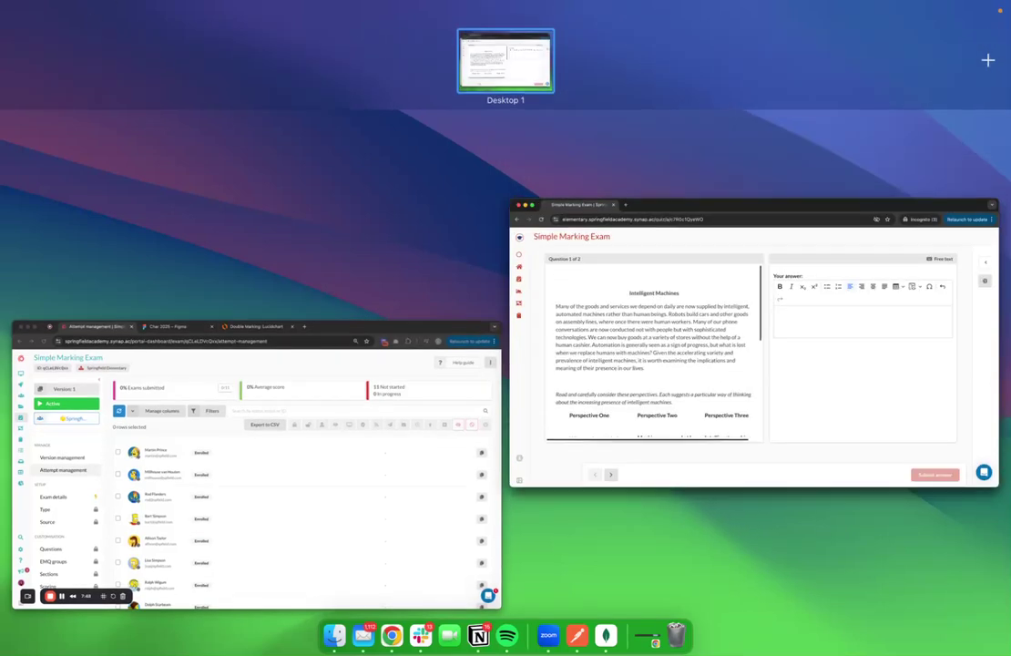
key(ctrl+Up)
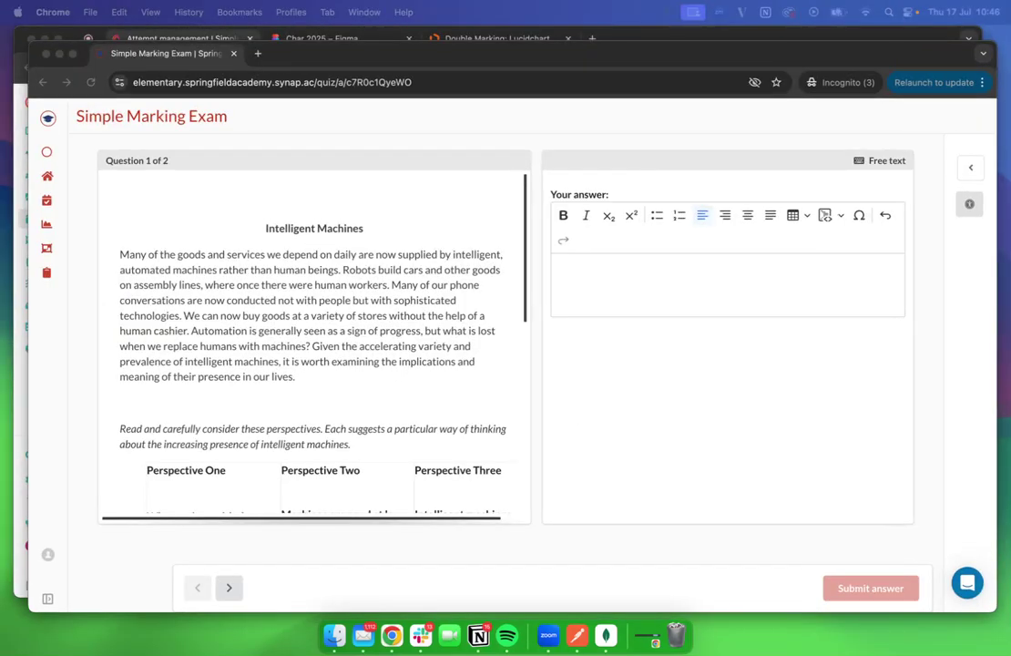
Paste the prepared paragraph as question 1's answer and submit it
click(592, 293)
text(P restriction will mean that candidates can only enter the exam if they are accessing from a particular location that you have specified. This can be helpful if, for example you are running a test in a physical test centre, or if you need to ensure that your exam cannot be accessed in certain countries/regions.)
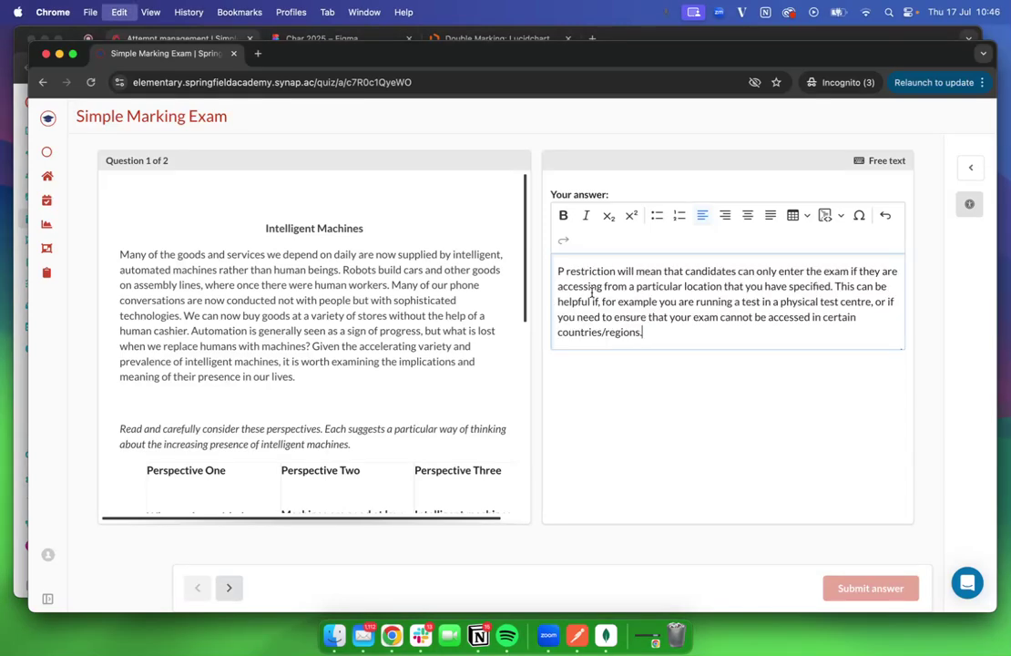
click(867, 591)
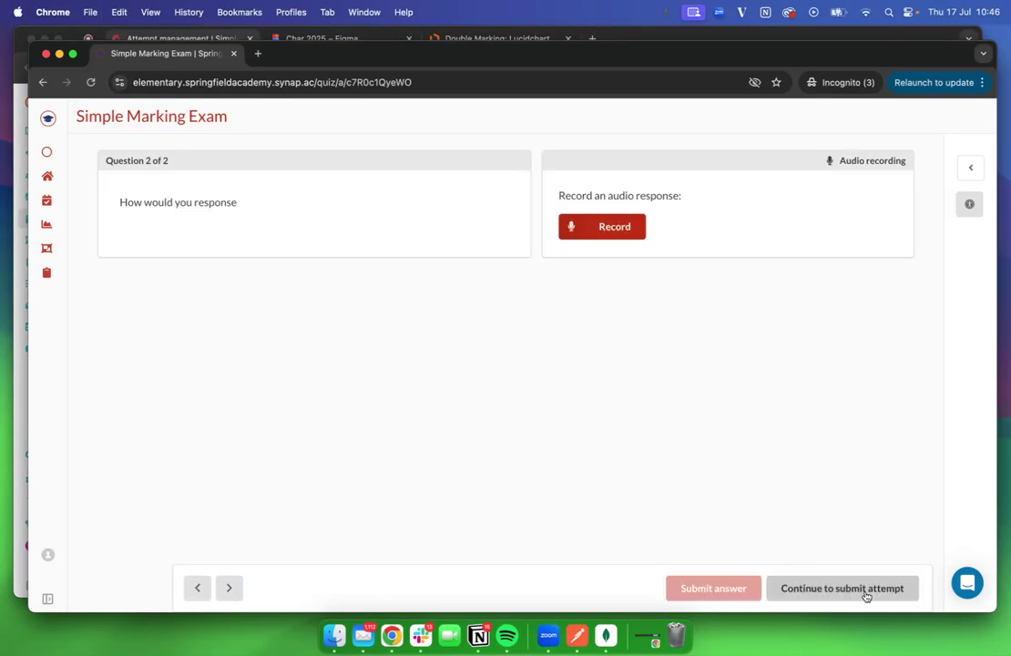
Record a 3-second audio answer for question 2, allowing microphone access
click(640, 229)
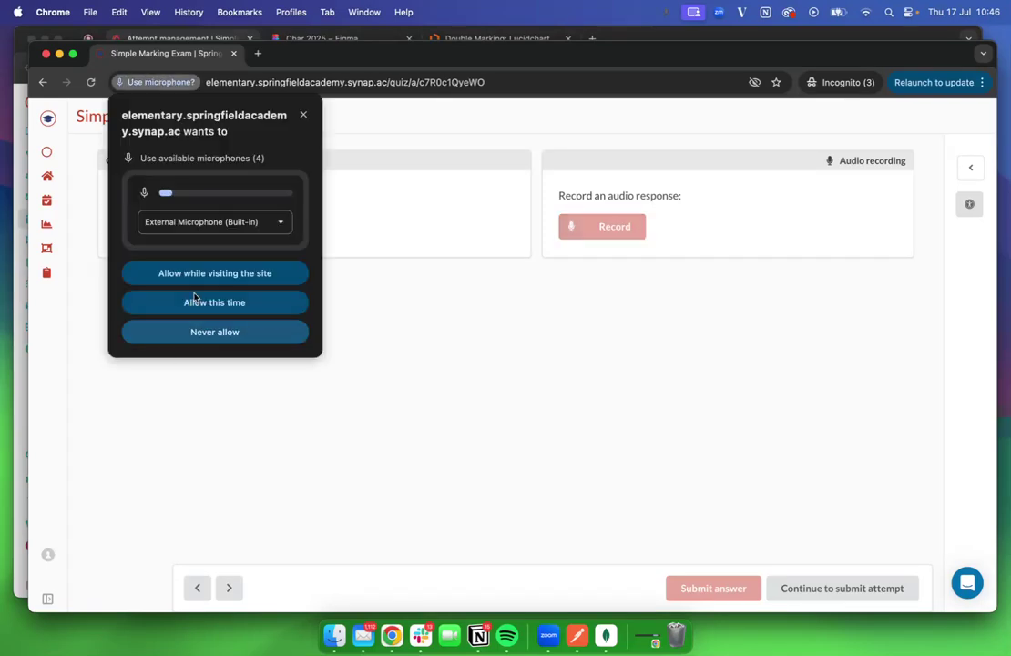
click(197, 303)
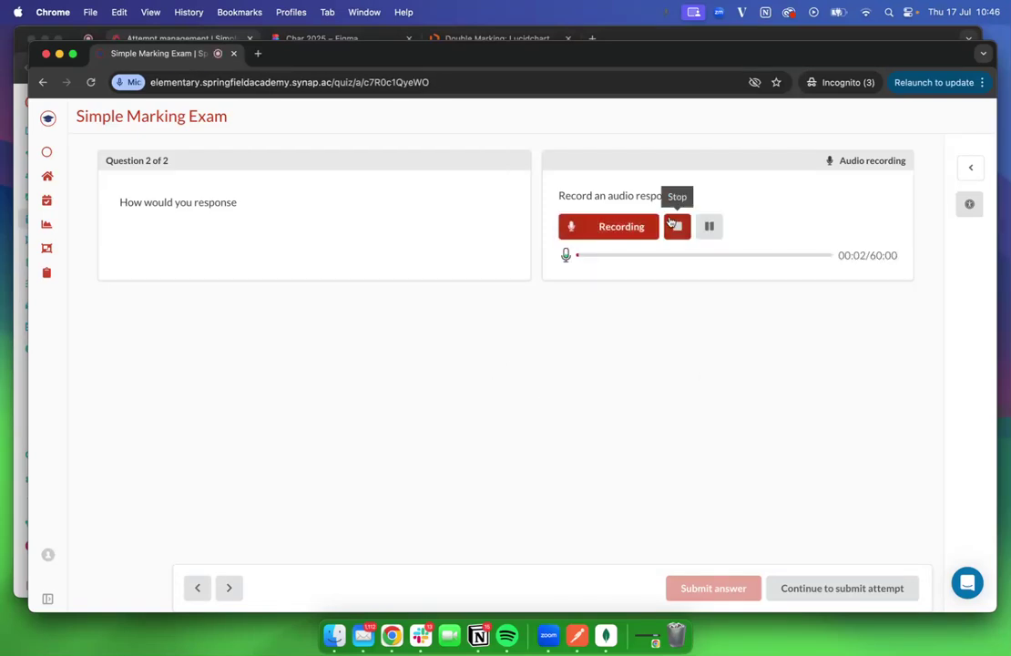
click(677, 228)
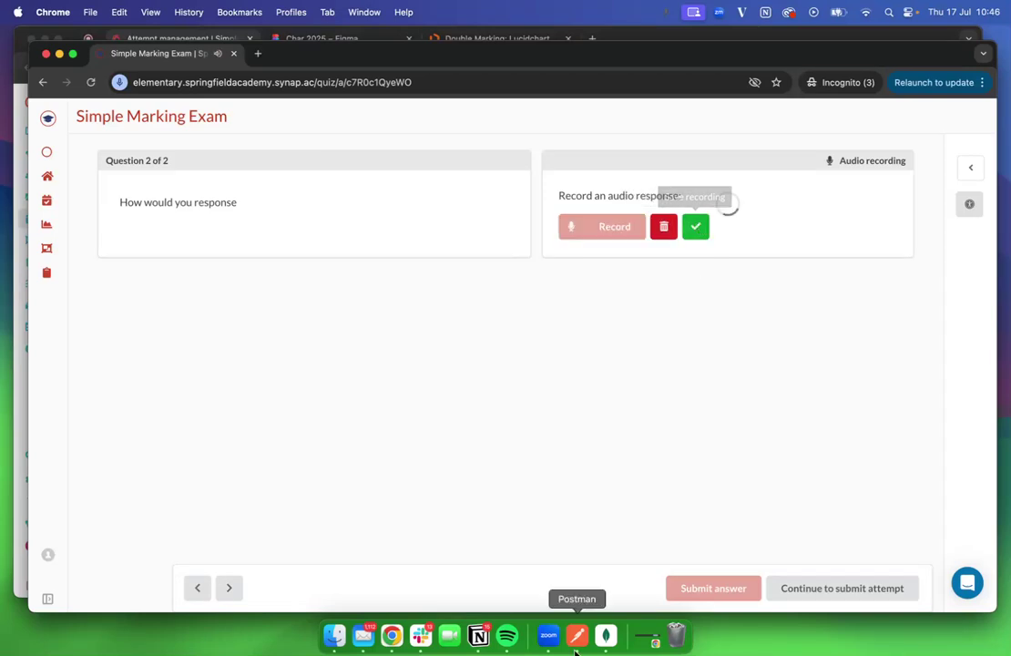
Submit the whole exam attempt, then switch to the admin window
click(814, 590)
click(542, 398)
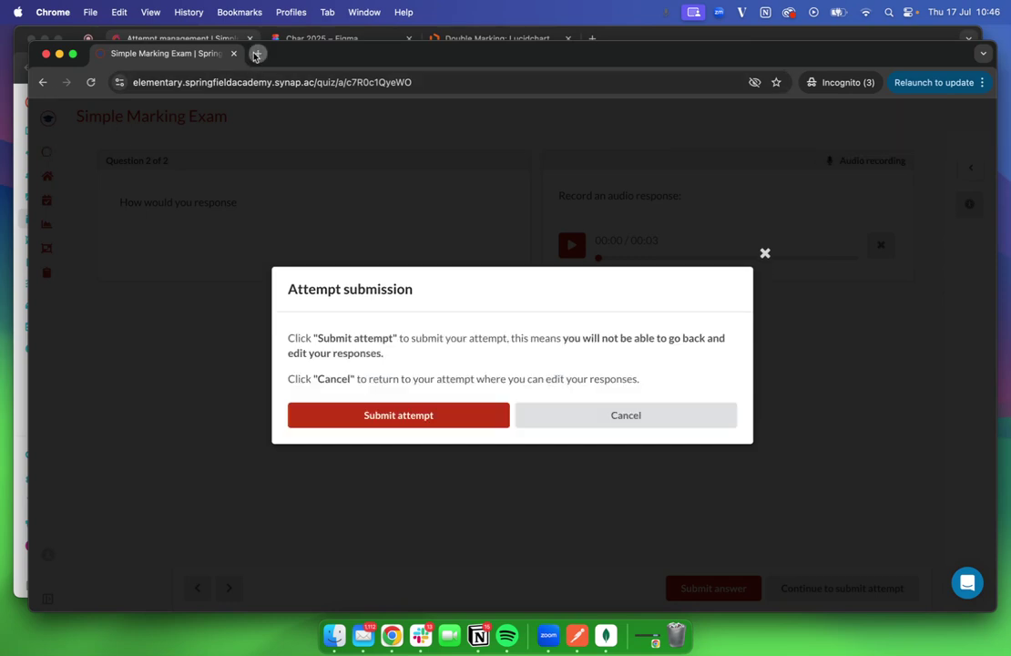
click(310, 415)
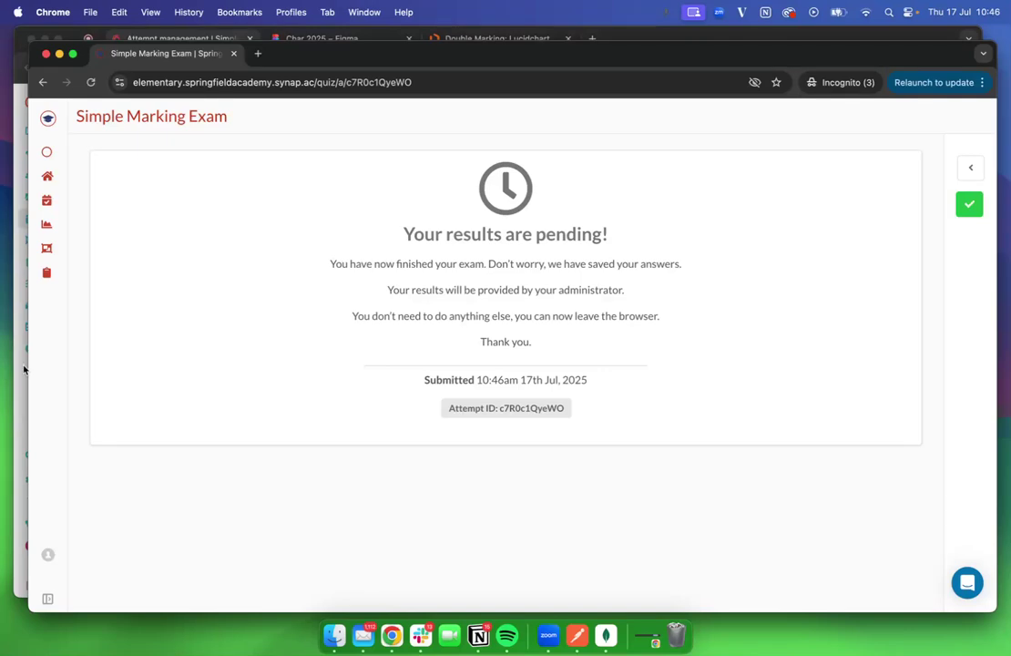
click(24, 369)
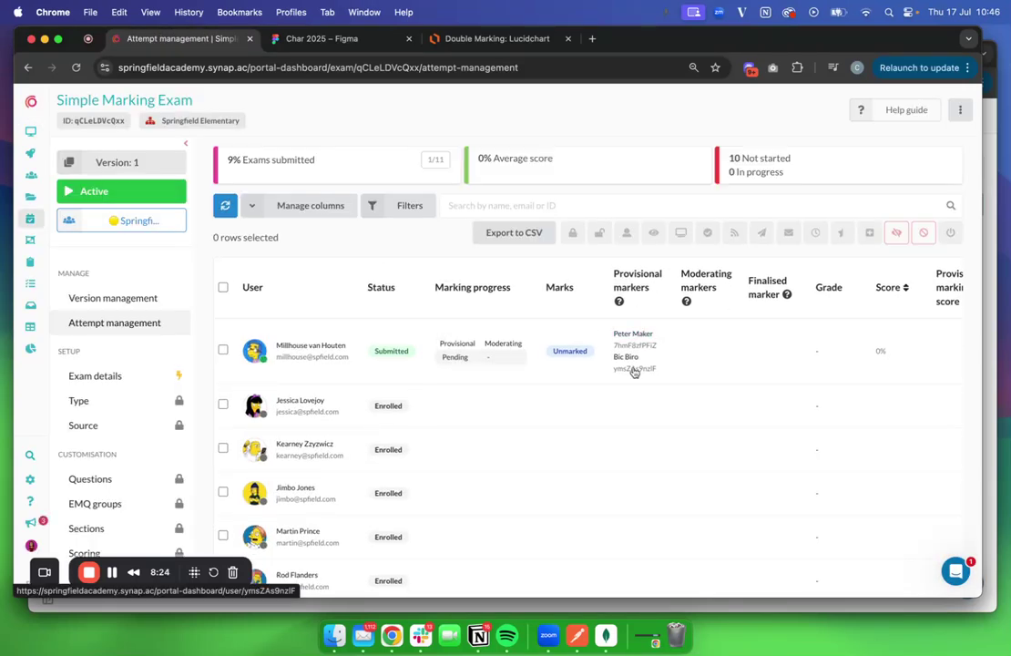
Return to the student's private window and log out from the profile menu
click(995, 343)
click(47, 555)
click(124, 493)
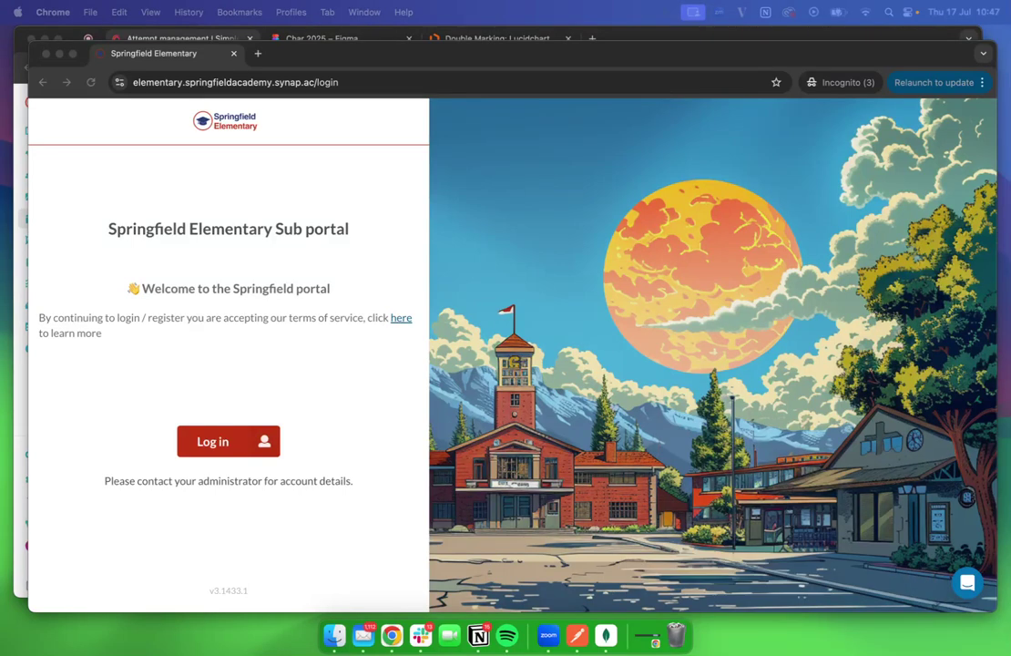
Go to the Springfield Academy portal at springfieldacademy.synap.ac
click(180, 82)
text(e)
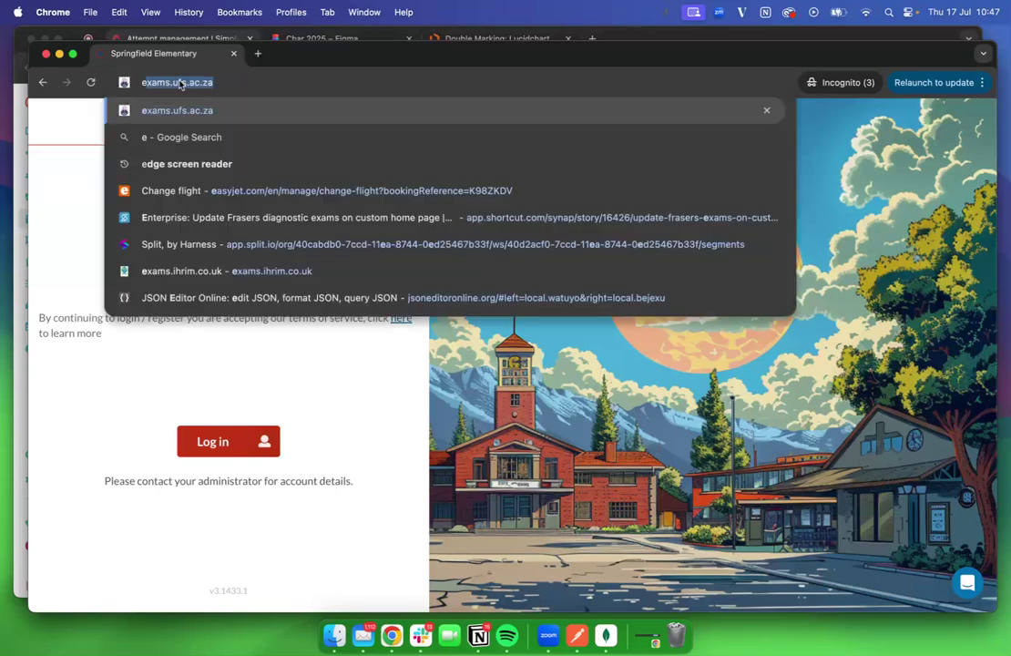
key(BackSpace)
key(BackSpace)
text(spr)
key(Return)
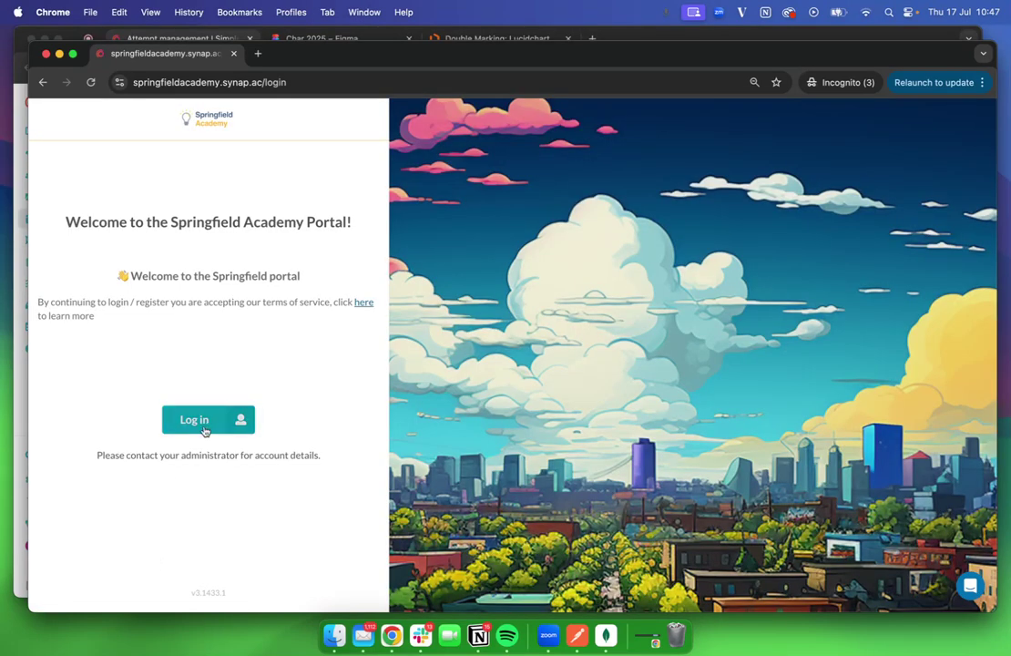
Sign in with the marker's email and password, then open the Simple Marking Exam attempt's marking details
click(194, 420)
click(183, 311)
click(176, 357)
text(••••)
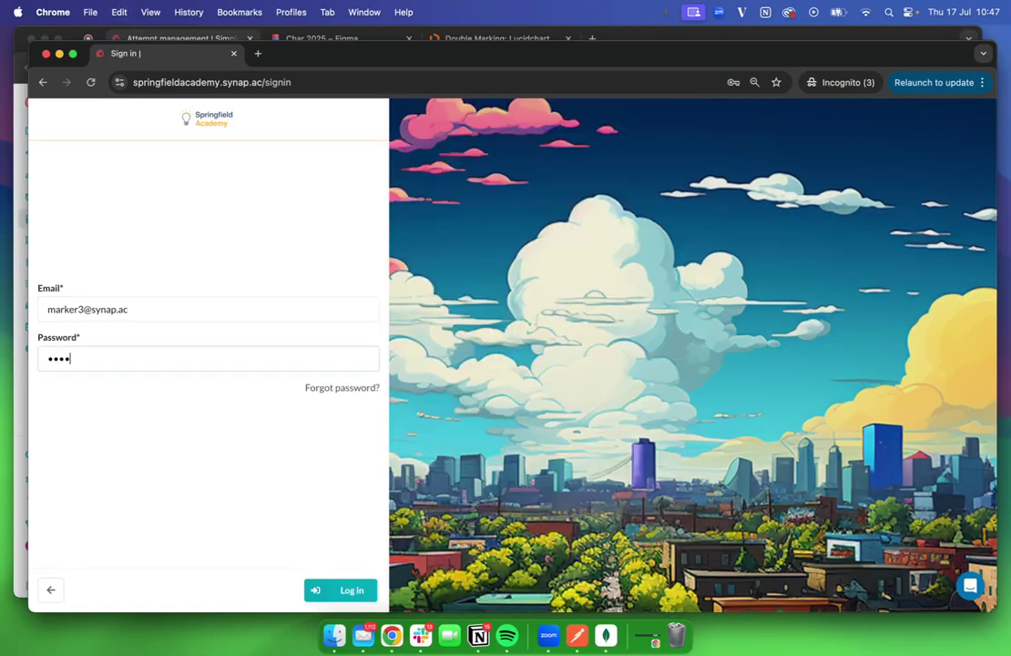
text(••••••)
key(Return)
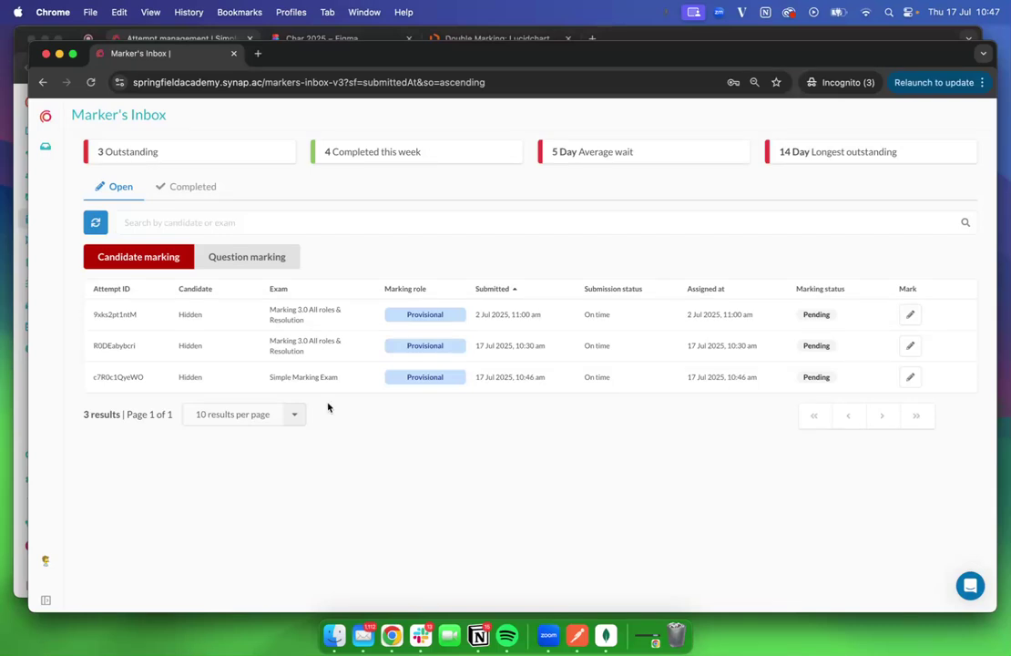
triple_click(309, 377)
click(912, 378)
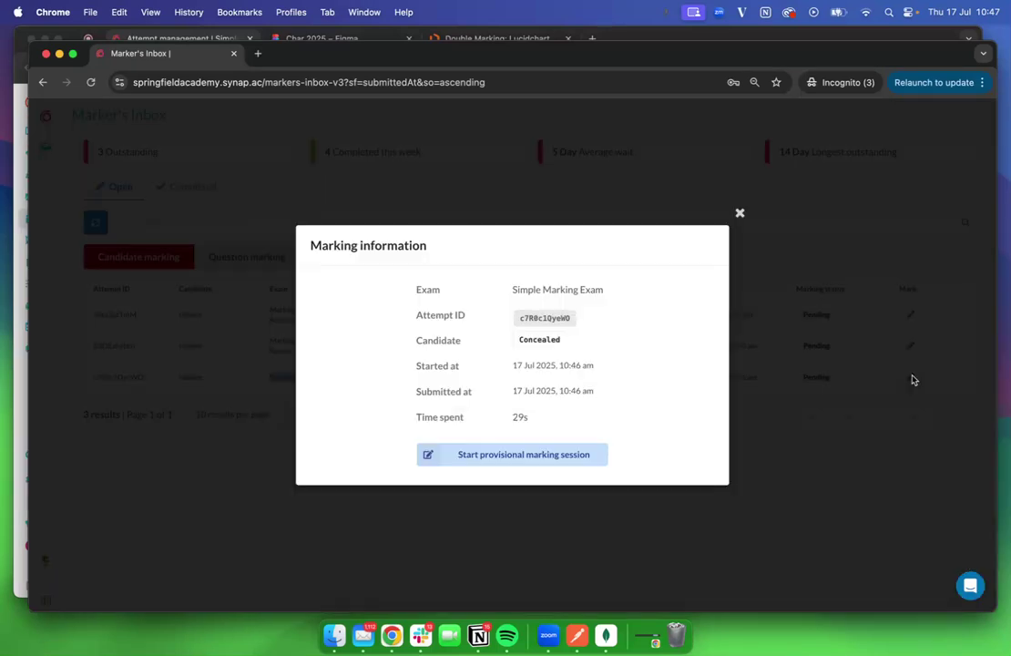
Start provisional marking and review Q1's candidate response and the full marking rubric
click(469, 454)
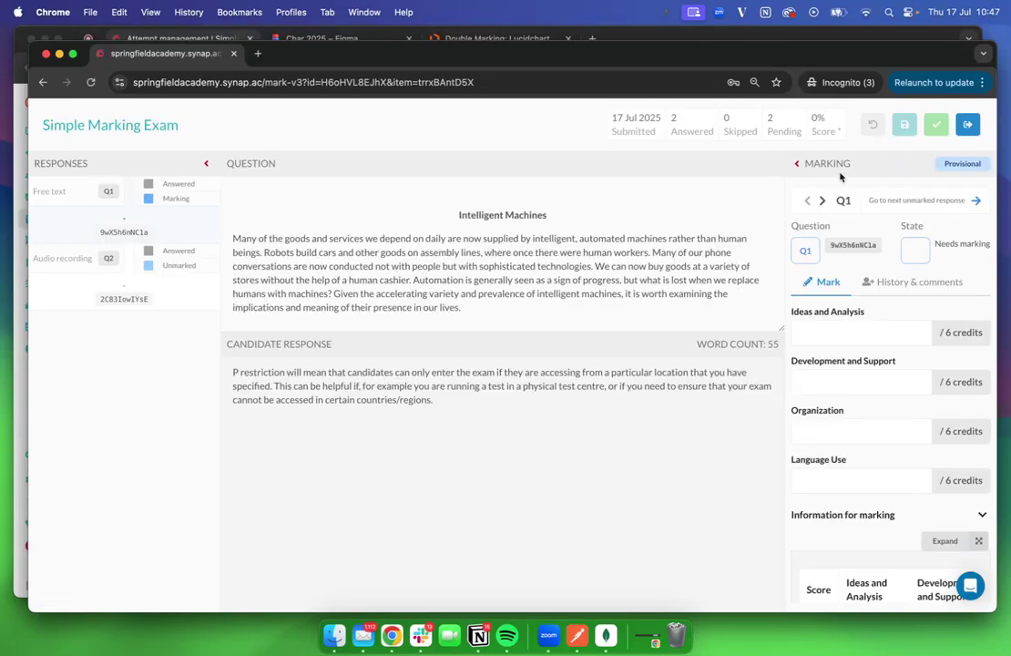
click(822, 330)
drag(591, 400, 283, 361)
click(582, 452)
scroll(828, 478, down, 2)
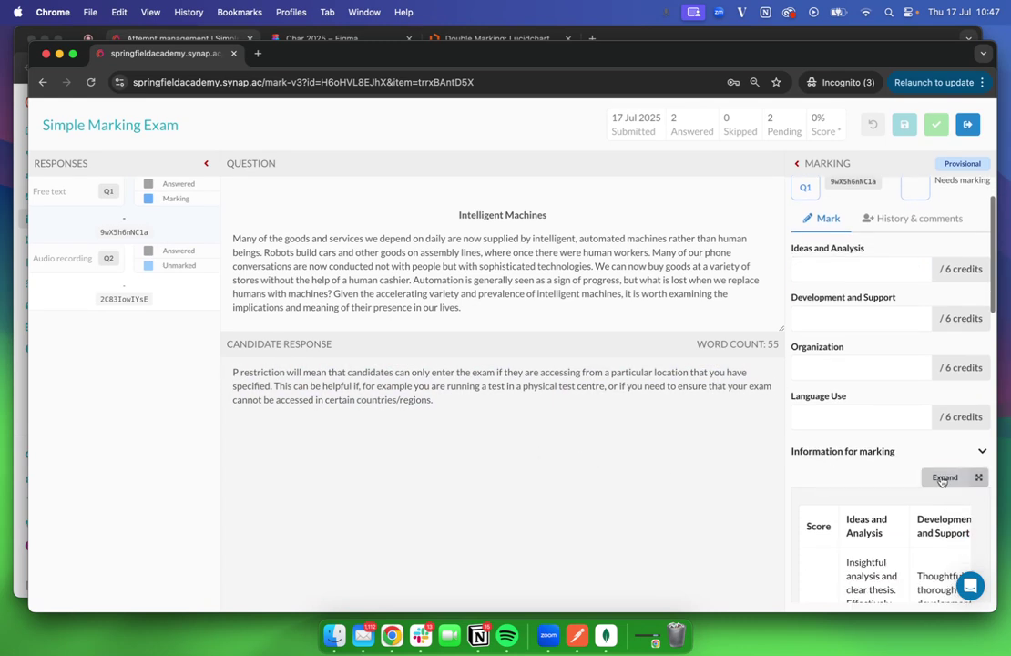
click(945, 478)
scroll(529, 317, down, 5)
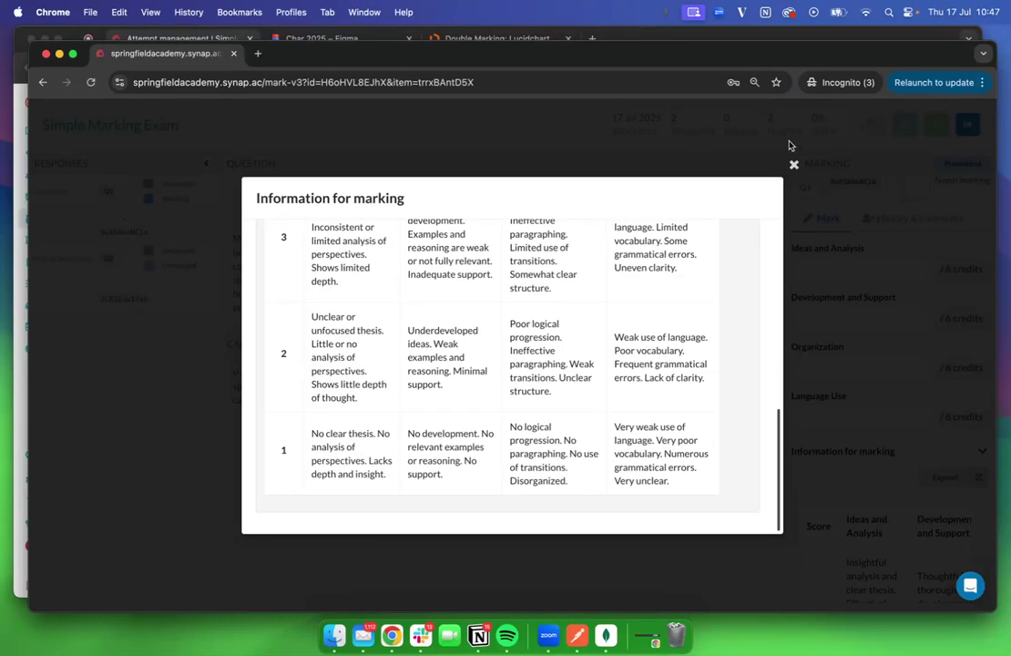
click(794, 166)
click(976, 451)
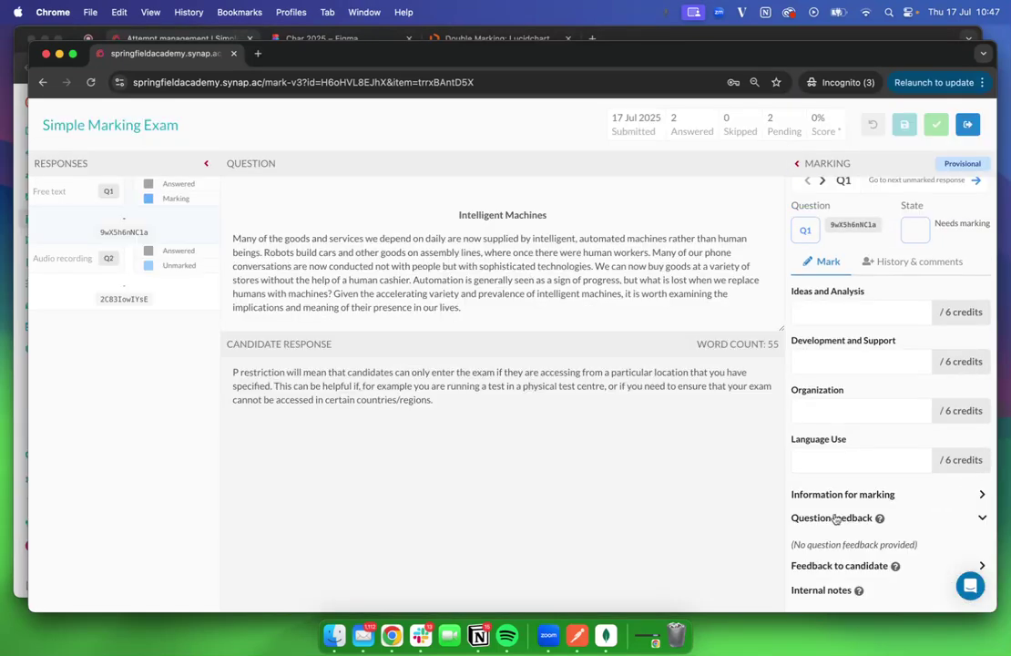
Write Q1 candidate feedback 'Thi' and the internal note 'this'
click(893, 566)
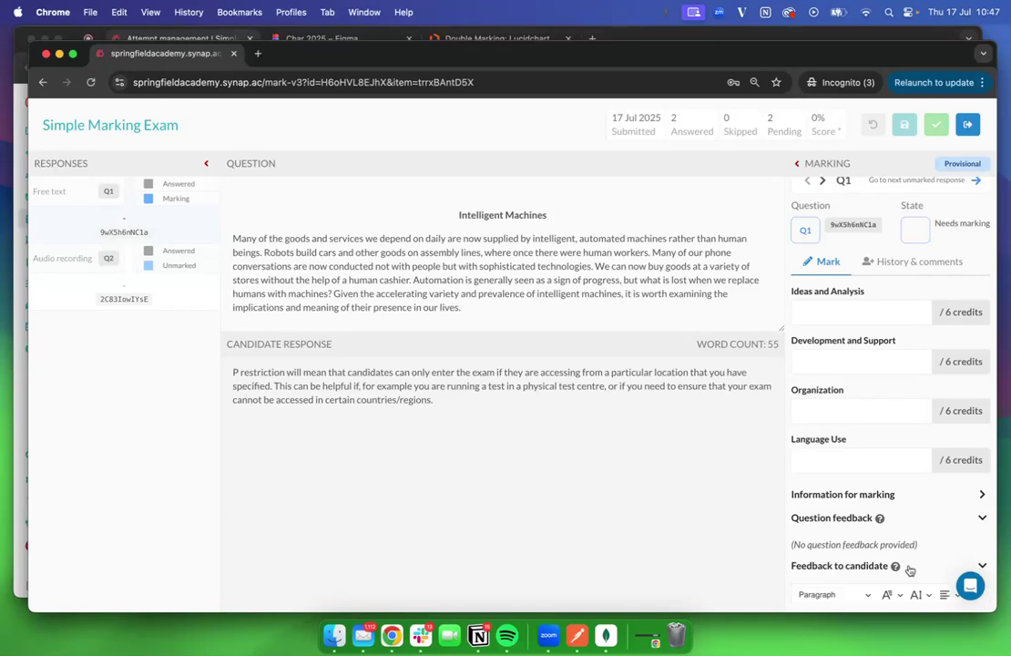
scroll(896, 565, down, 3)
click(880, 491)
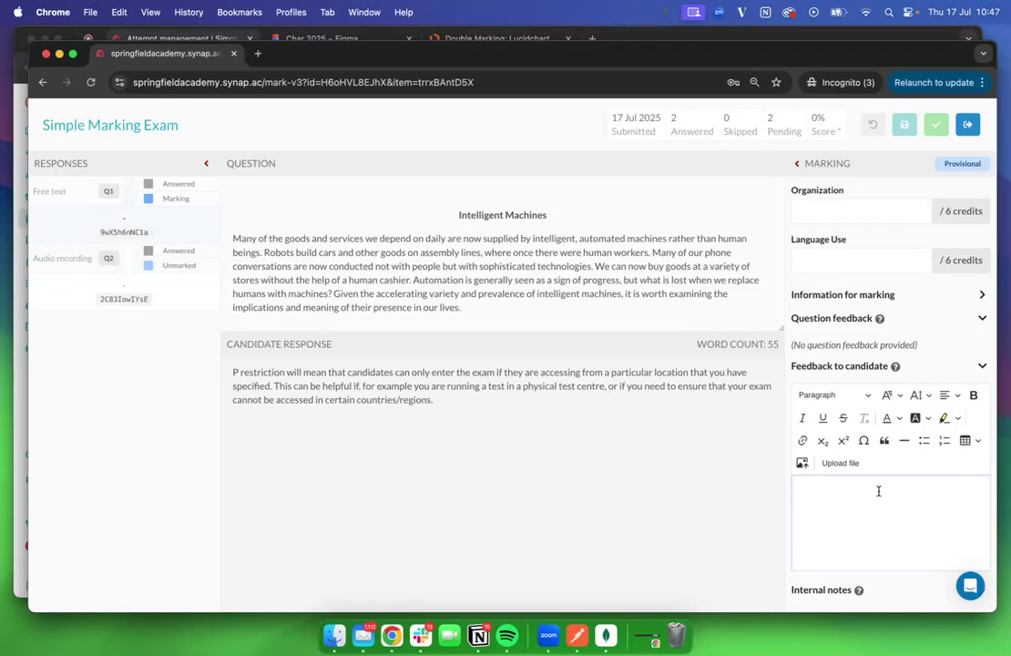
text(This is my feedback)
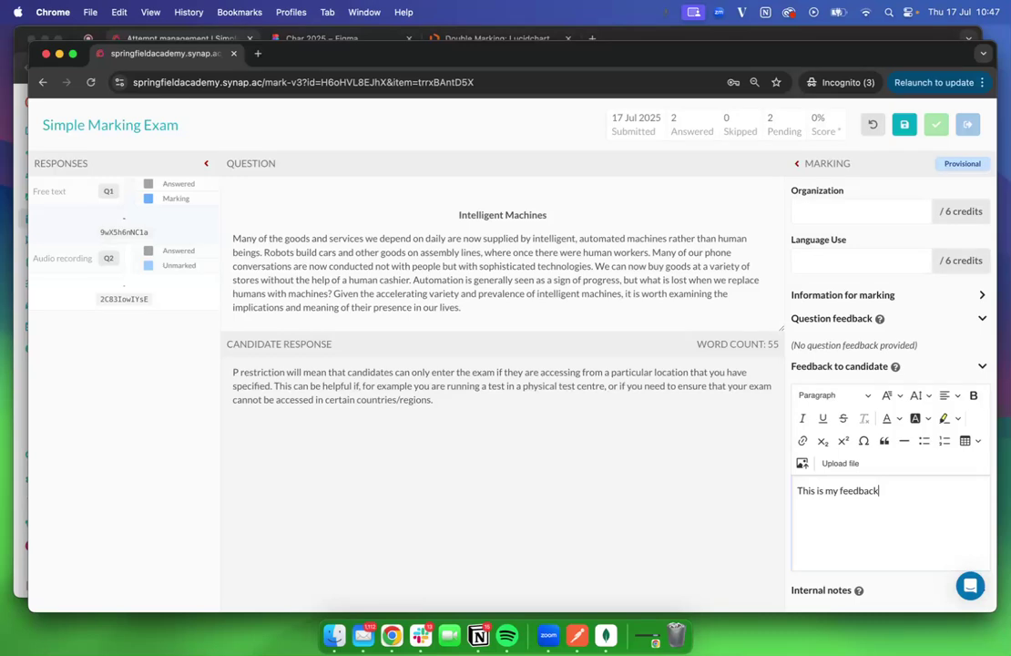
click(840, 591)
click(847, 542)
text(this wasn't very good)
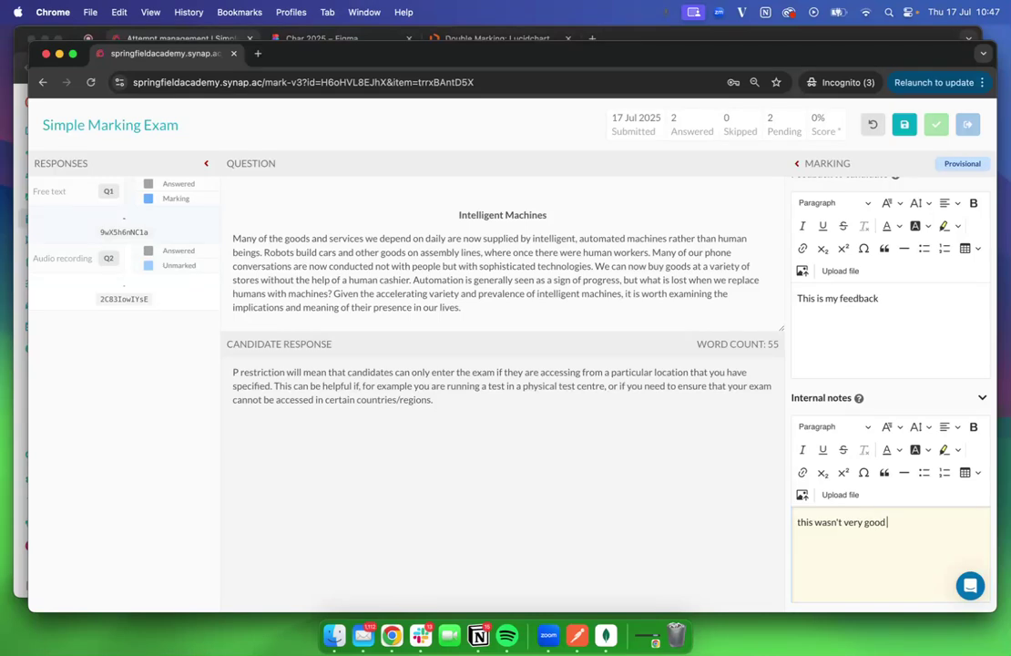
scroll(888, 365, up, 5)
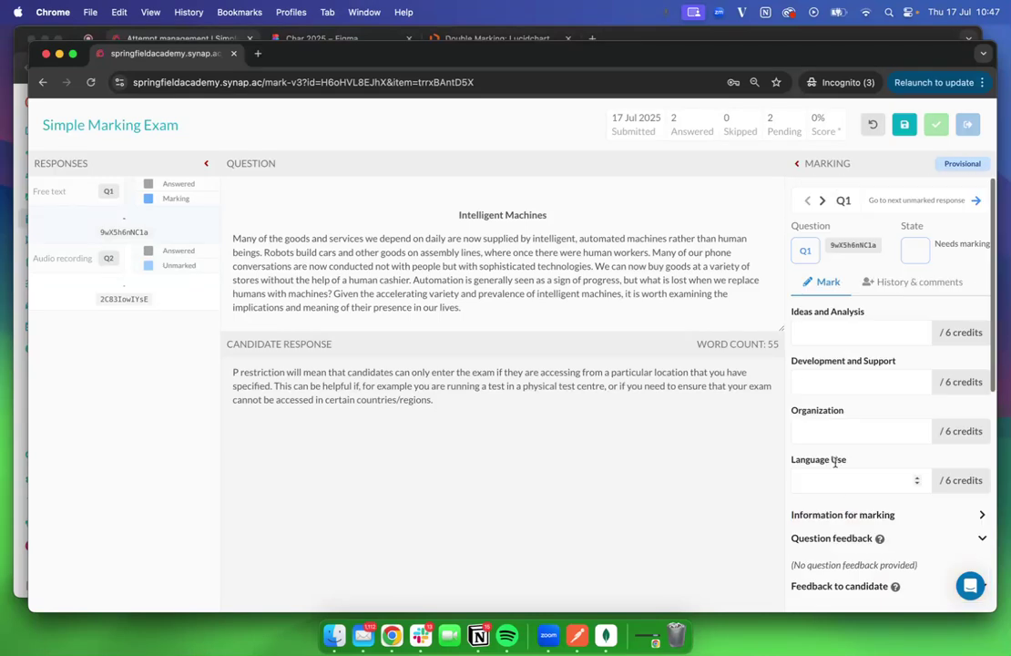
Enter Q1 credits 6, 5, 6 and 5 for the four criteria and save
click(854, 330)
text(6)
click(827, 381)
text(5)
click(818, 431)
text(6)
click(816, 482)
text(4)
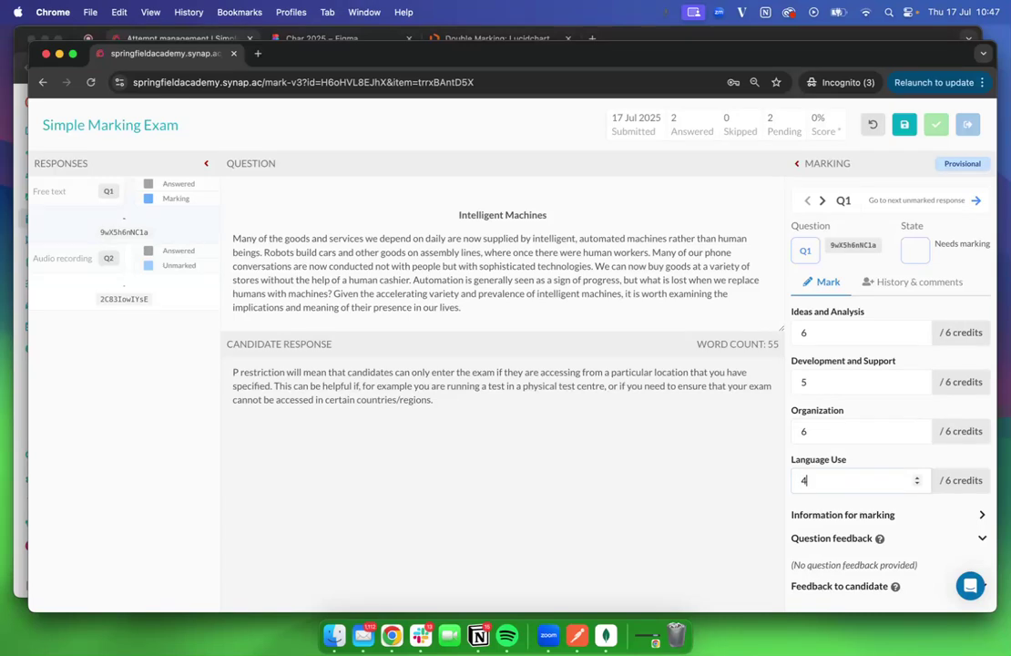
text(777)
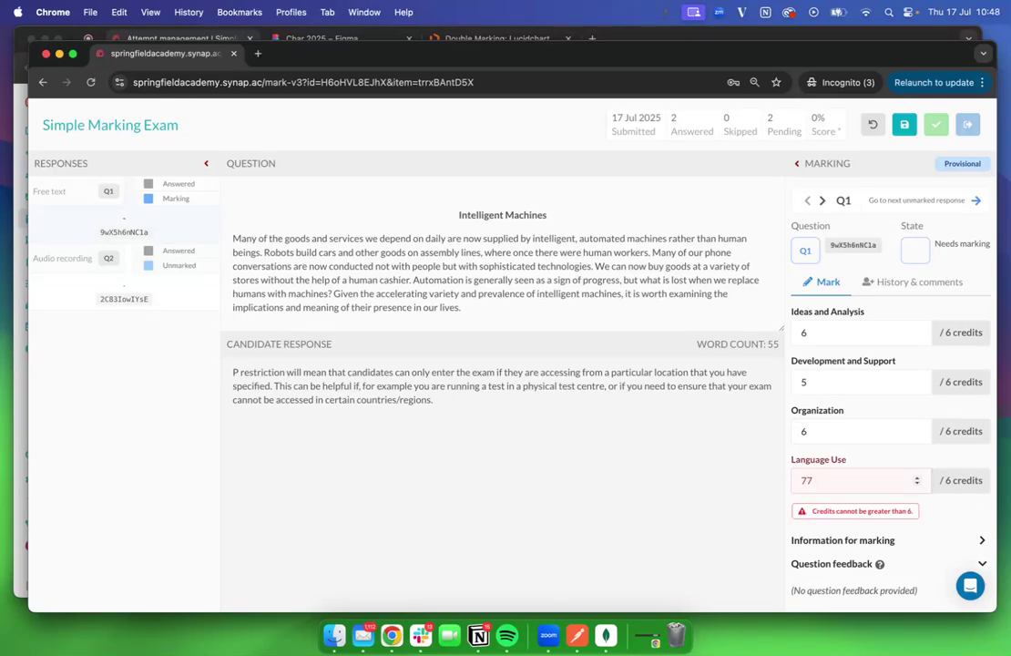
key(BackSpace)
key(BackSpace)
click(905, 124)
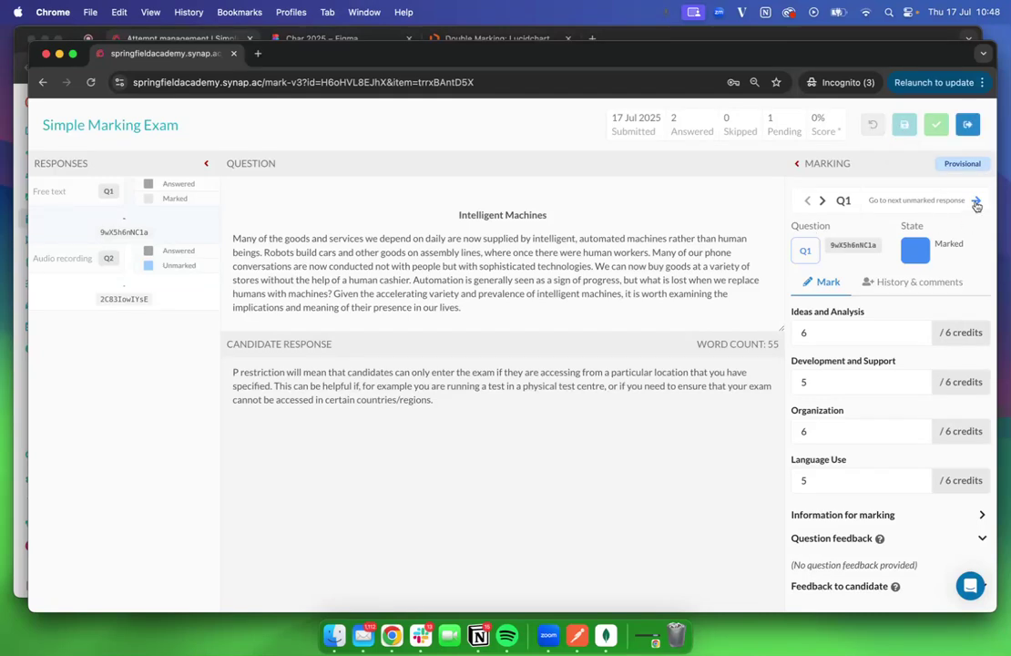
Play Q2's audio response, award it 1 credit and save, then return to attempt management
click(976, 203)
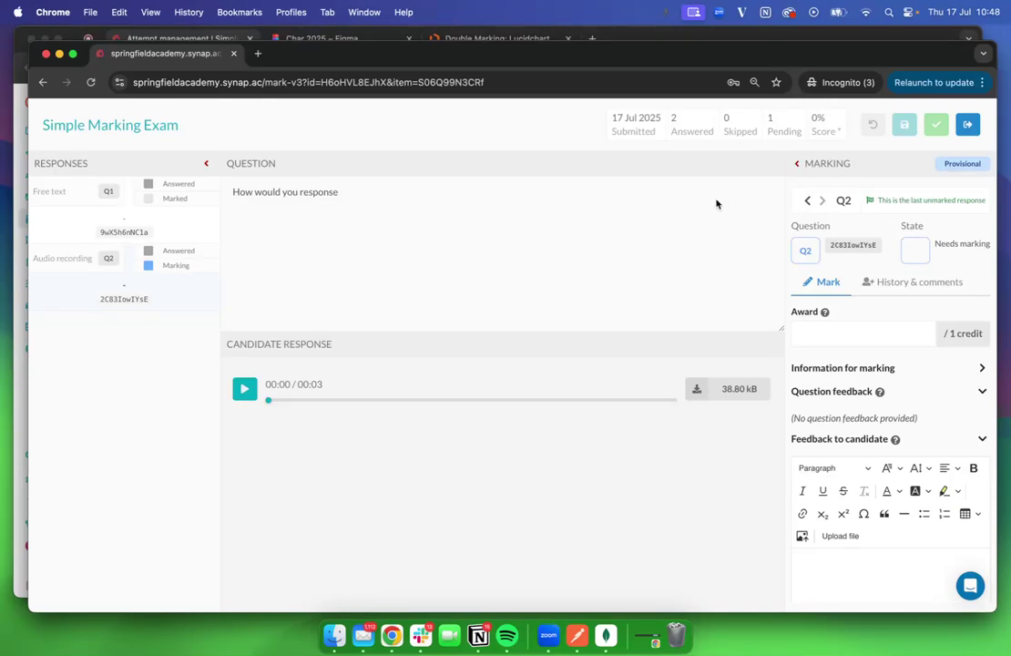
click(796, 167)
click(532, 165)
click(244, 392)
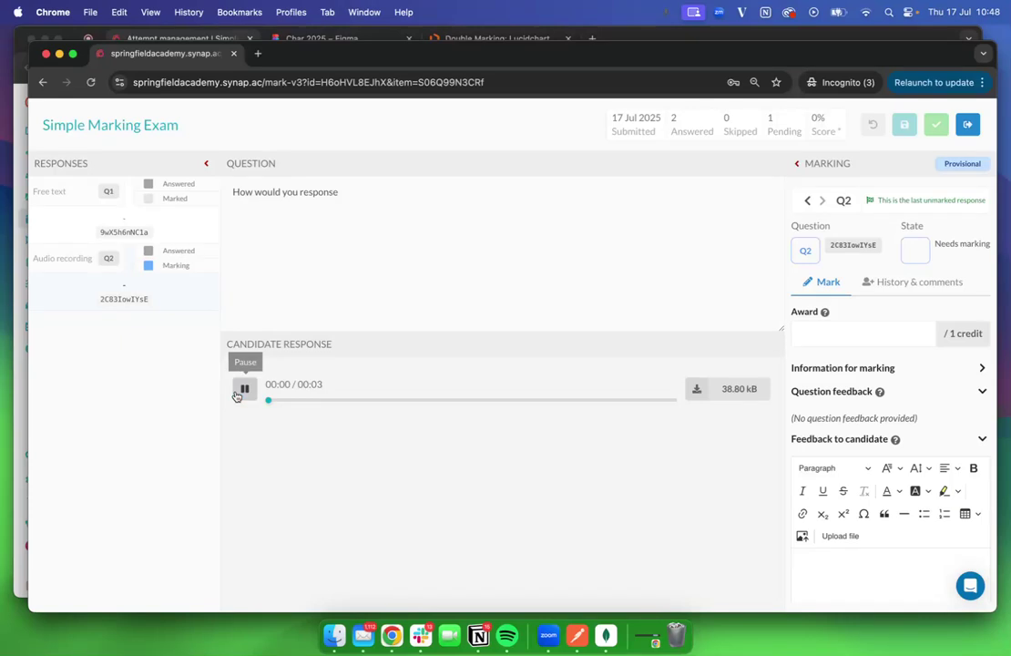
click(245, 392)
click(862, 334)
text(1)
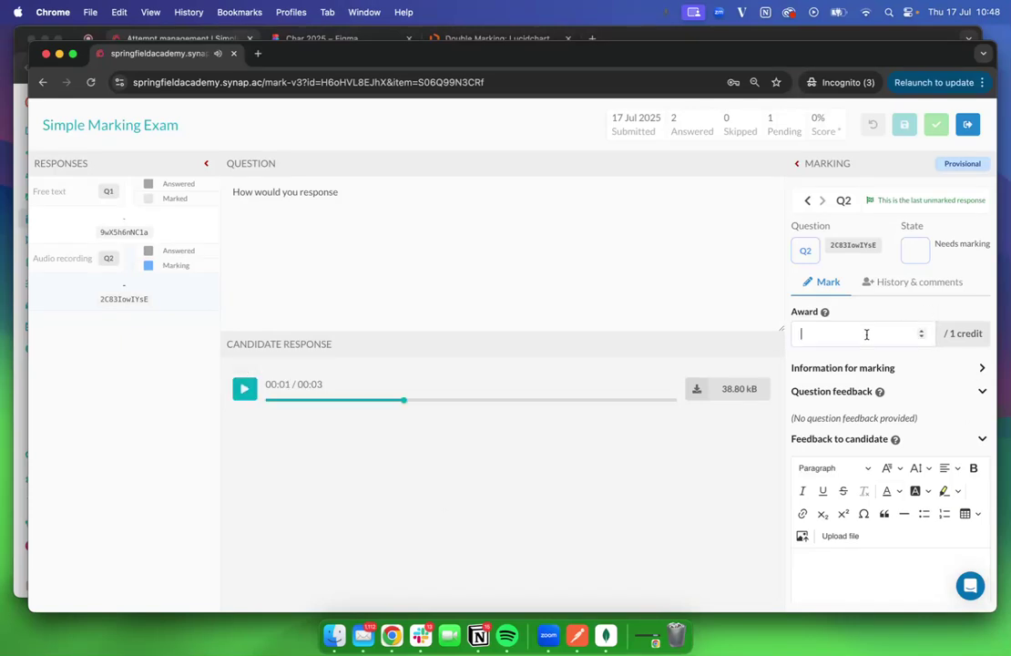
click(905, 124)
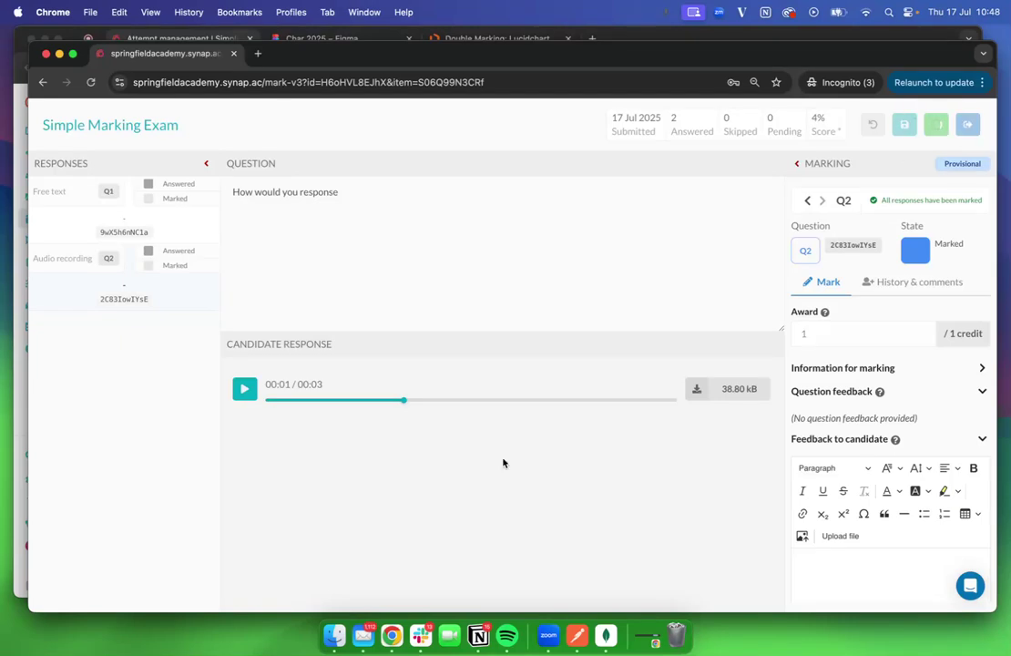
click(164, 36)
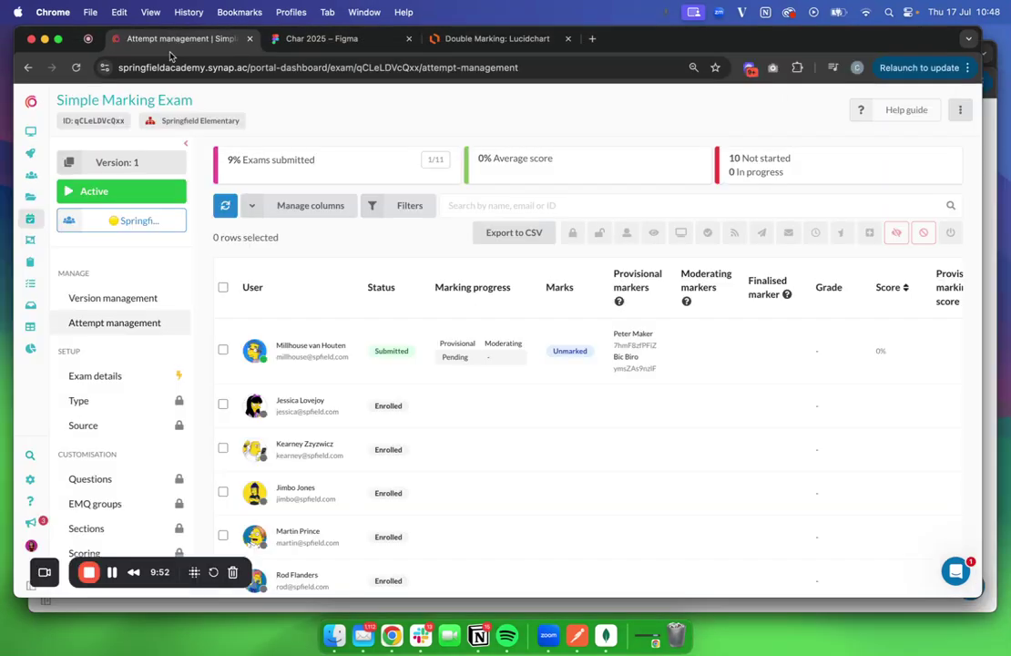
Refresh the attempt list and log the first marker out in the marker window
click(228, 215)
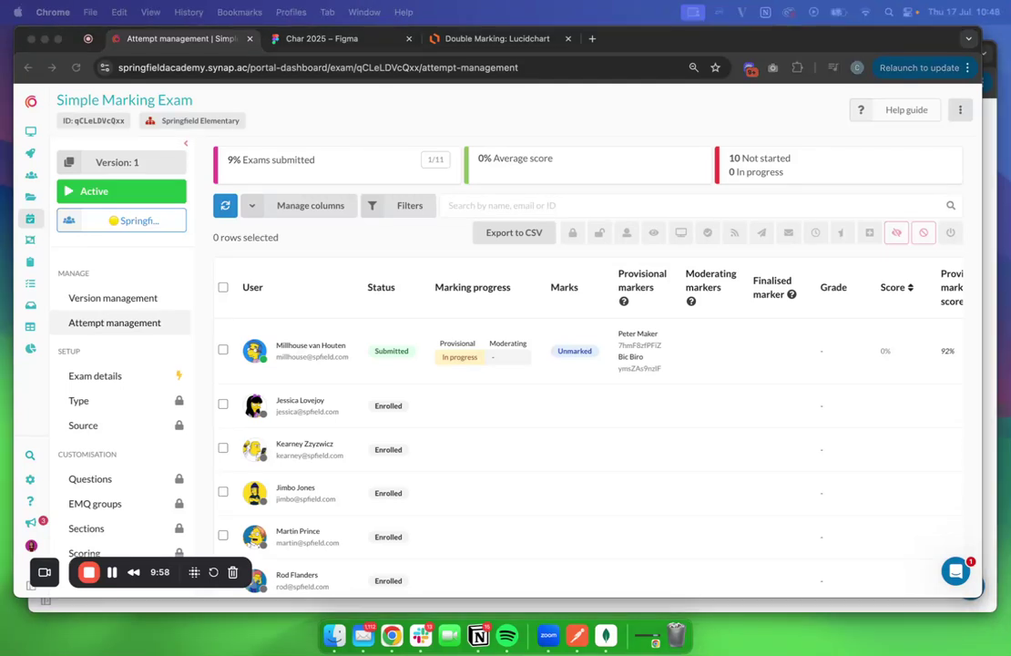
key(ctrl+Up)
click(584, 337)
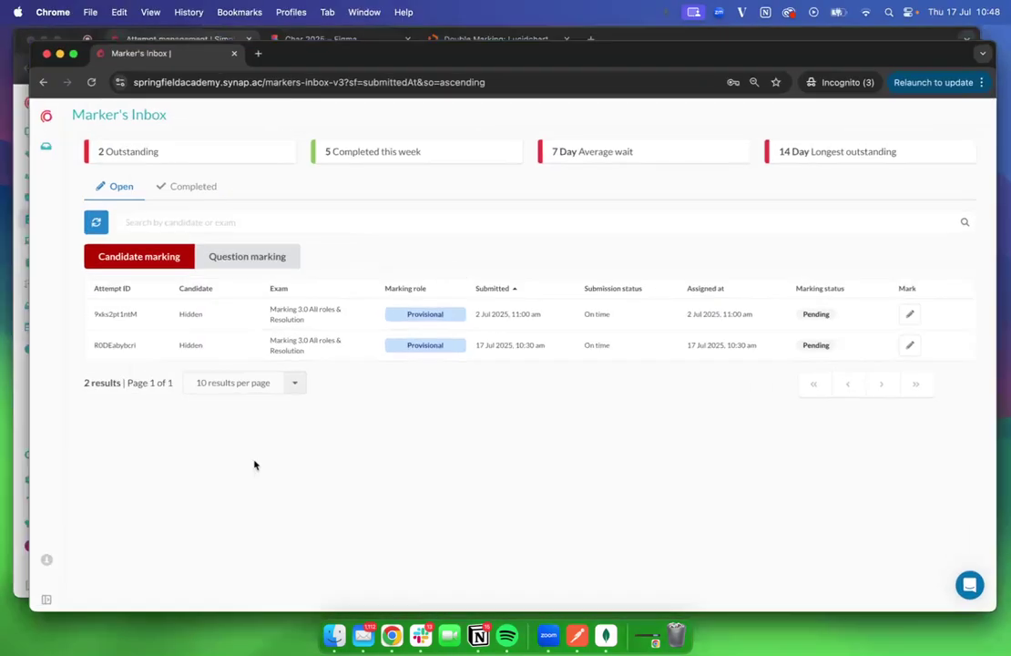
click(46, 562)
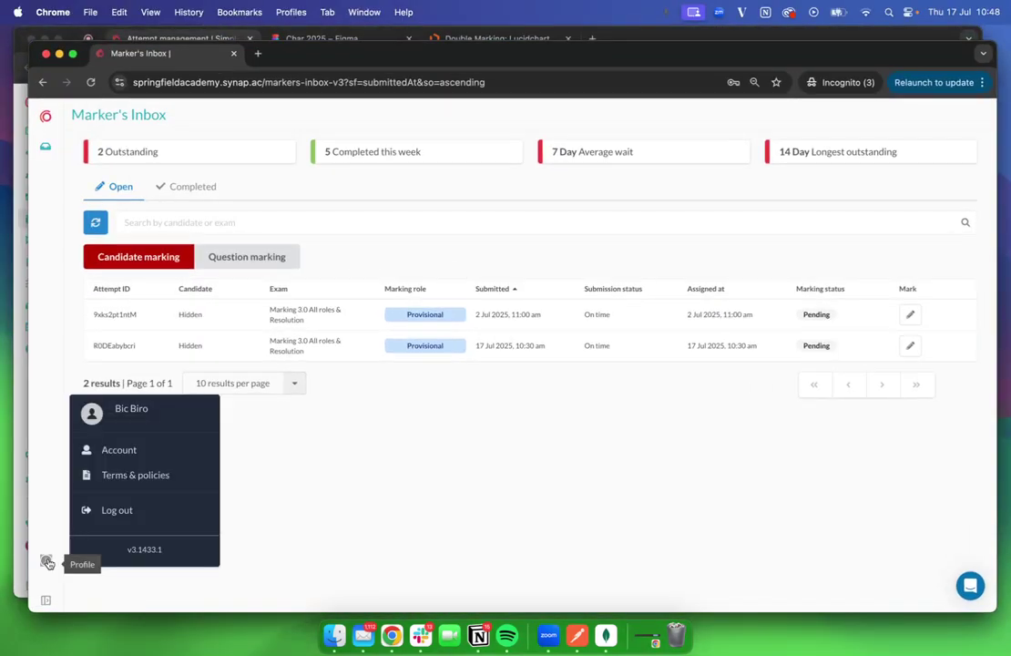
click(89, 512)
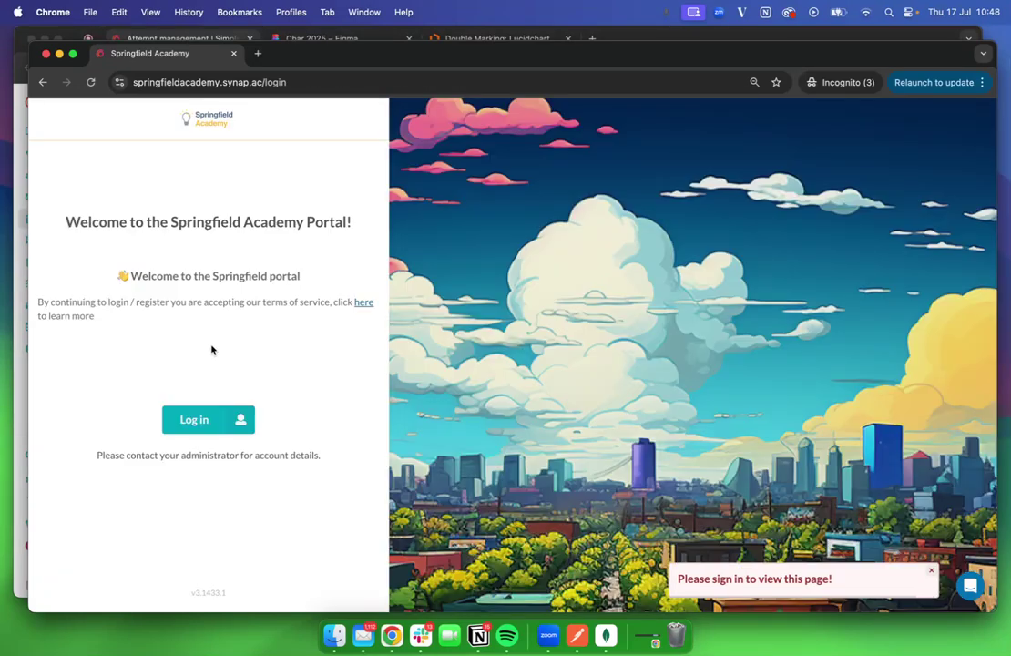
Sign in as the second marker with the saved e-mail and account password
click(210, 424)
click(180, 298)
key(super+v)
click(162, 361)
text(*********)
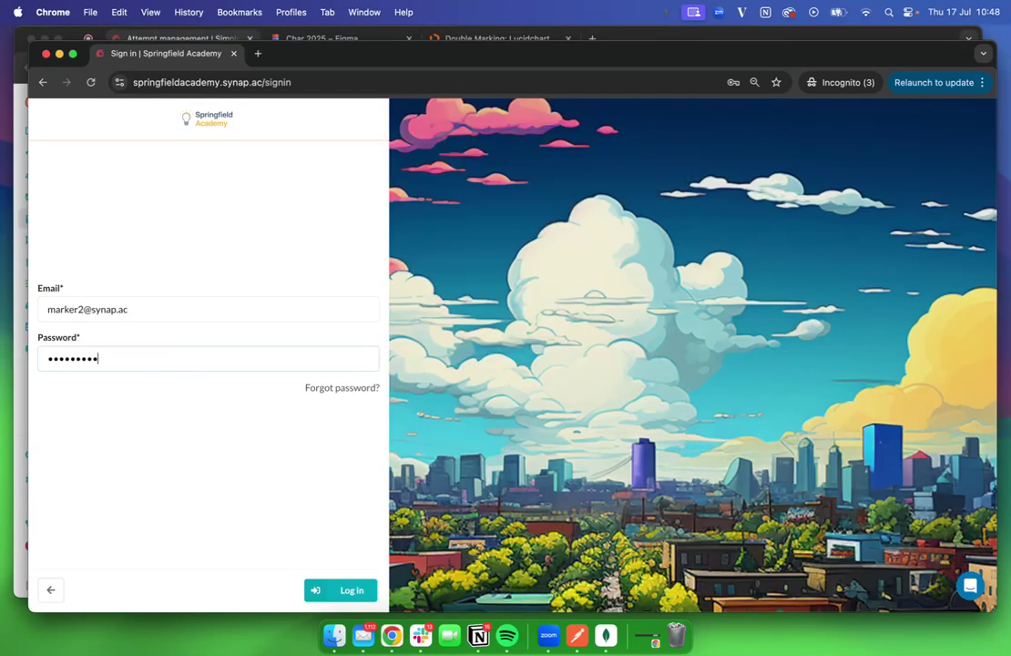
text(**)
key(Return)
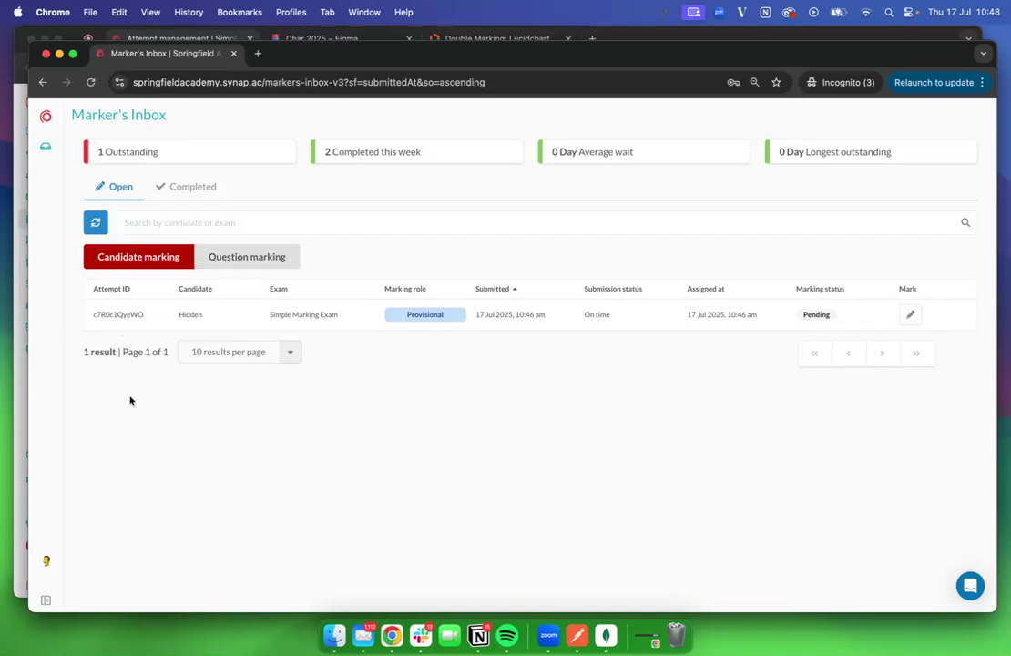
Open the pending Simple Marking Exam attempt from the Open tab and start provisional marking
click(185, 188)
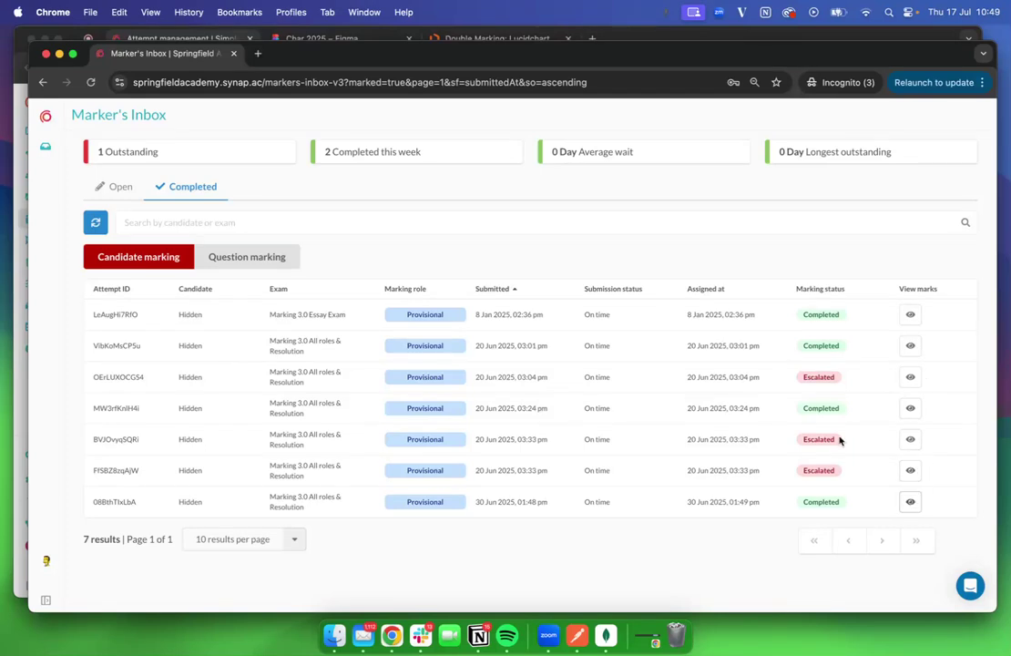
click(115, 185)
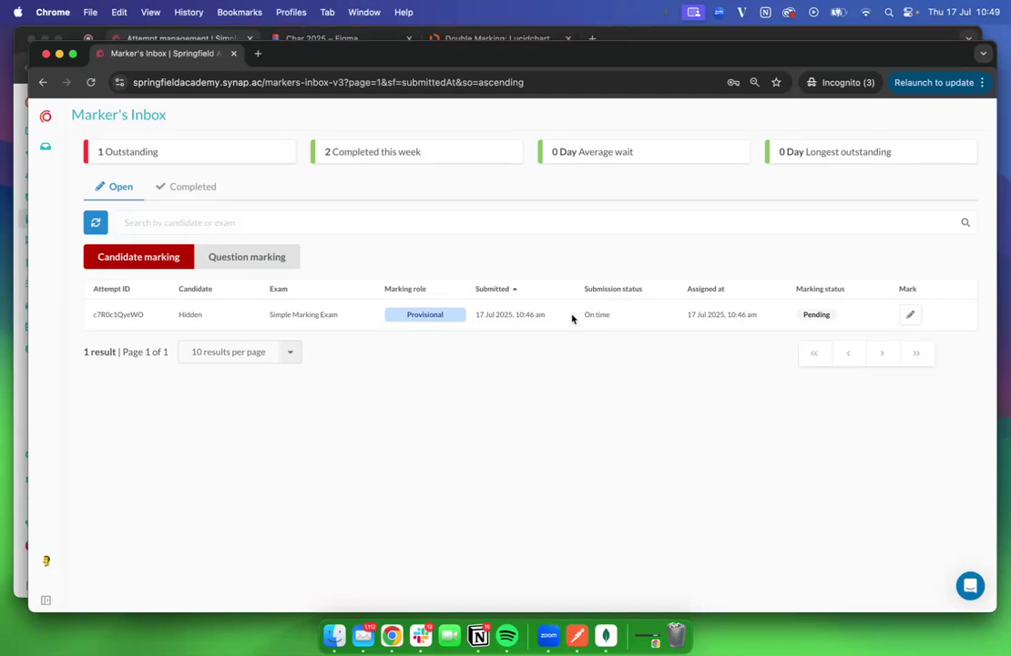
click(911, 316)
click(537, 453)
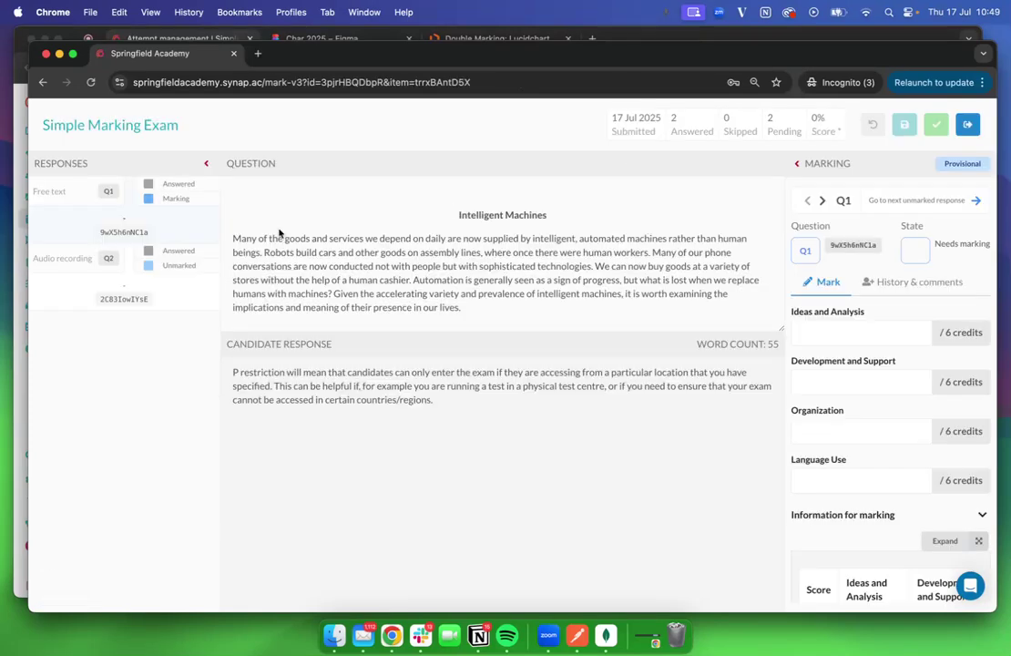
Check Q1's marking history, then give each of the four criteria 3 credits
click(922, 292)
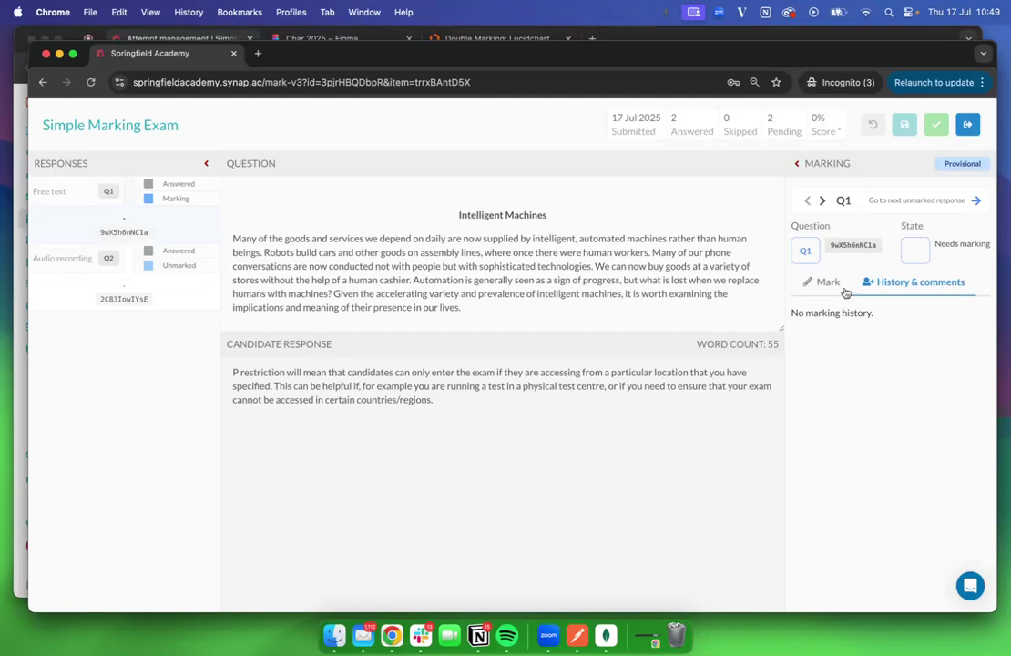
click(823, 282)
click(846, 333)
text(3)
click(824, 382)
text(3)
click(826, 431)
text(3)
click(813, 481)
text(3)
Add feedback 'Didn't like this' and internal note 'not a fan', then save Q1
click(833, 515)
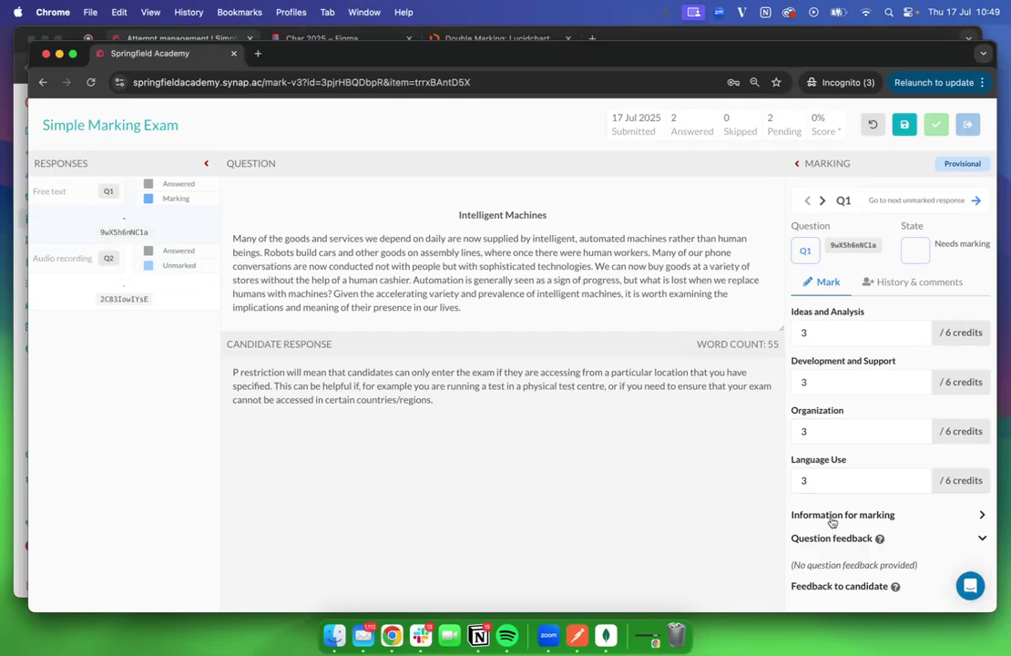
scroll(836, 529, down, 1)
click(838, 566)
scroll(847, 538, down, 3)
click(854, 501)
text(D)
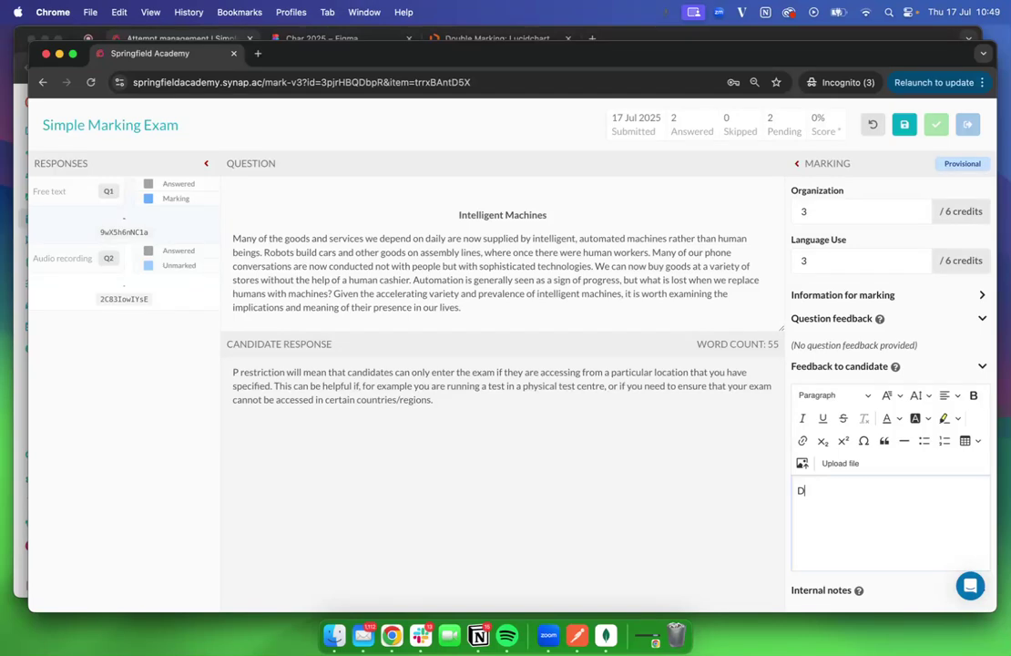
text(idn't like this)
click(811, 589)
scroll(836, 592, down, 3)
click(842, 521)
text(not)
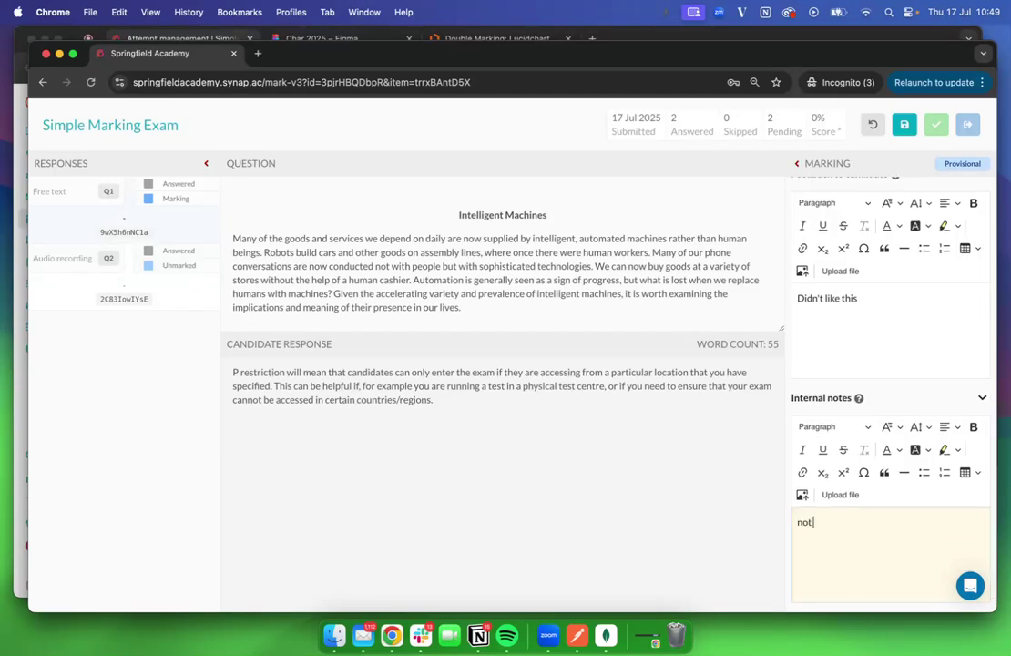
text( a fan)
click(905, 124)
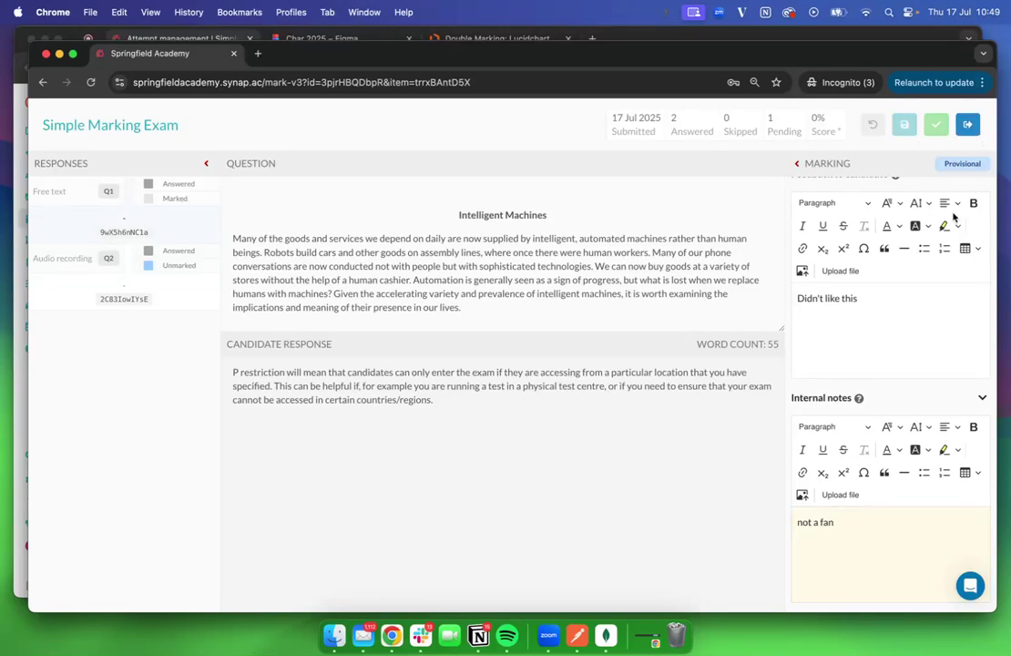
Save Q2's mark and complete the attempt, returning to the Marker's Inbox
click(961, 195)
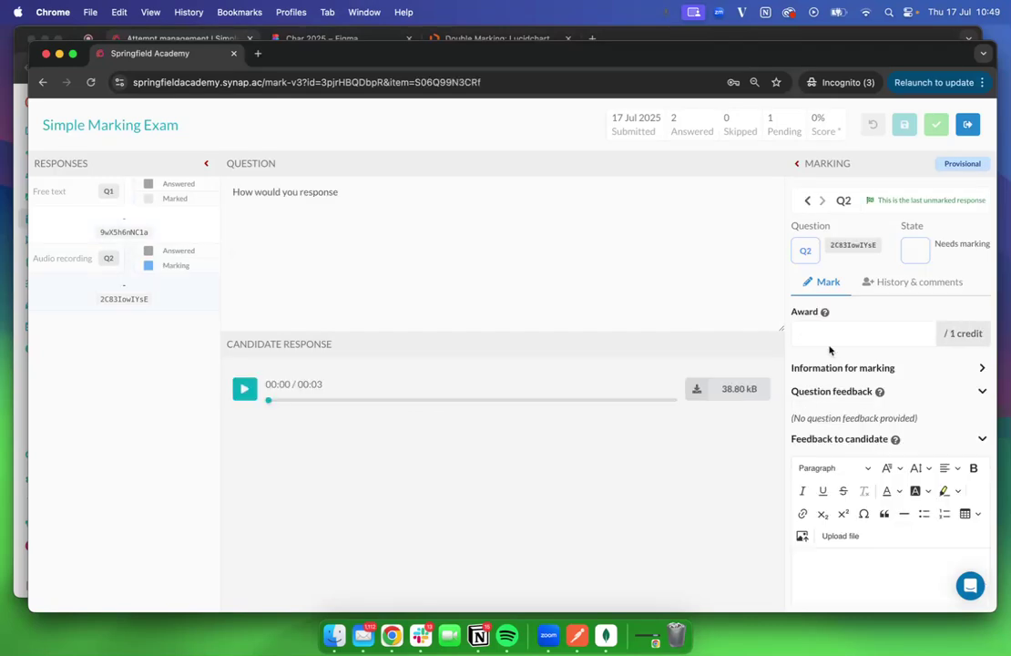
click(905, 124)
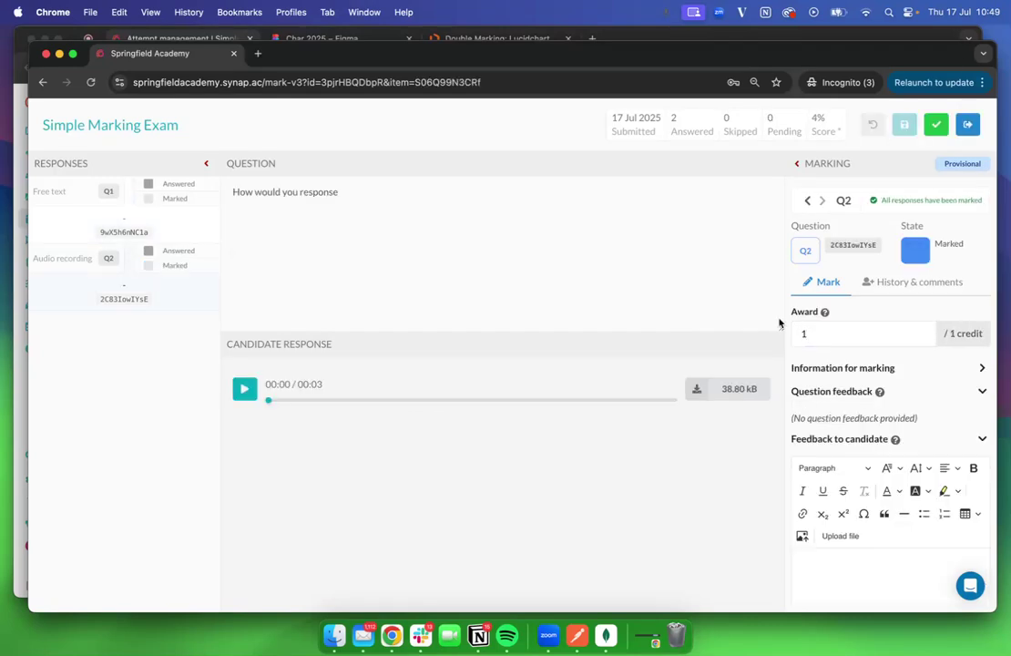
click(936, 124)
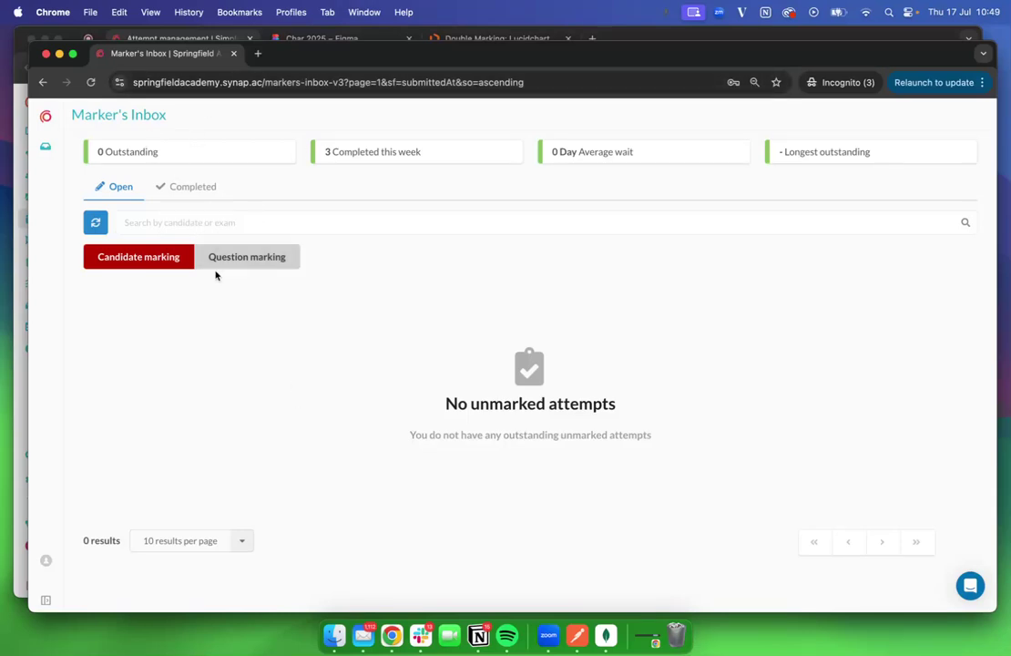
Check completed markings, load the portal home, then refresh the admin's Simple Marking Exam attempts table
click(194, 187)
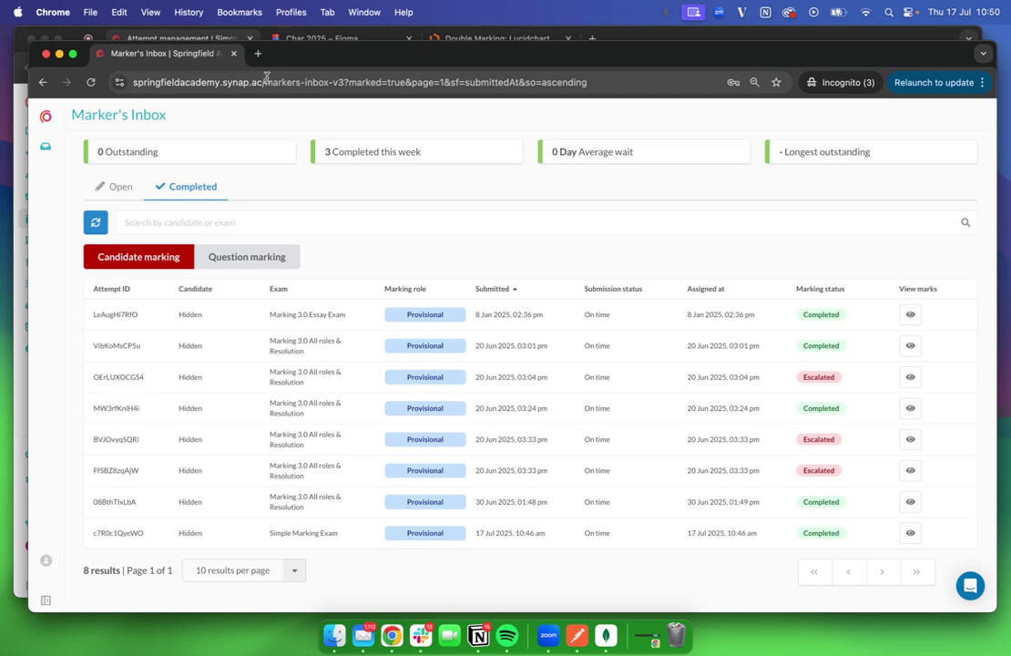
drag(266, 80, 656, 82)
key(BackSpace)
key(Return)
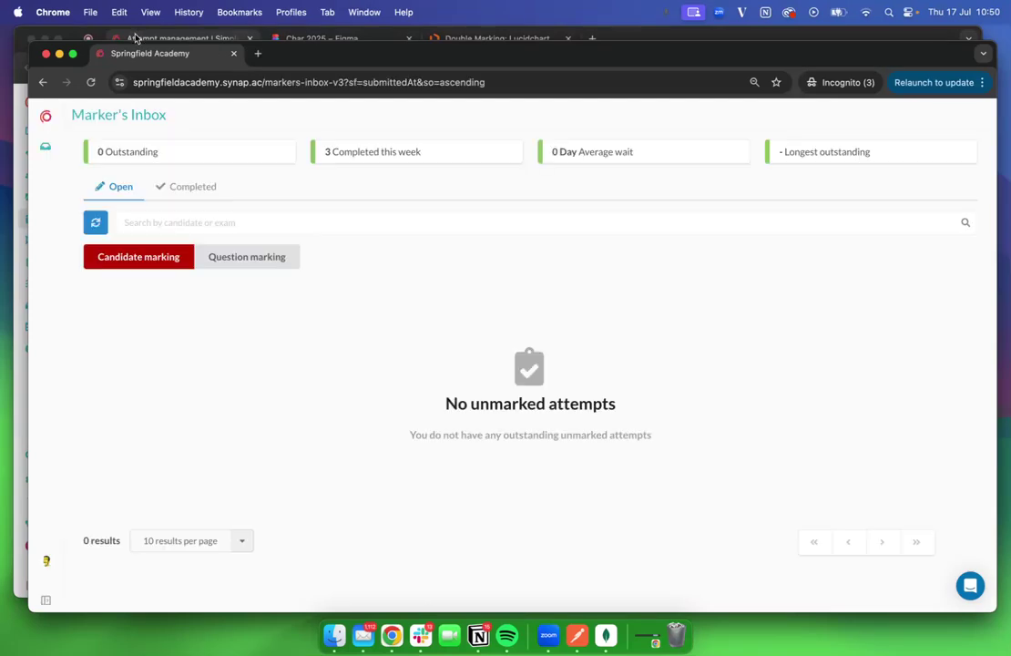
click(46, 562)
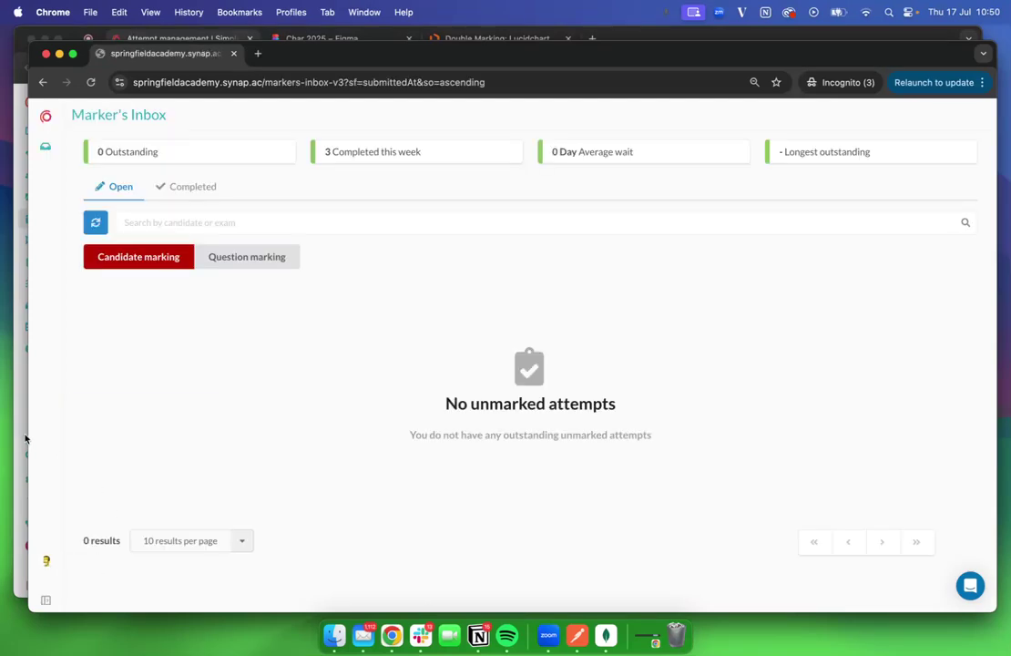
click(21, 394)
click(225, 205)
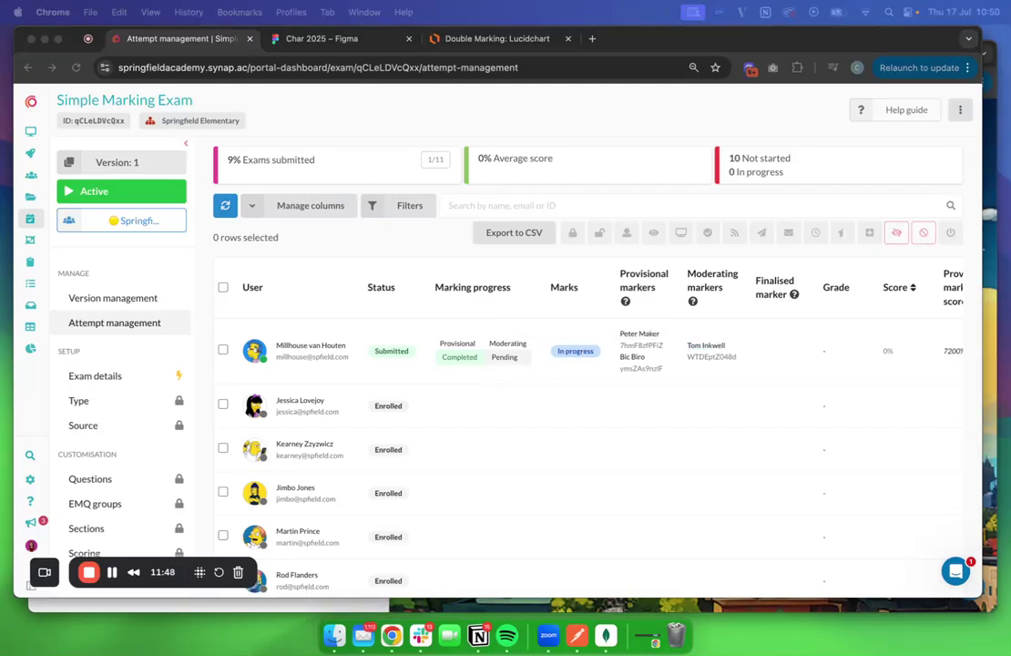
Sign in as the moderator using the suggested e-mail and the account password
scroll(599, 341, right, 3)
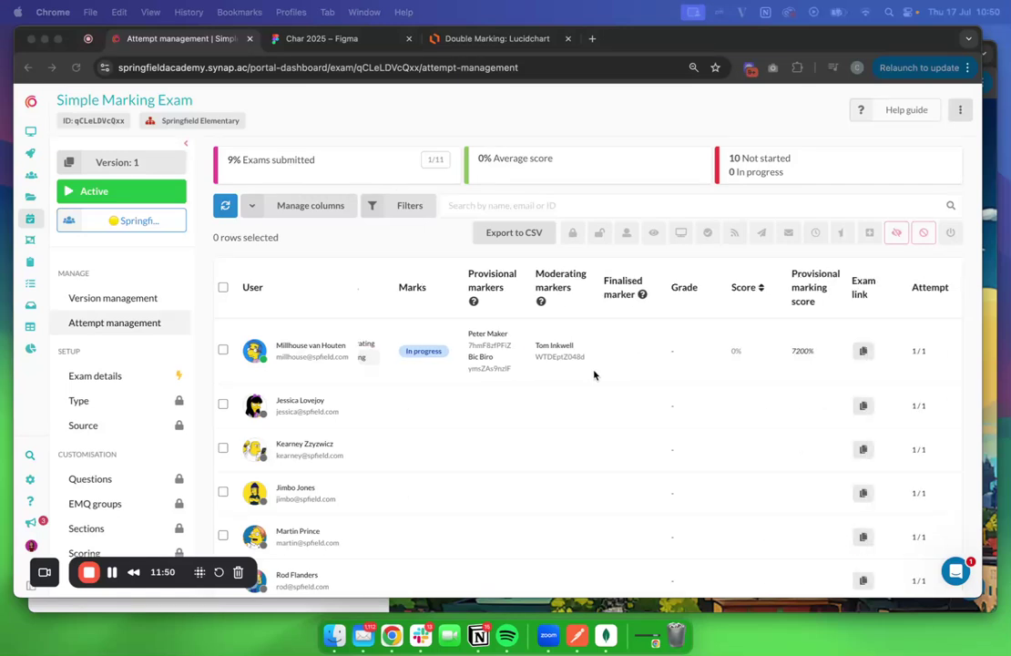
scroll(779, 444, left, 3)
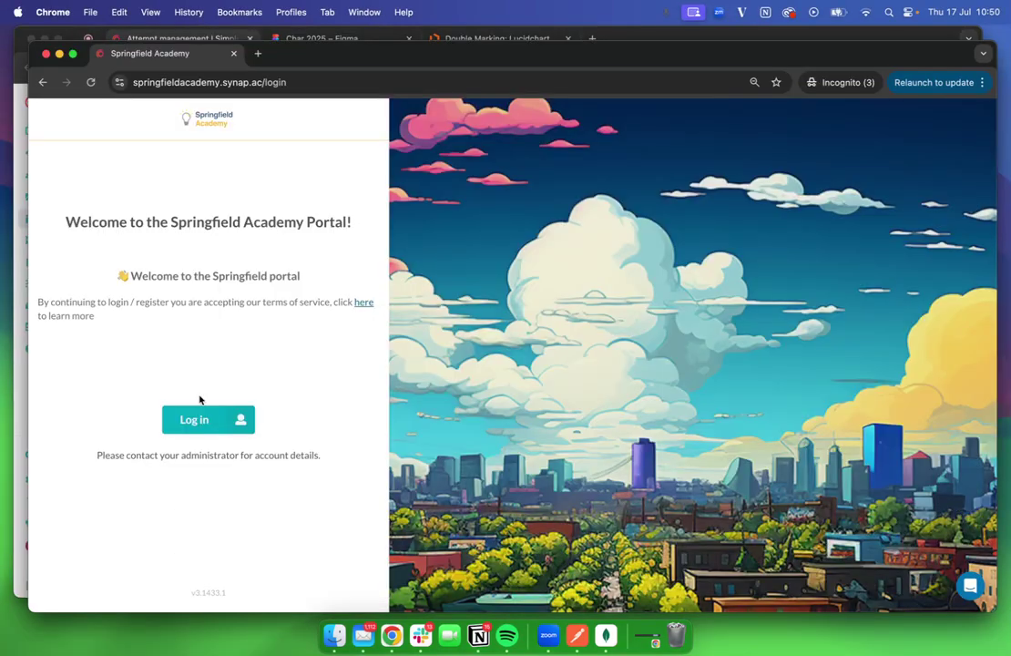
click(180, 419)
click(153, 306)
key(super+v)
click(149, 367)
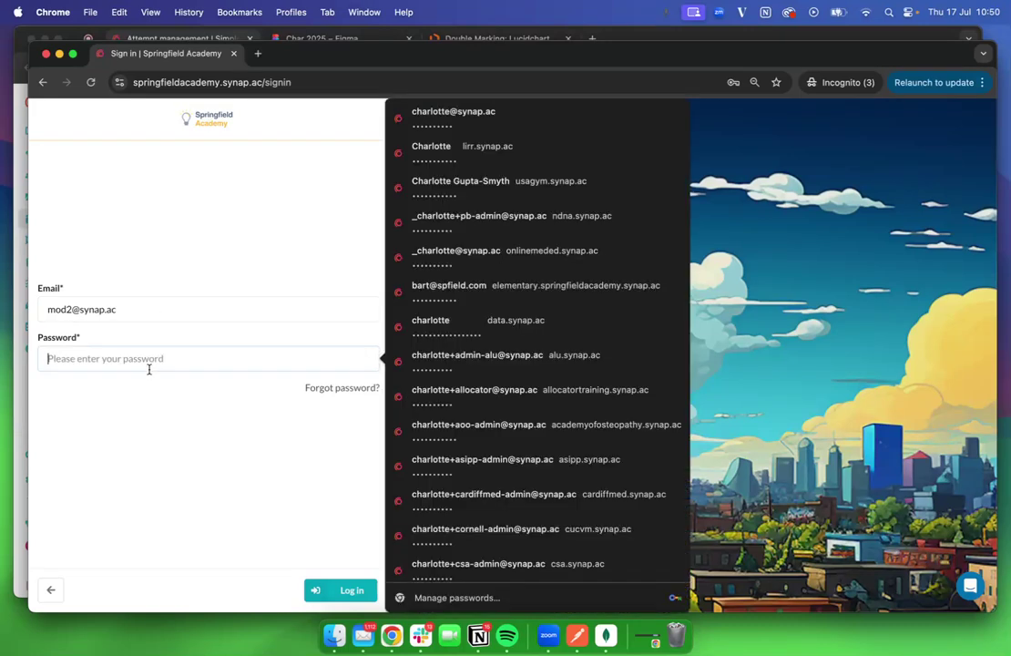
text(test)
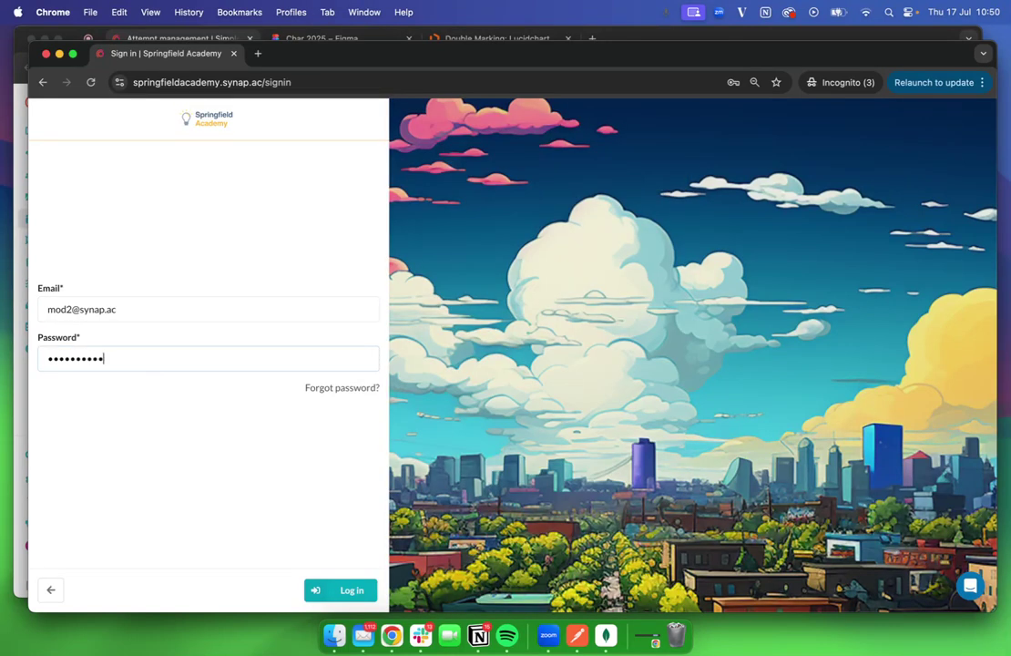
key(Return)
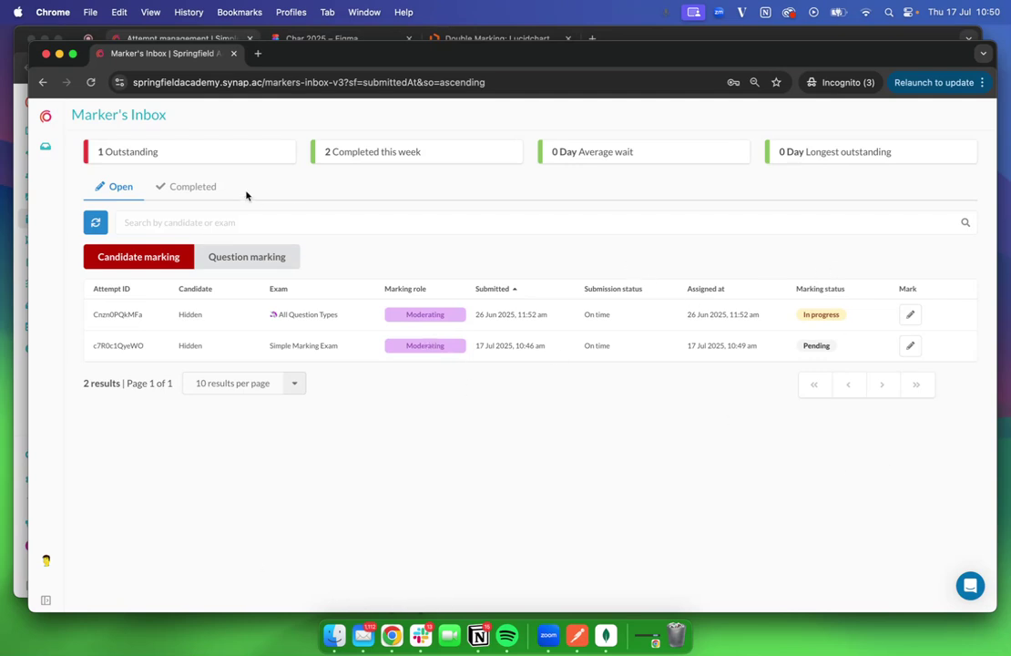
Start the moderating session on the Simple Marking Exam attempt and reload the admin's attempt management page
click(170, 195)
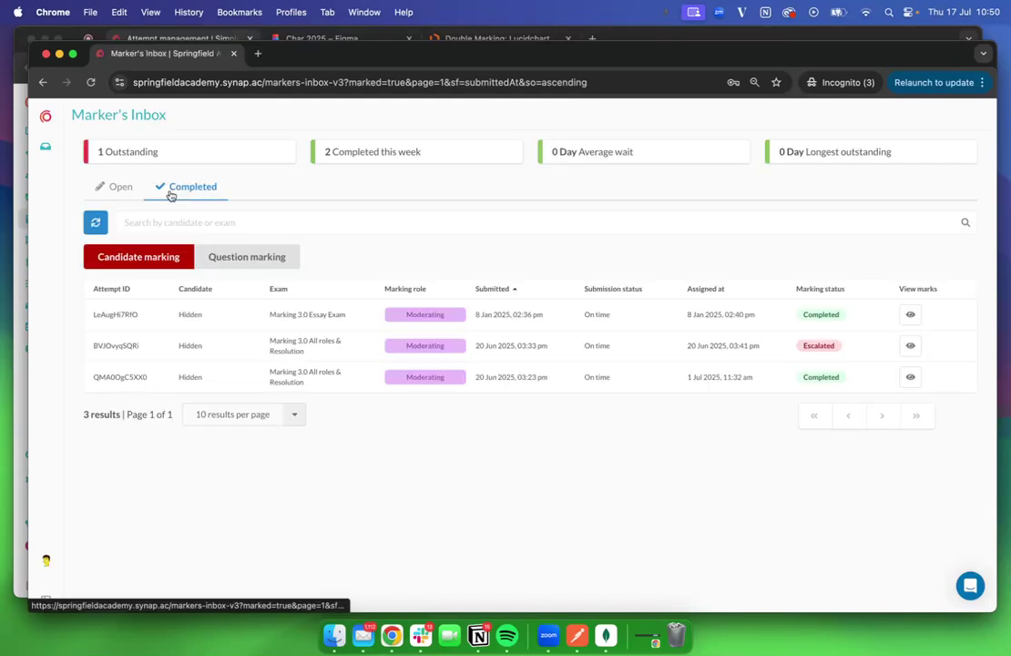
click(124, 187)
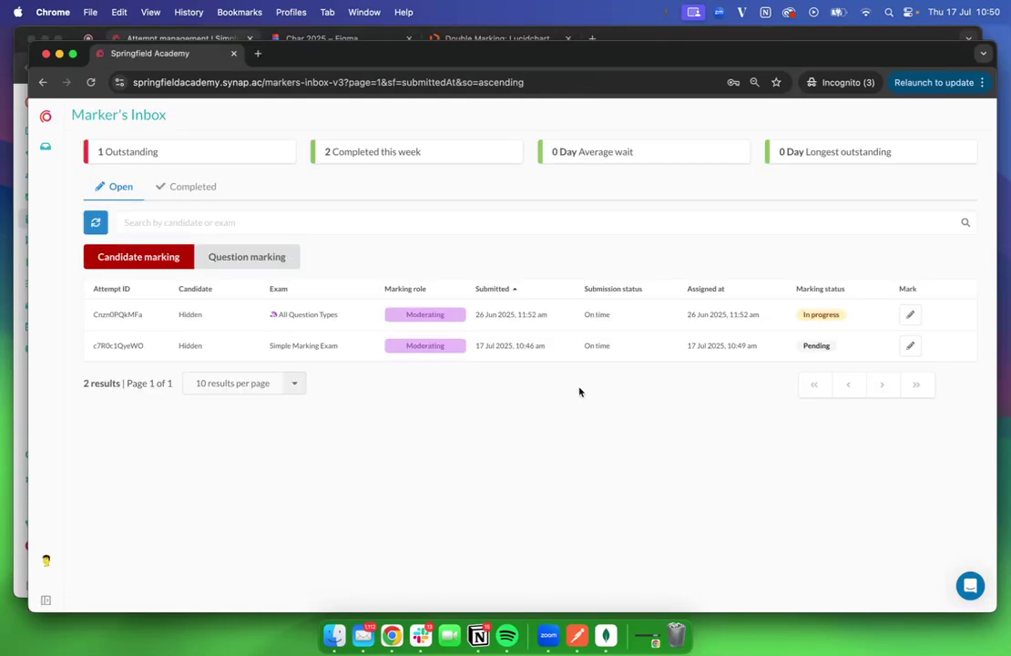
click(911, 345)
click(559, 455)
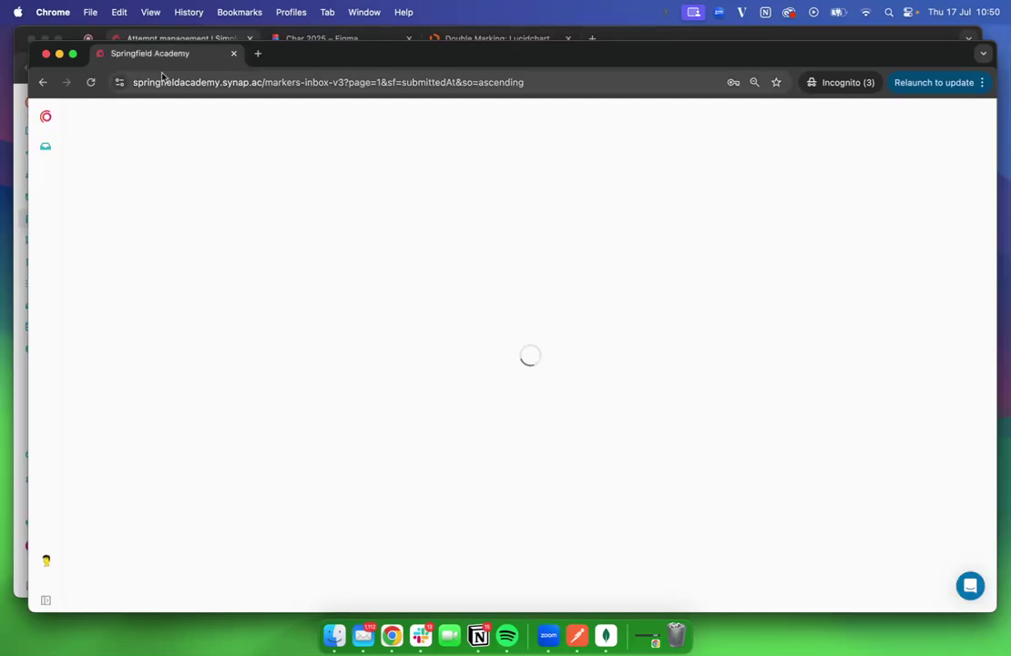
click(166, 36)
click(187, 64)
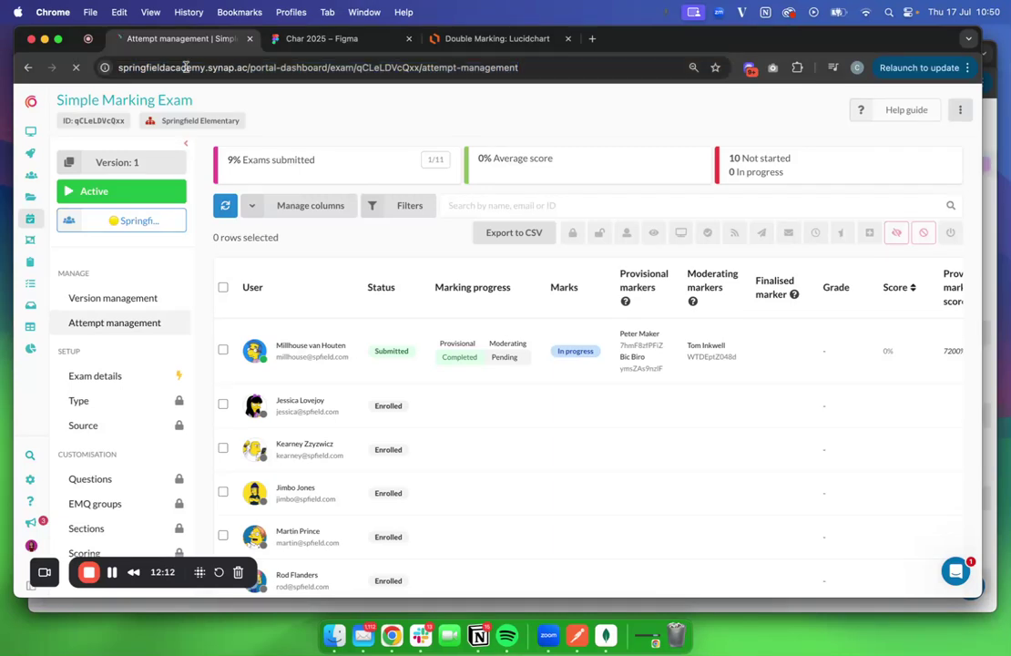
key(Return)
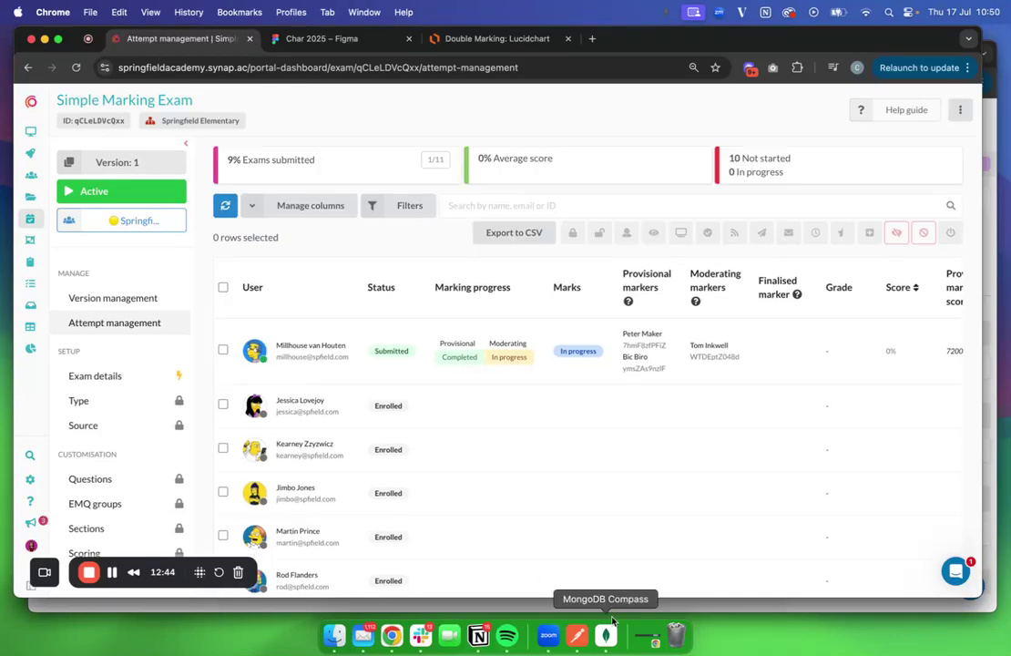
Review both provisional Q1 markings, 22/24 and 12/24, with their feedback and internal notes
key(ctrl+Up)
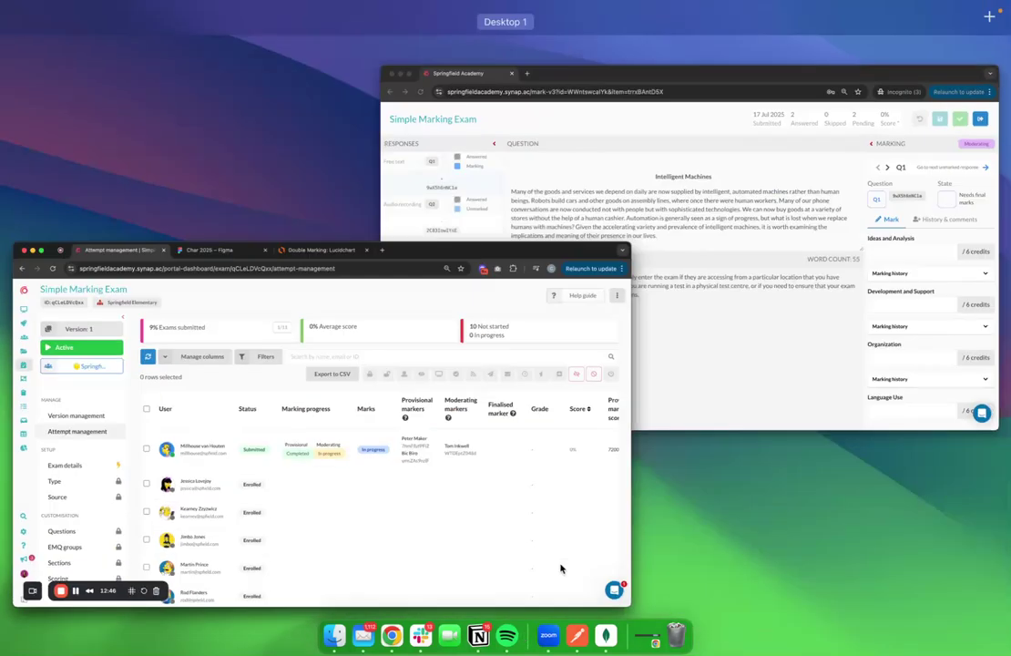
click(653, 264)
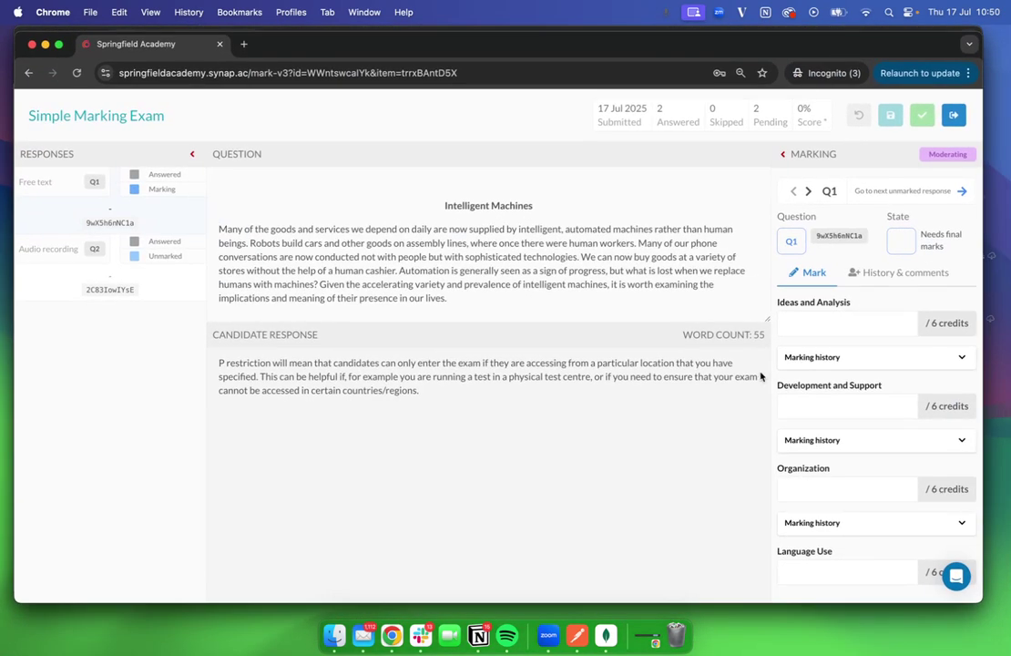
click(796, 362)
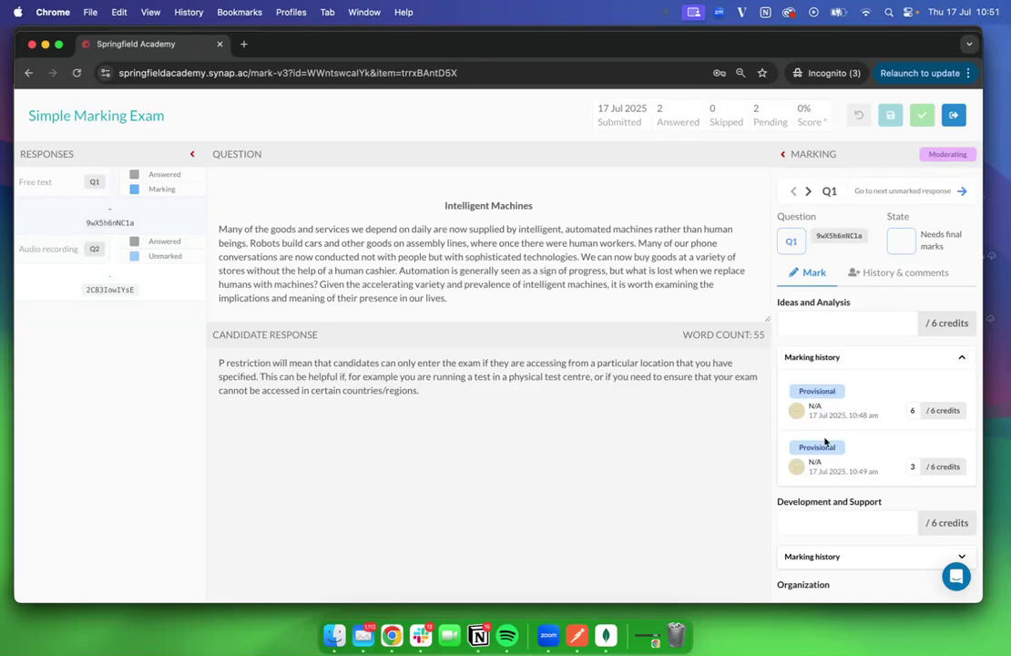
click(895, 274)
scroll(884, 424, down, 2)
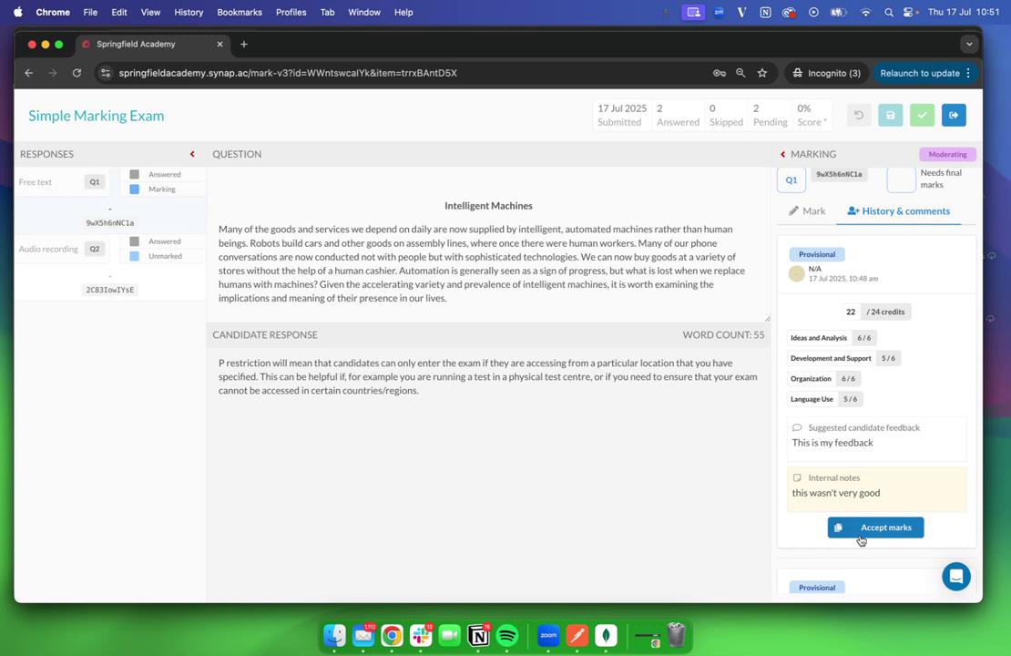
scroll(861, 541, down, 5)
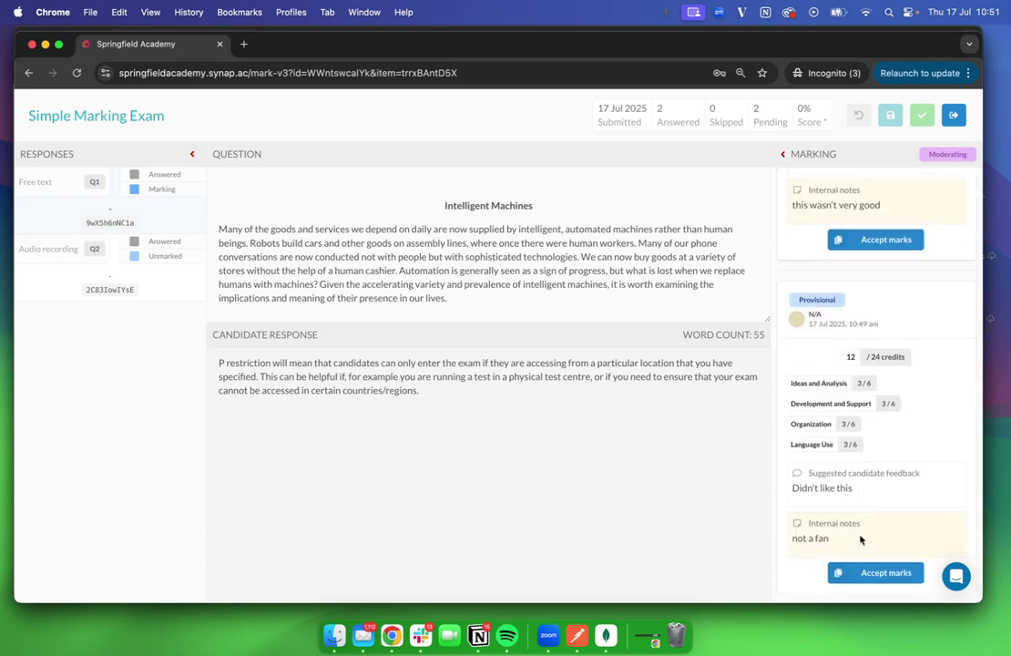
Accept the second marker's 12/24 Q1 marks with feedback, save them, and move to Q2
click(870, 573)
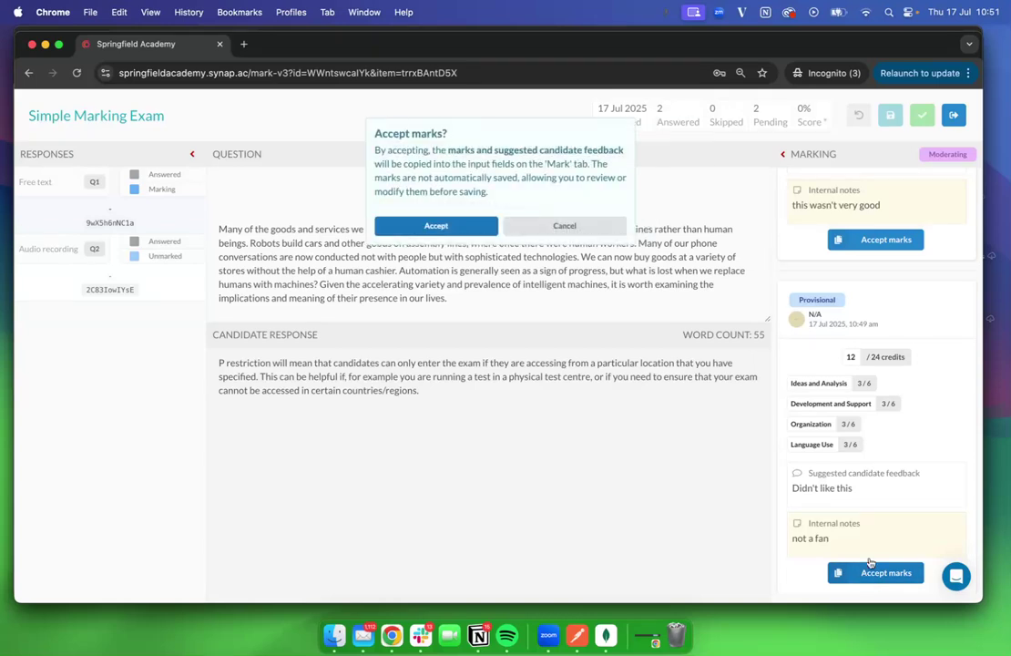
click(427, 227)
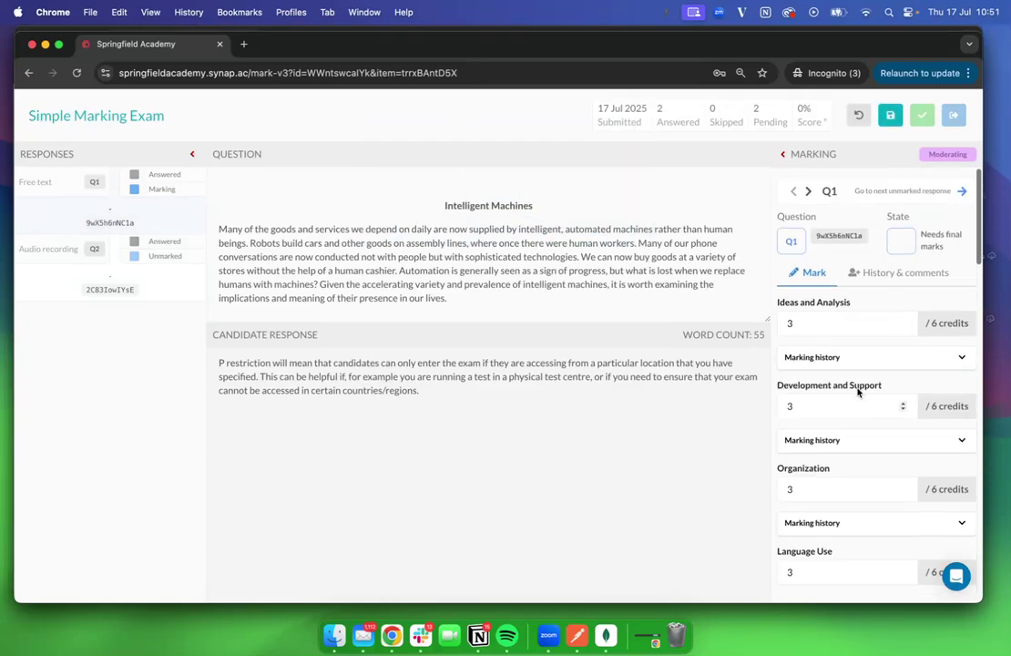
scroll(828, 425, down, 3)
scroll(827, 424, down, 5)
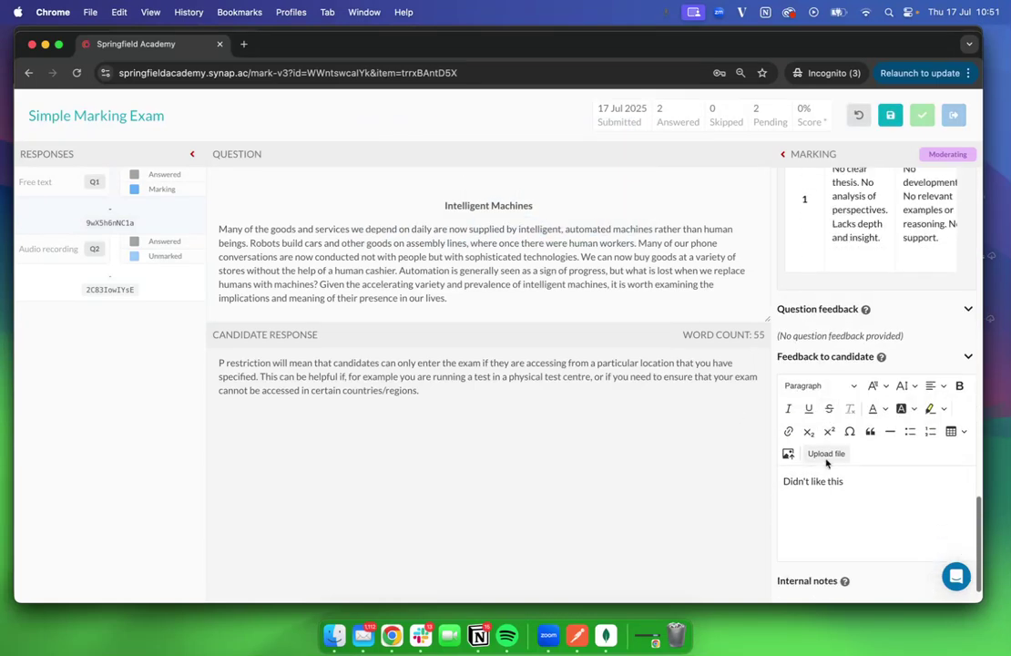
click(868, 492)
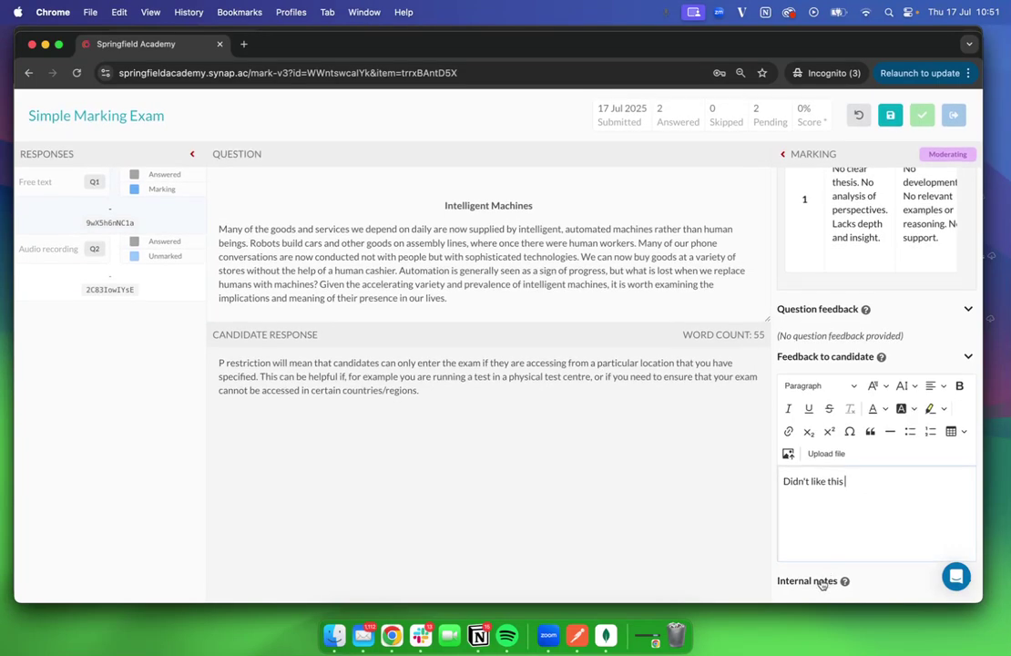
click(892, 117)
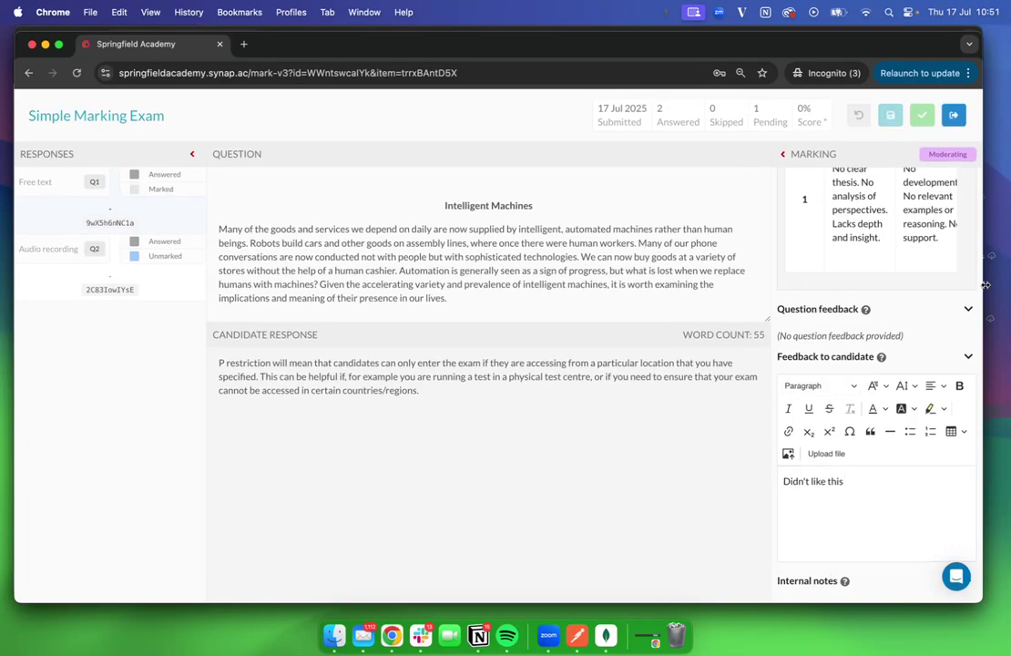
scroll(885, 300, up, 6)
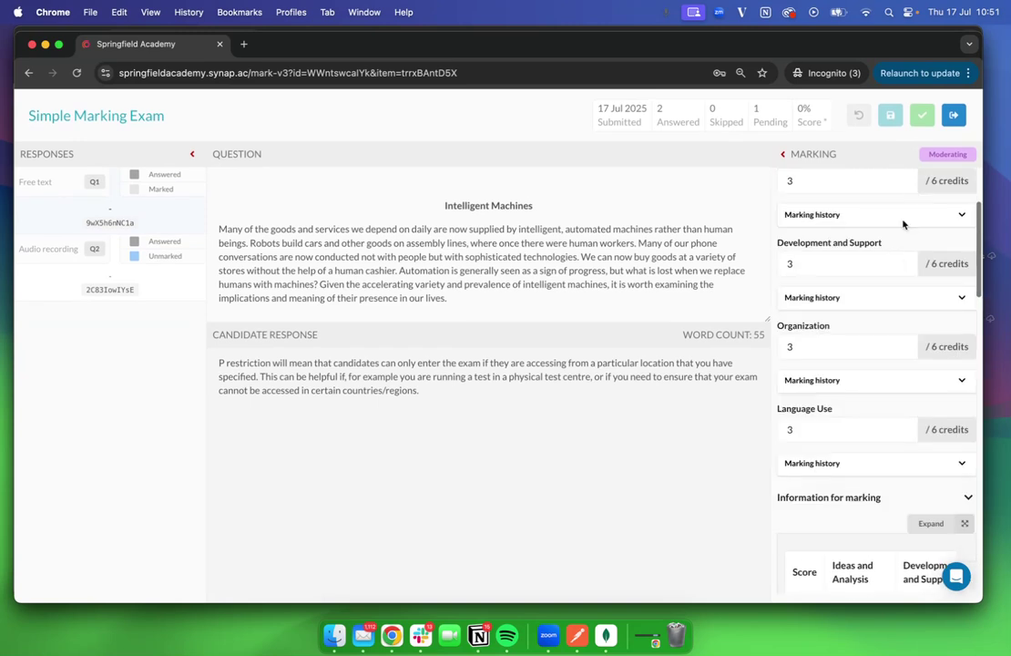
click(923, 190)
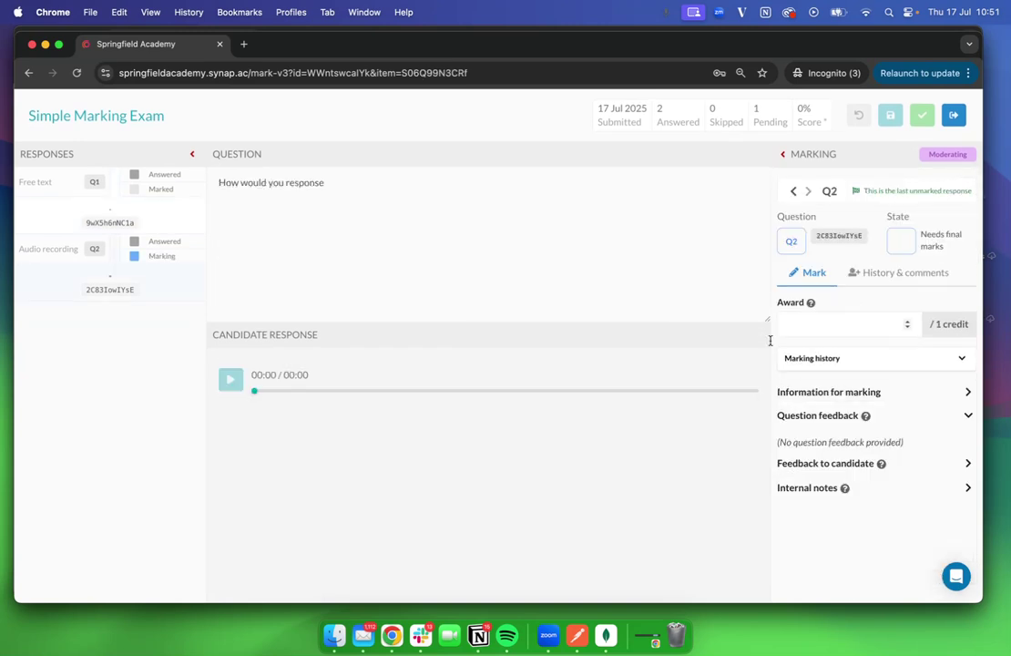
Accept the provisional 1-credit award for Q2, save it, and submit the moderated marks
click(813, 359)
click(915, 275)
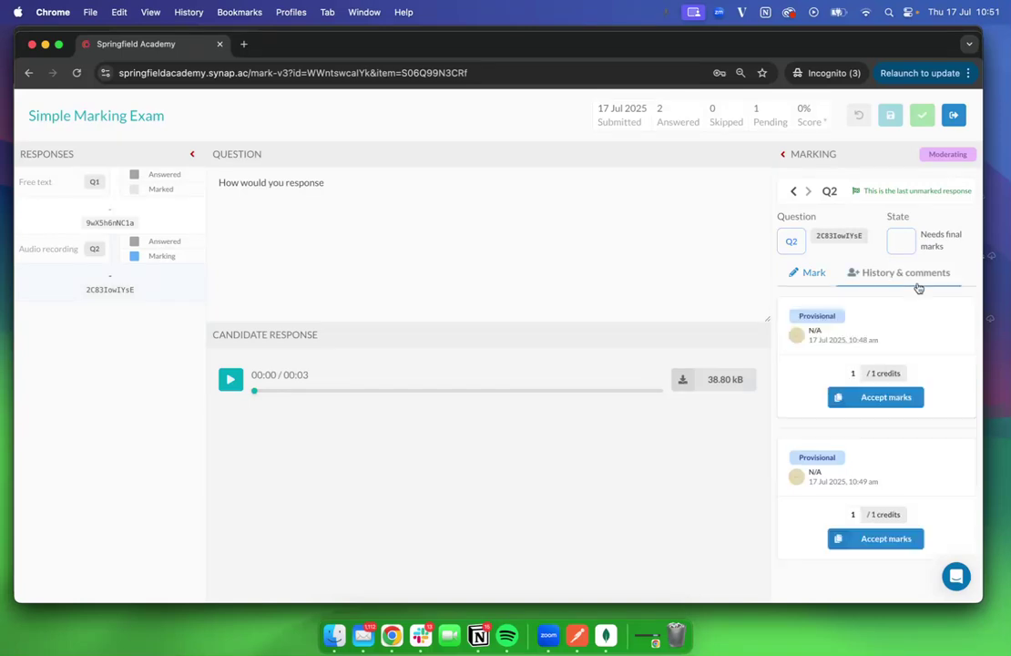
click(866, 399)
click(460, 223)
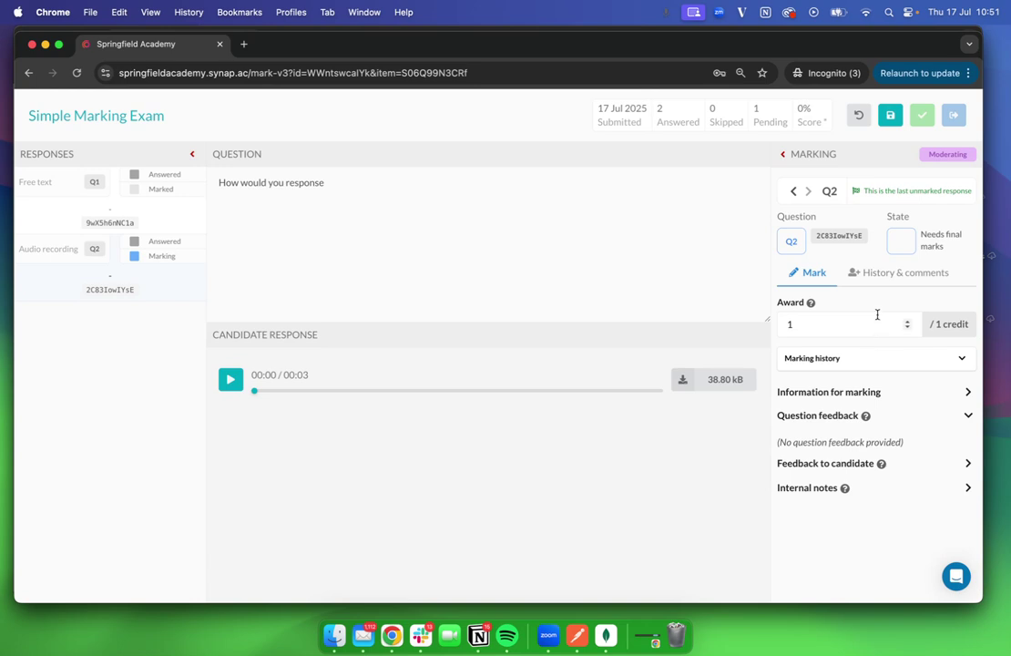
click(893, 115)
click(924, 117)
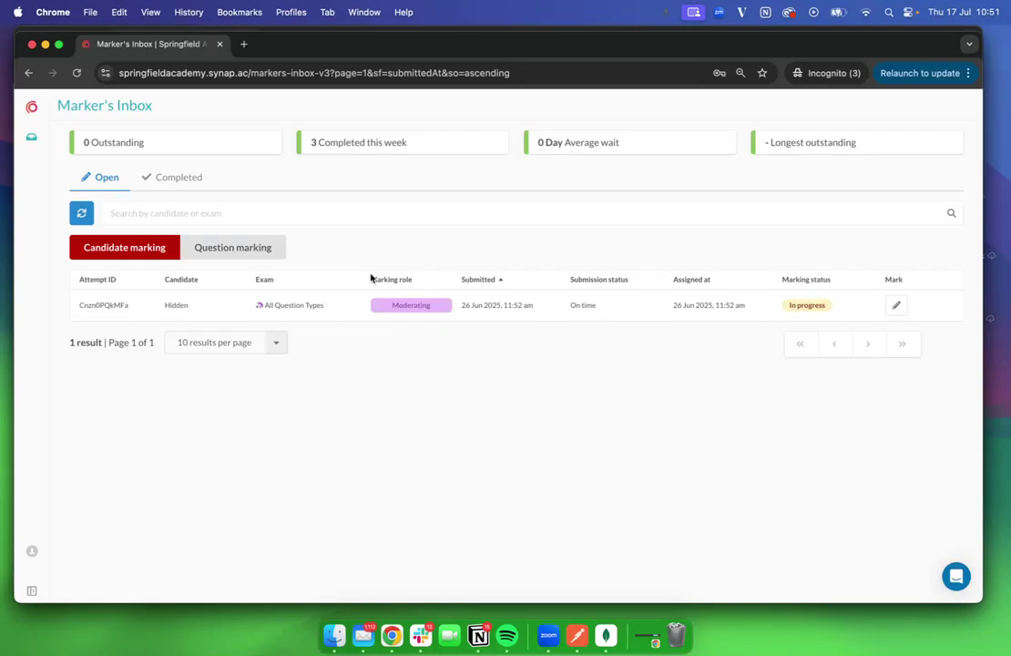
Bring attempt management forward to see moderating completed and the attempt scored 52%
drag(13, 42, 207, 42)
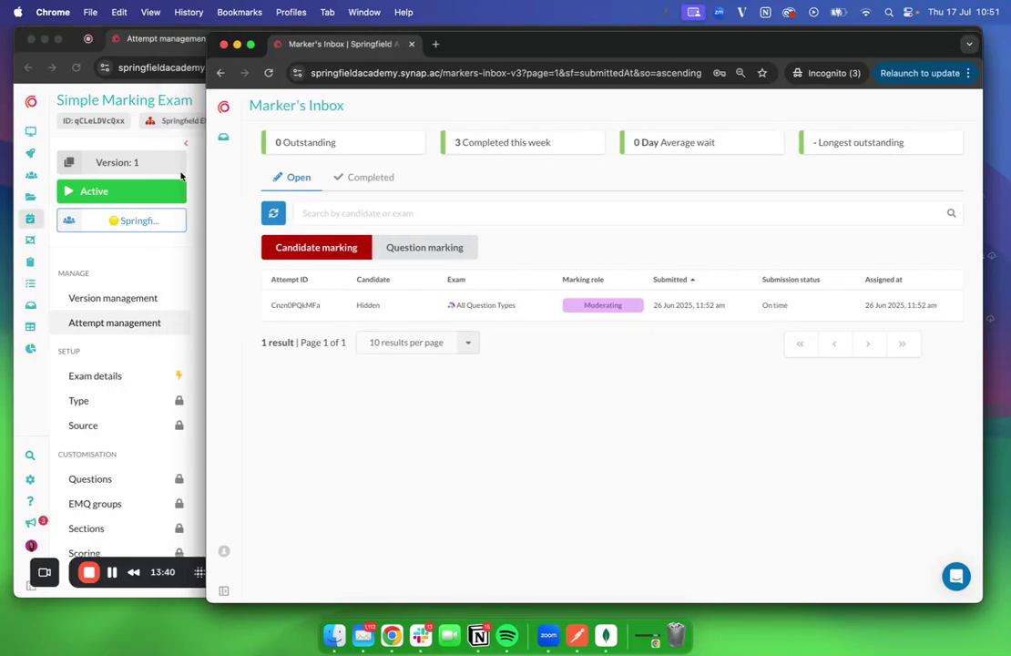
click(136, 320)
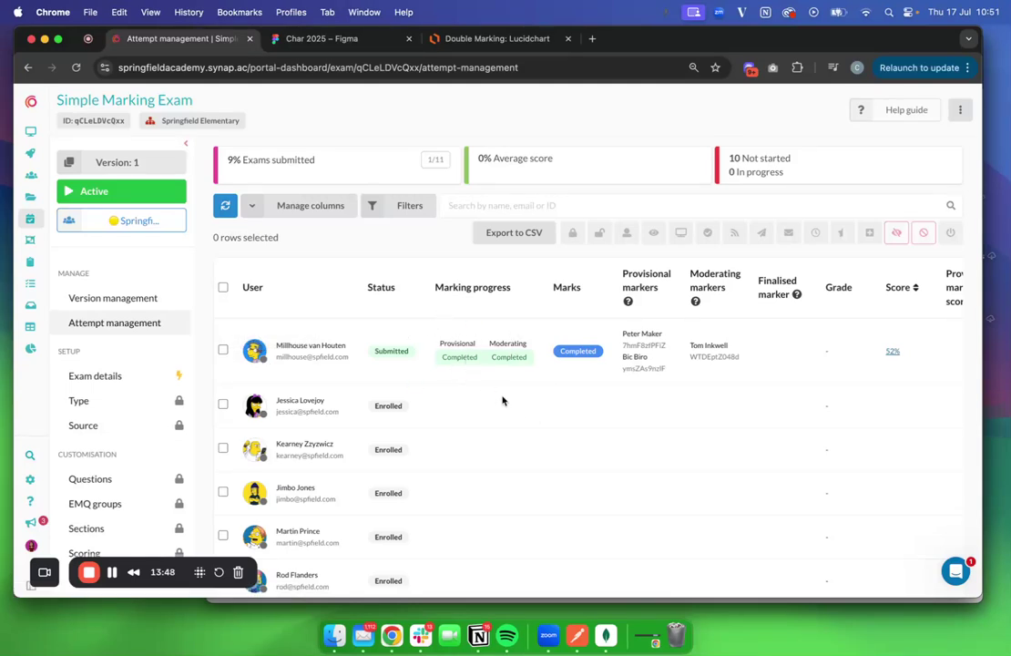
scroll(539, 382, right, 3)
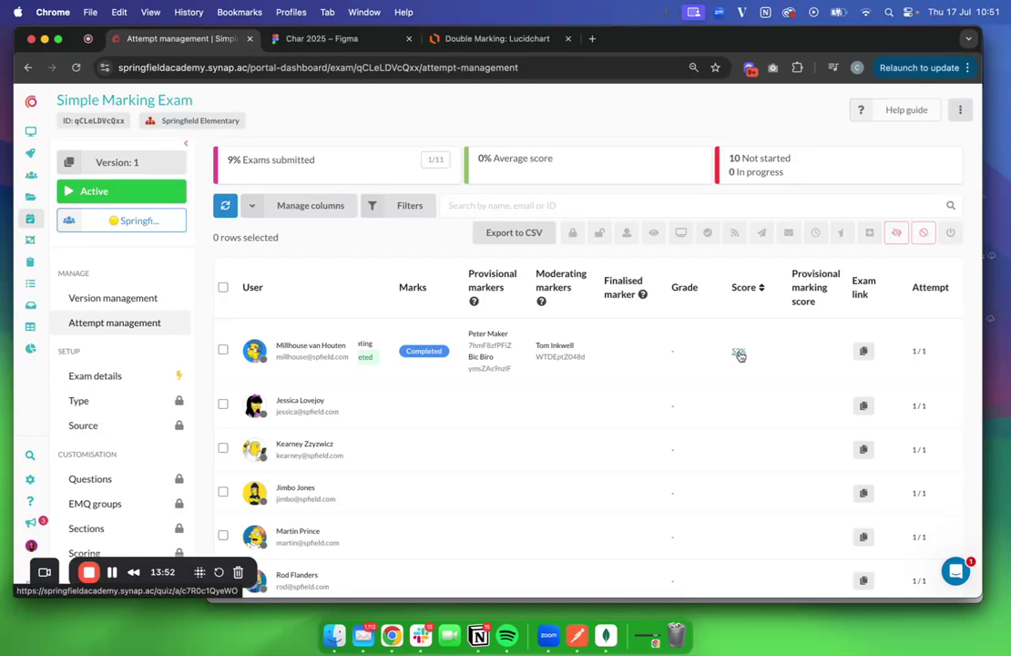
scroll(740, 355, left, 3)
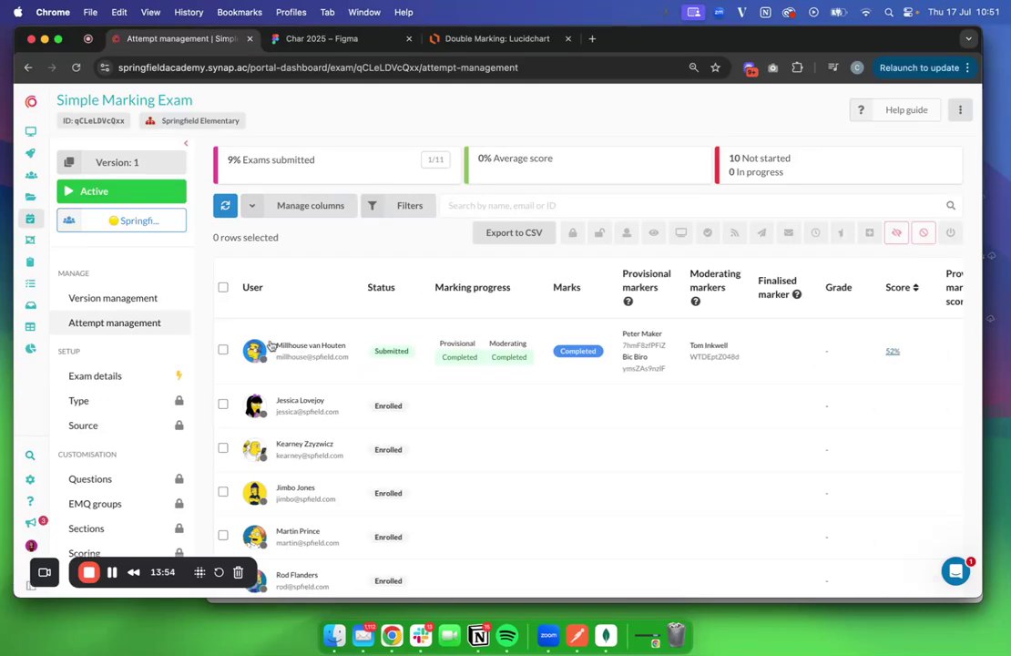
Finalise the submitted candidate's Simple Marking Exam attempt
click(223, 352)
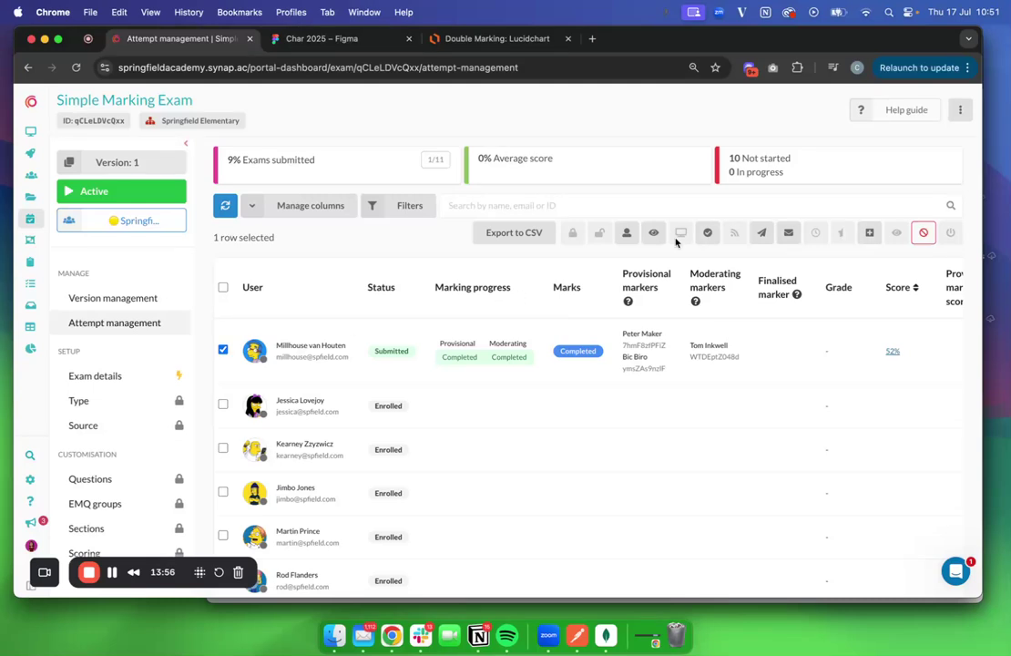
click(708, 236)
click(383, 211)
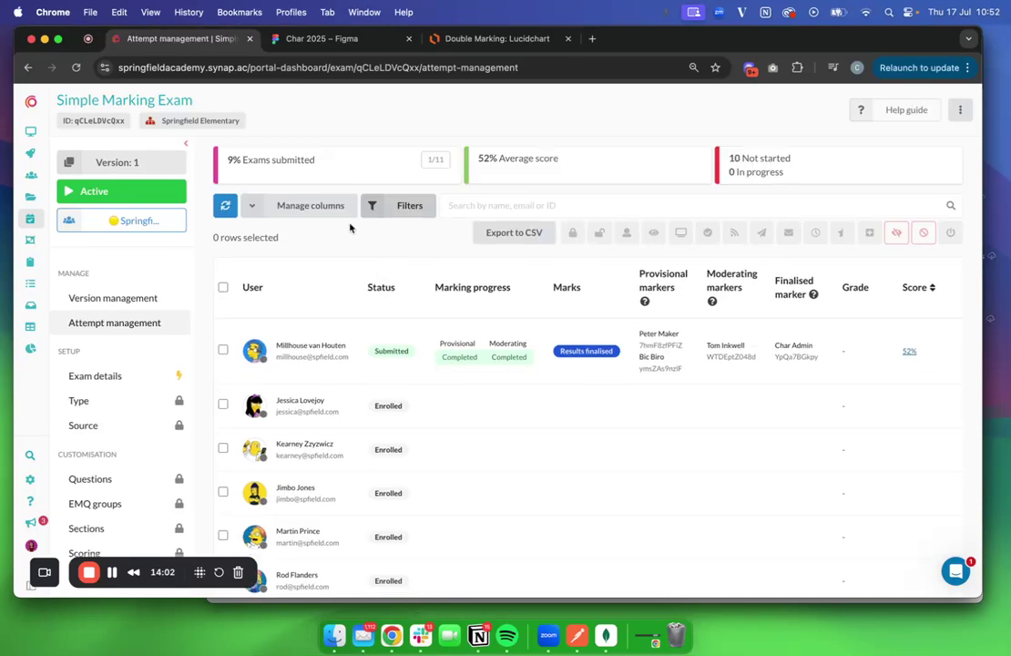
Release the finalised attempt's results to the candidate
click(223, 349)
click(734, 233)
click(445, 192)
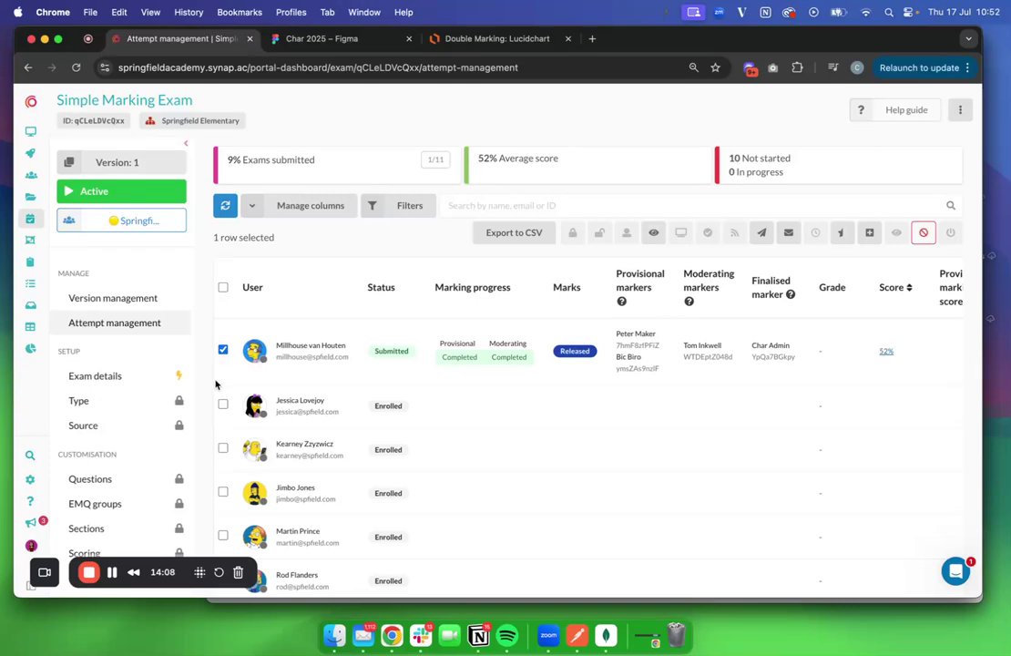
click(652, 235)
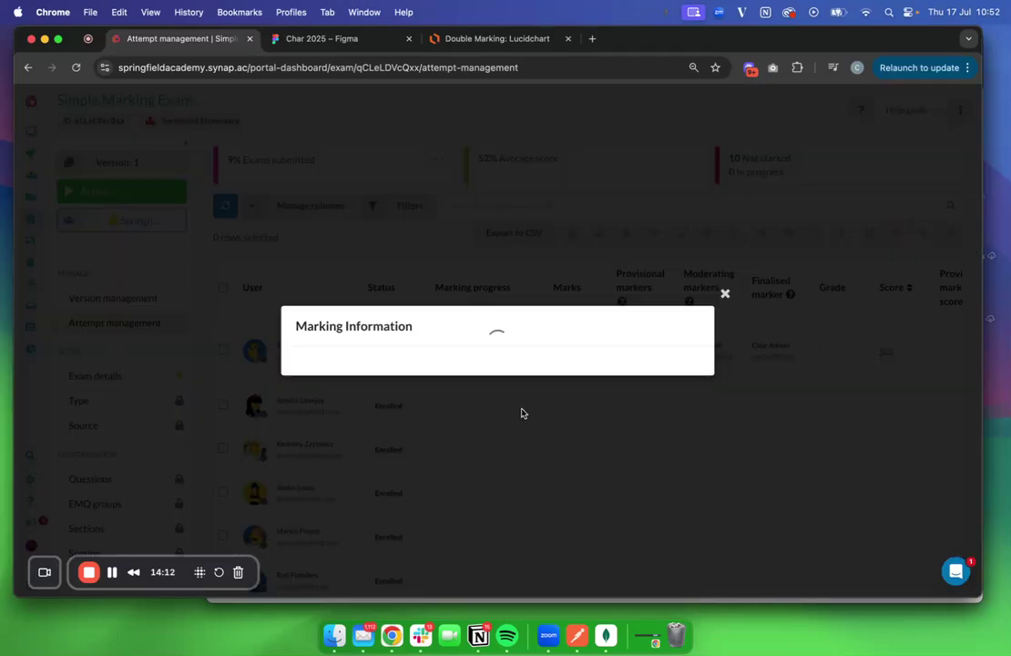
click(526, 443)
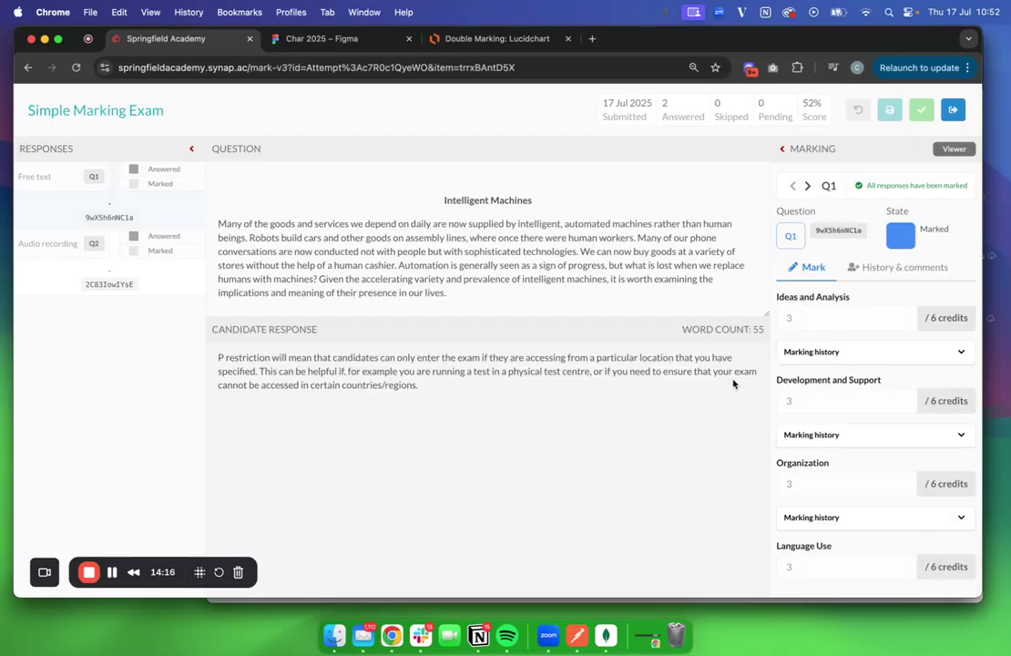
click(832, 354)
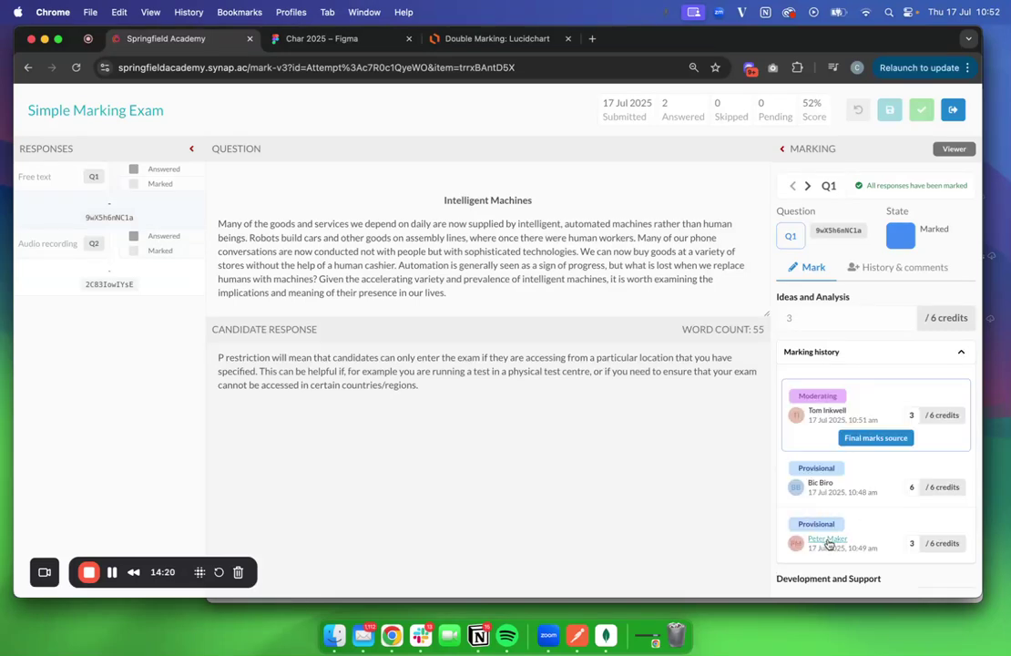
scroll(857, 504, down, 4)
scroll(858, 505, down, 1)
scroll(838, 263, up, 5)
click(903, 267)
scroll(890, 338, down, 6)
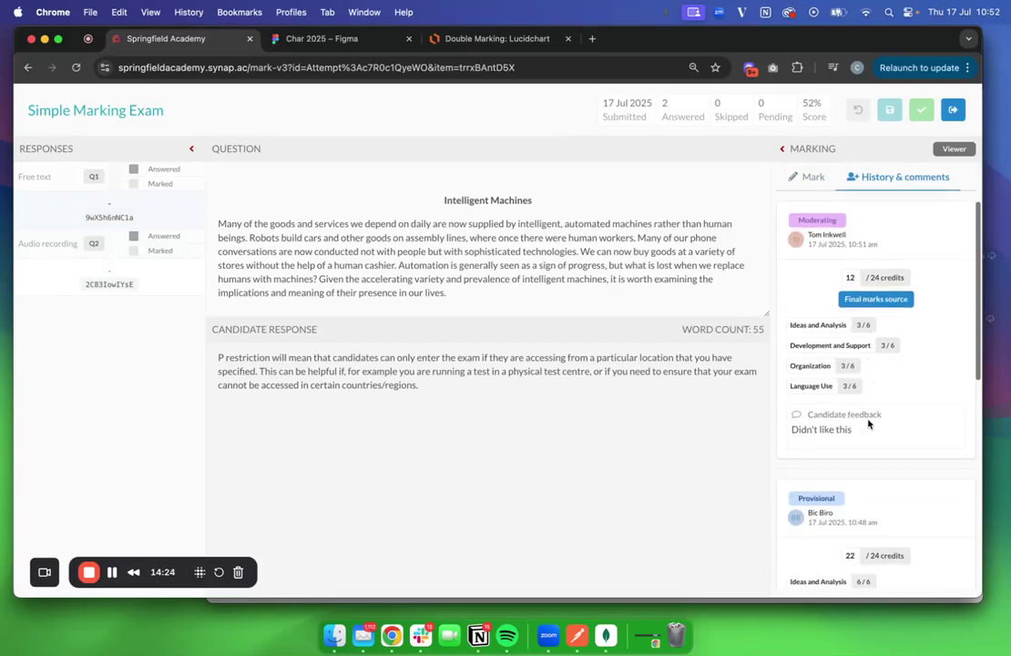
scroll(869, 424, up, 6)
click(953, 109)
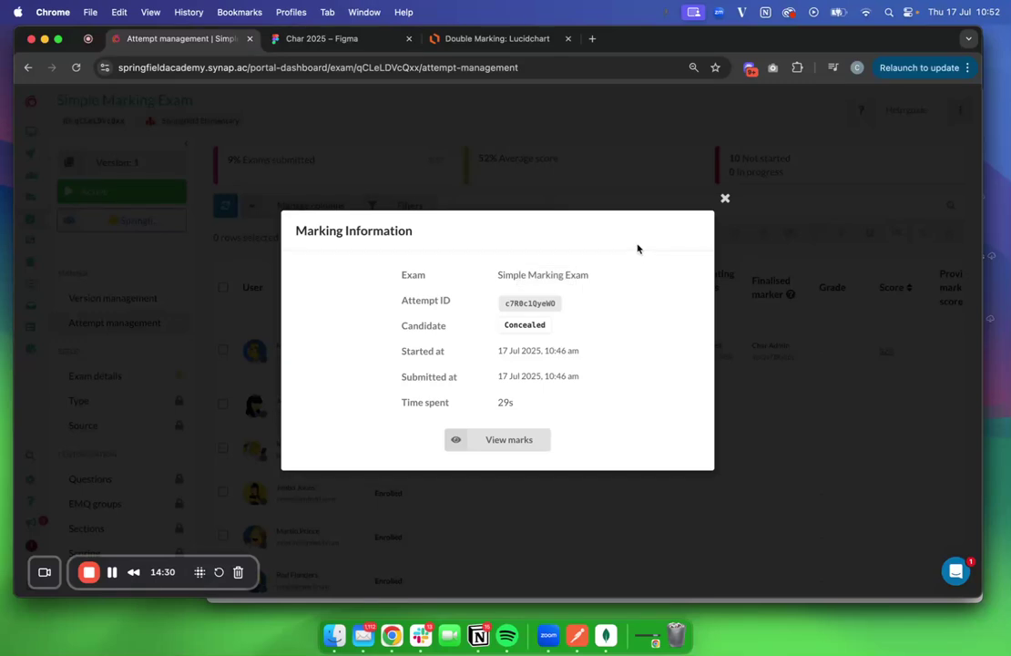
click(724, 200)
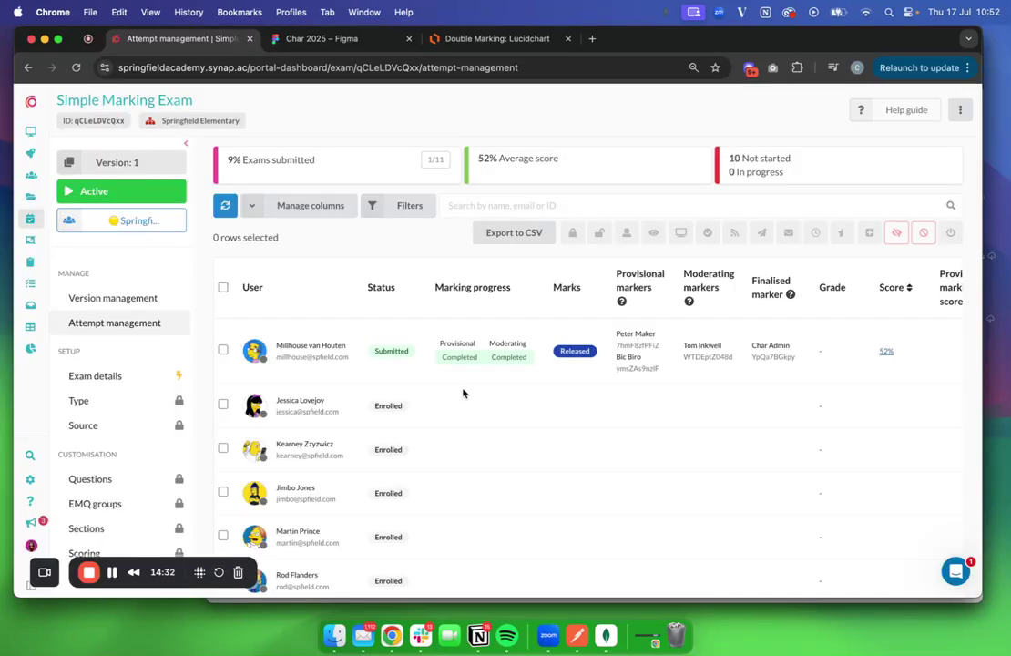
Leave the Simple Marking Exam attempts page for the Exams list in the sidebar
scroll(463, 394, down, 3)
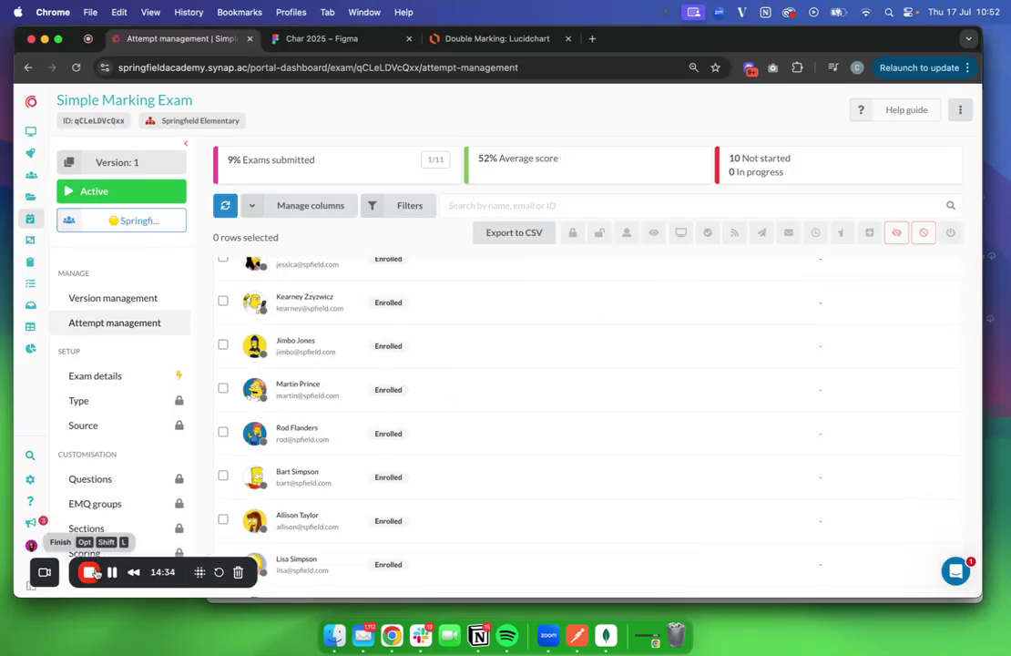
scroll(274, 454, up, 3)
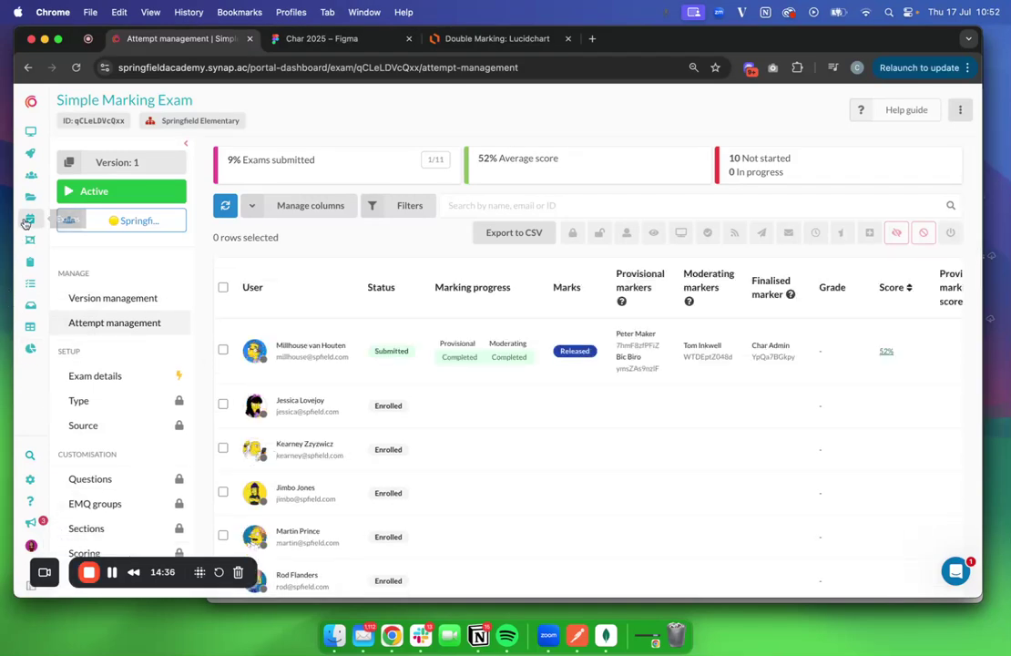
click(29, 220)
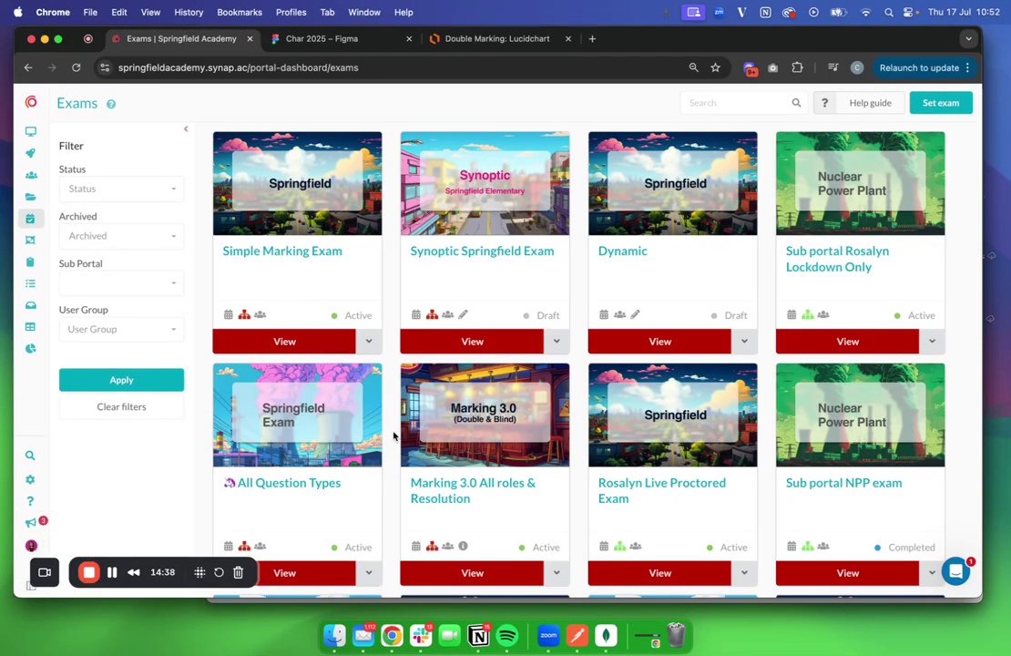
Open the Marking 3.0 All roles & Resolution exam and review its attempts table
click(440, 499)
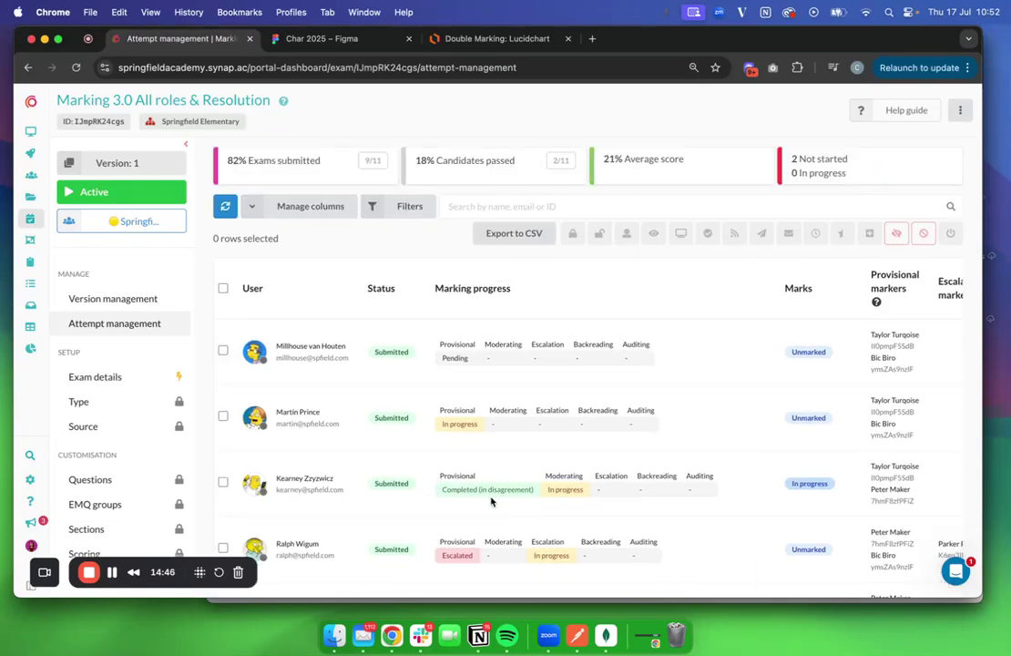
scroll(507, 492, down, 3)
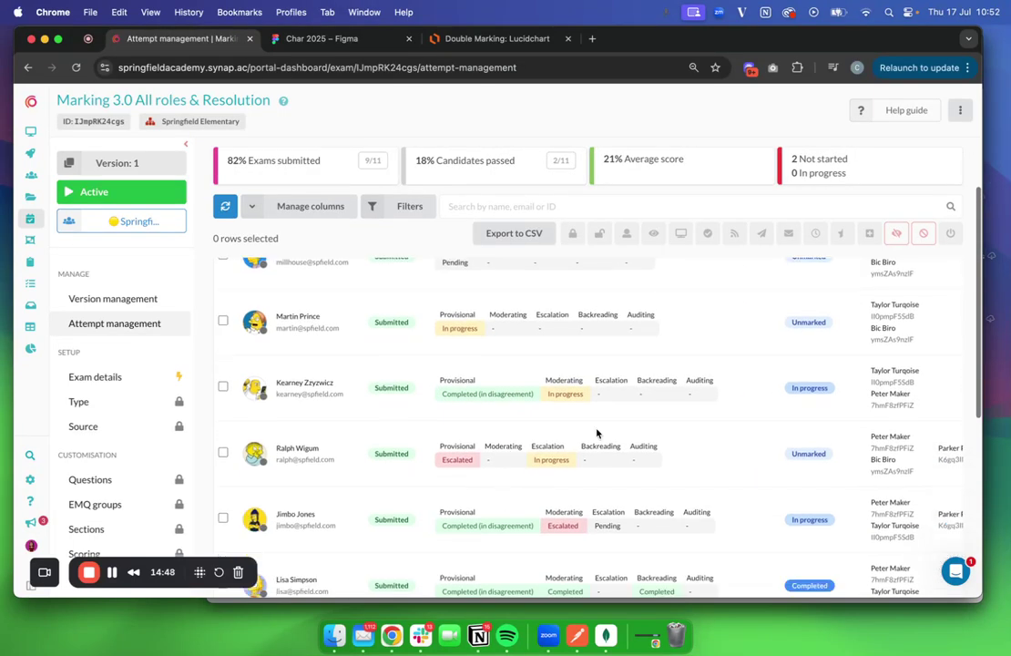
scroll(594, 434, right, 5)
scroll(745, 373, down, 5)
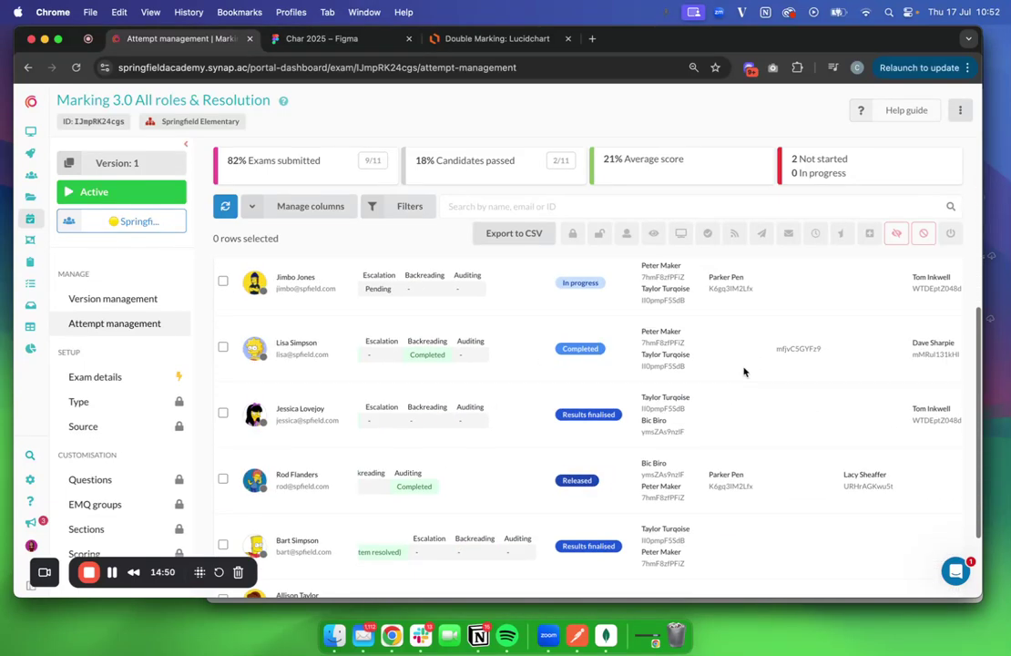
scroll(746, 372, up, 3)
scroll(746, 373, left, 5)
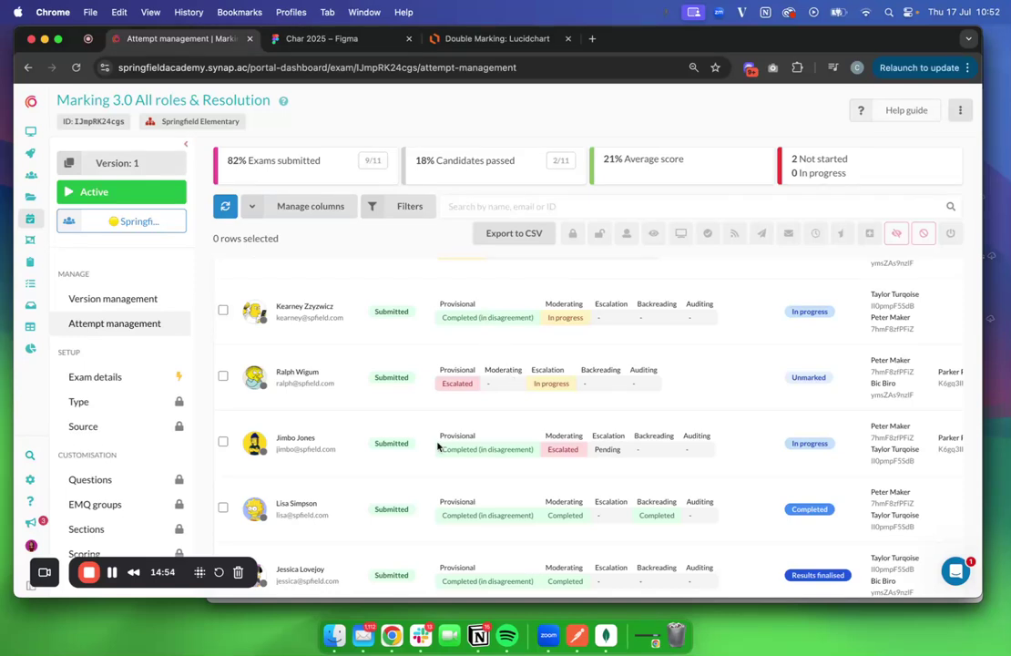
scroll(439, 445, down, 3)
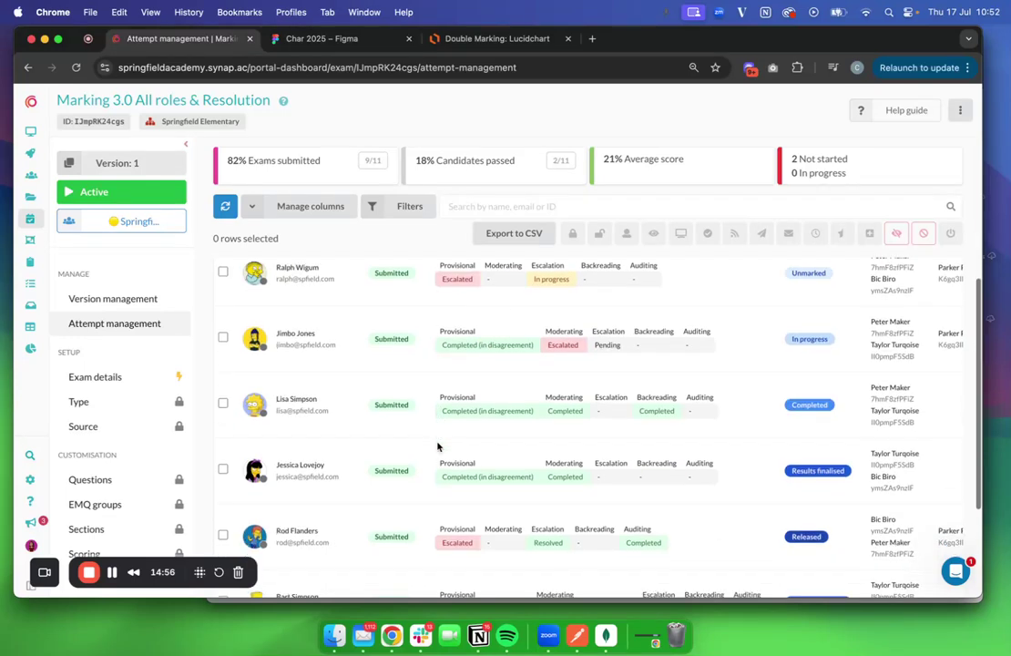
scroll(242, 537, down, 4)
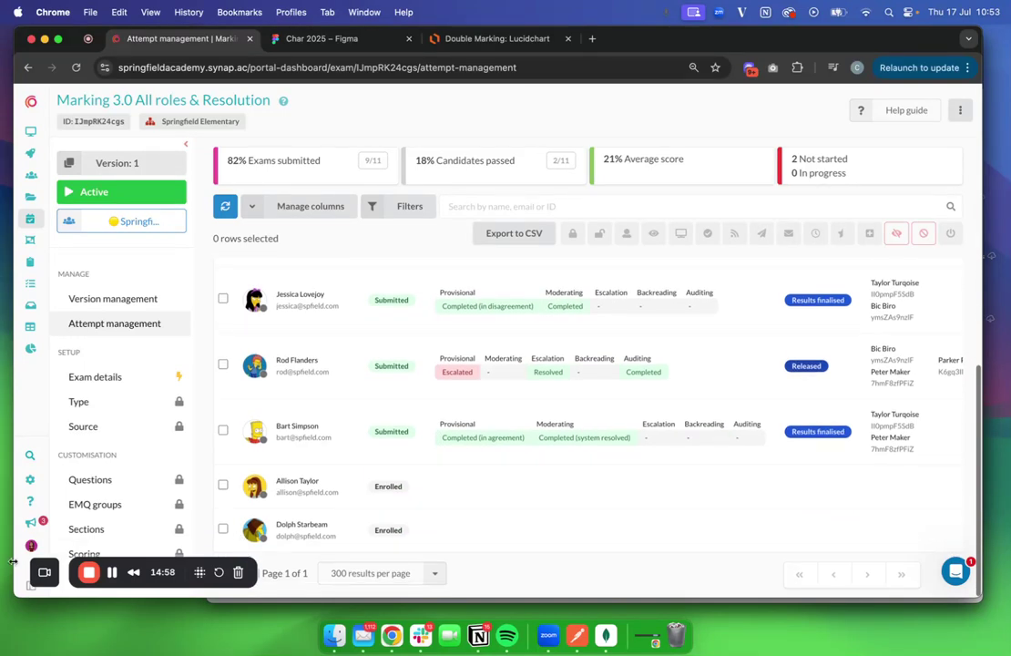